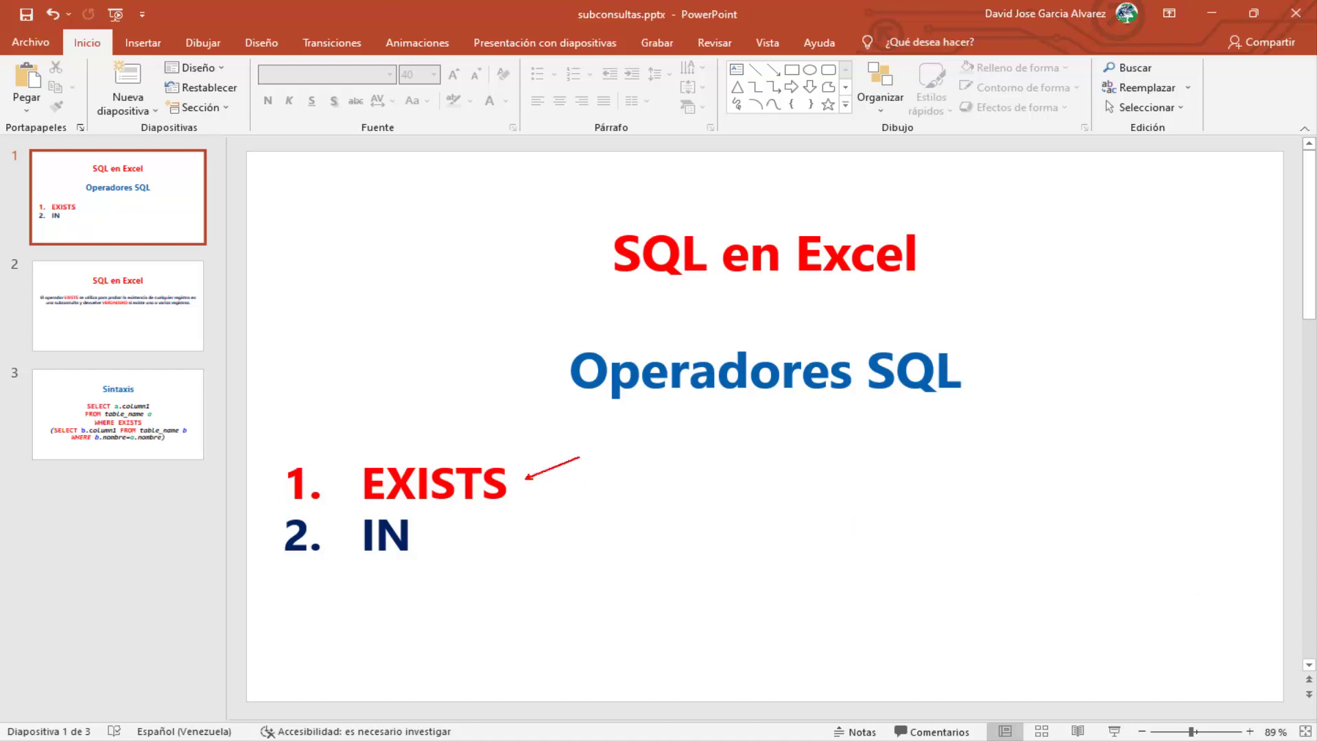
# - Draw pen arrows and boxes around the EXISTS and IN items on the title slide
pyautogui.moveTo(526, 478); pyautogui.dragTo(580, 456)
pyautogui.moveTo(465, 534); pyautogui.dragTo(513, 514)
pyautogui.moveTo(268, 510)
pyautogui.mouseDown()
pyautogui.moveTo(577, 563)
pyautogui.moveTo(720, 538)
pyautogui.mouseUp()
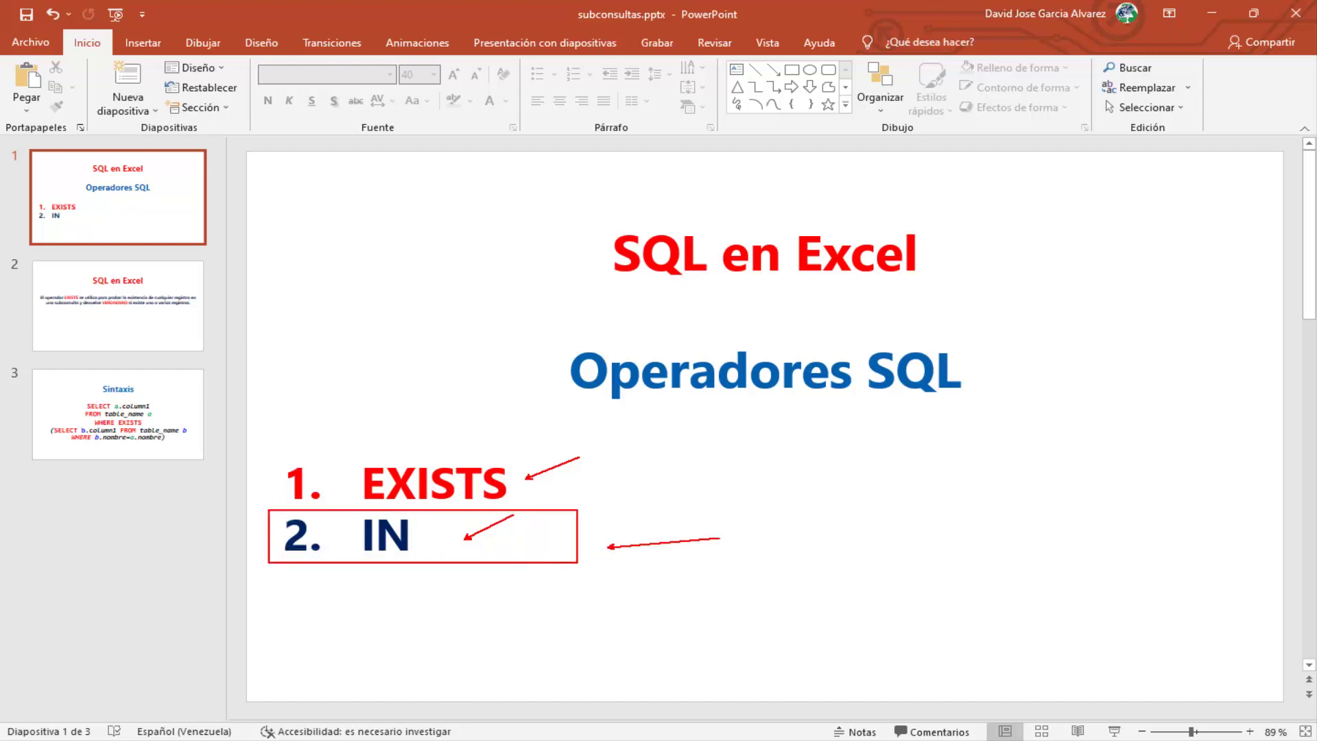
pyautogui.moveTo(470, 585); pyautogui.dragTo(487, 617)
pyautogui.moveTo(248, 446); pyautogui.dragTo(578, 504)
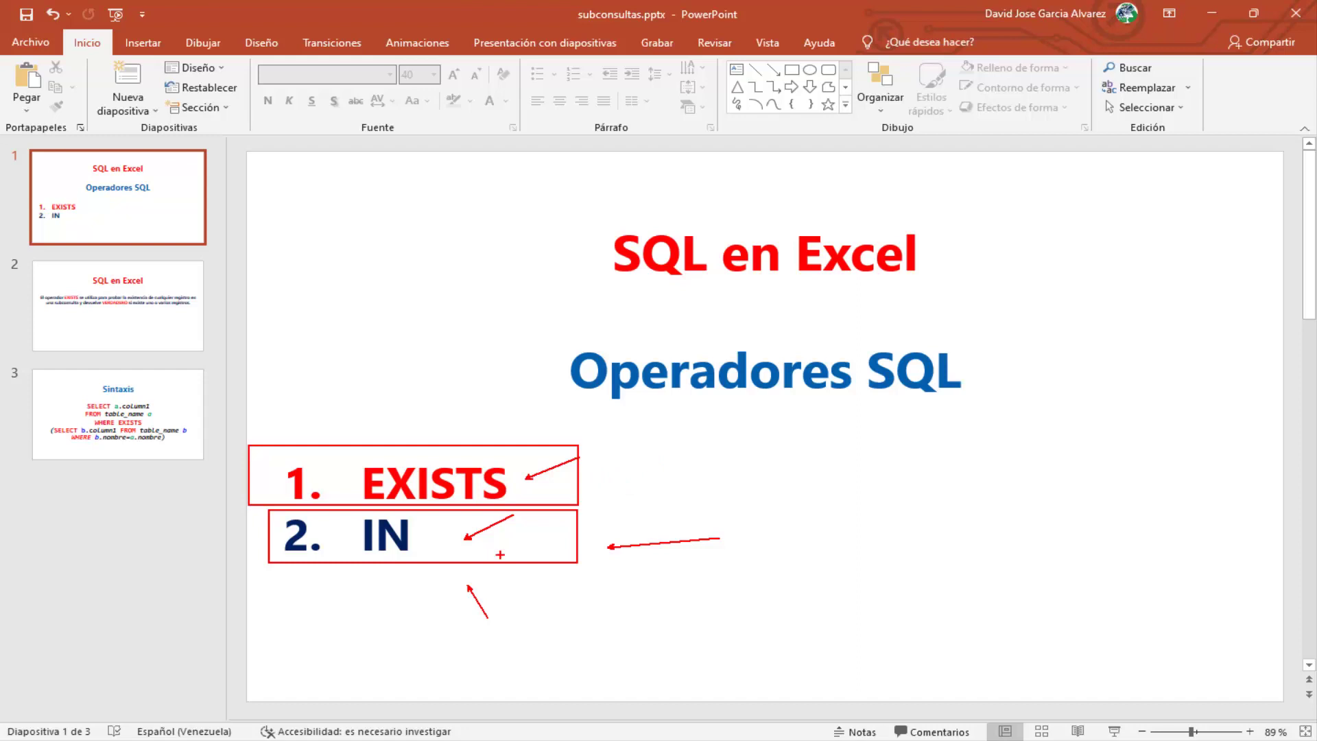
# - Add one more arrow under IN, clear the ink, and move to slide 2
pyautogui.moveTo(386, 594); pyautogui.dragTo(395, 637)
pyautogui.press('Escape')
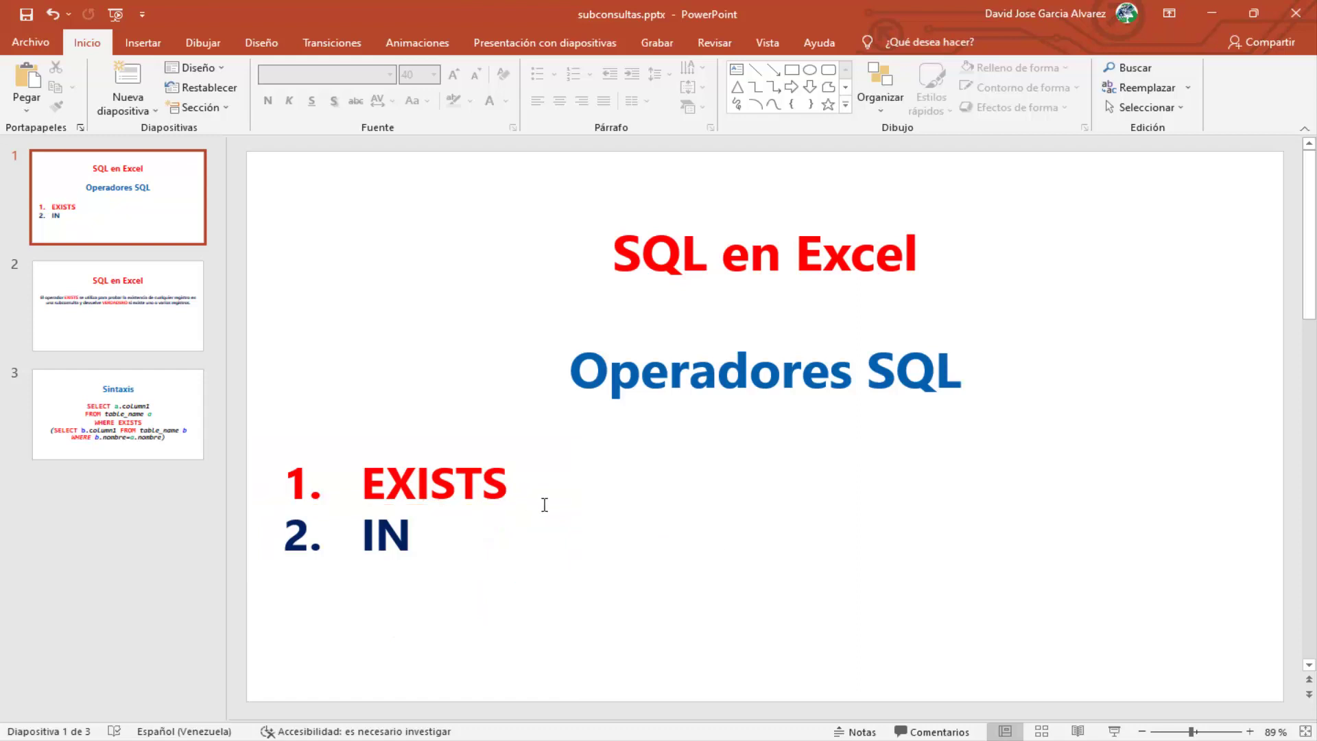
pyautogui.click(101, 285)
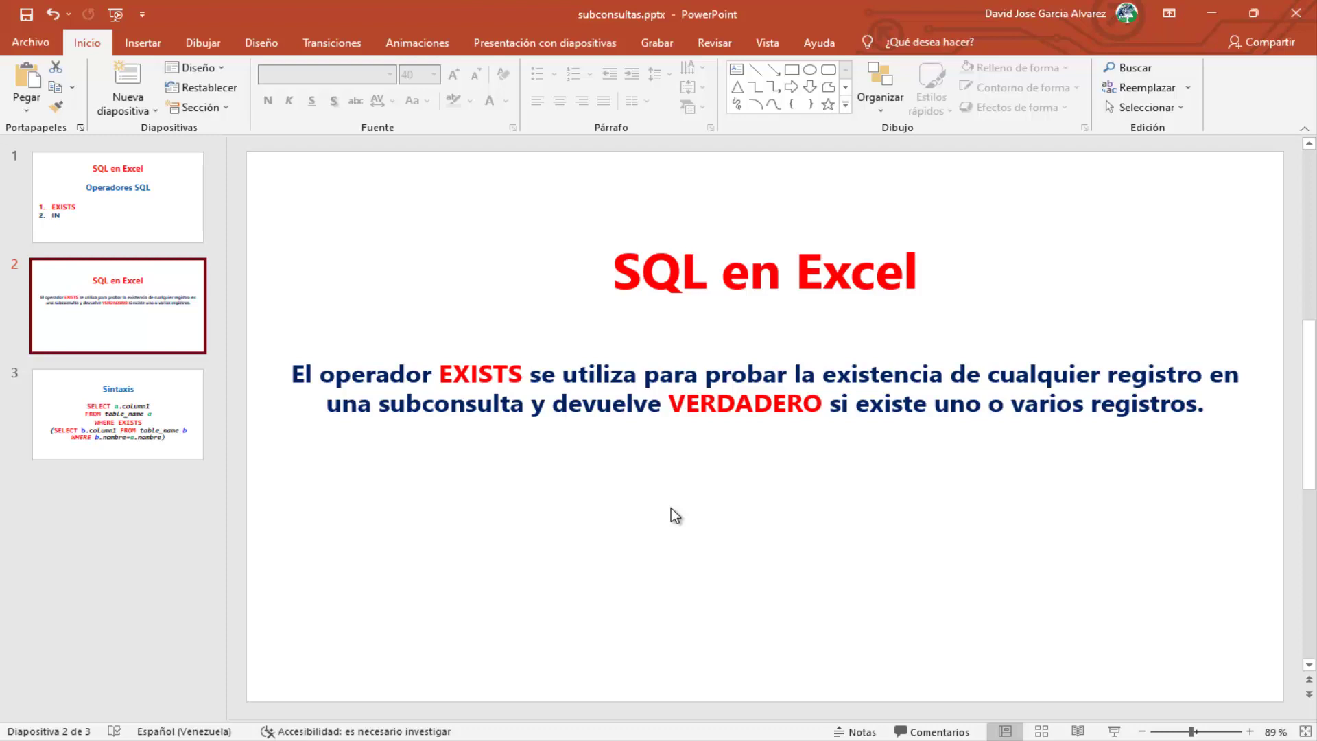
# - On the Sintaxis slide, mark SELECT, a.column1, table_name, its alias a and the subquery
pyautogui.click(159, 413)
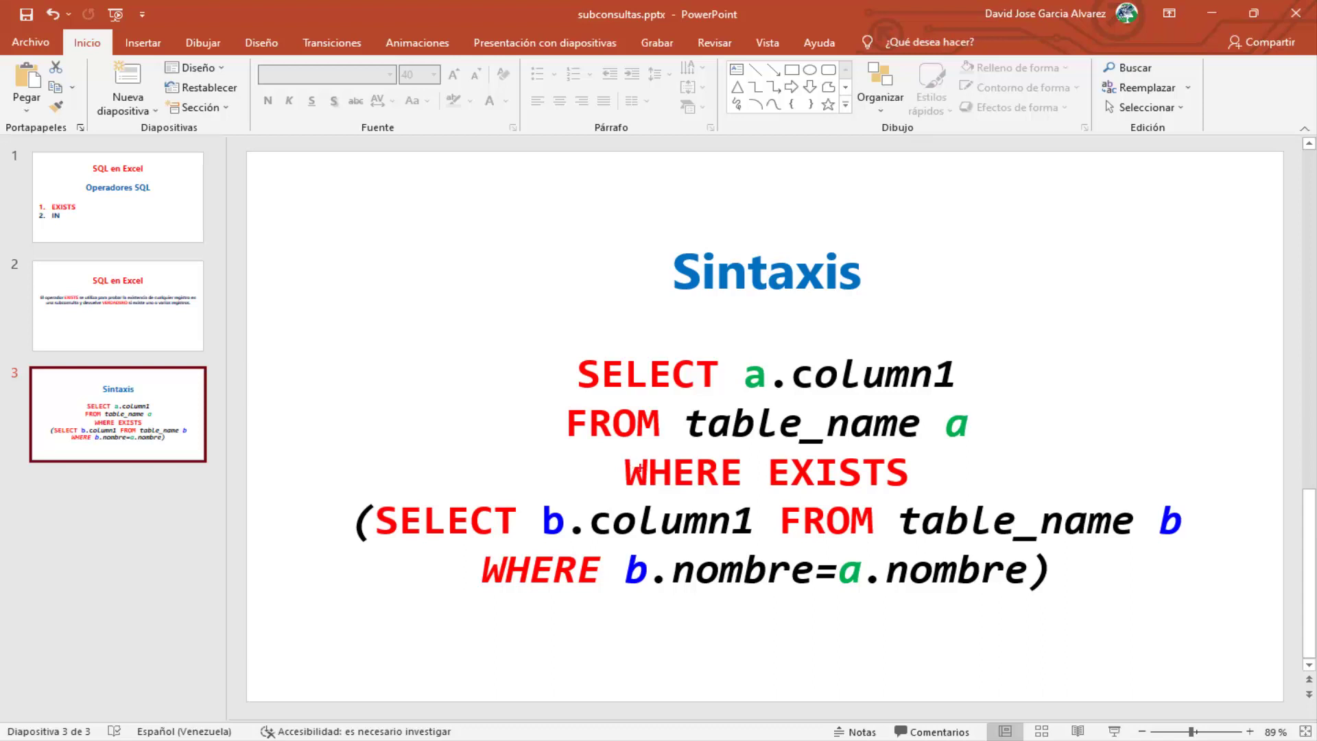
pyautogui.moveTo(697, 357); pyautogui.dragTo(762, 314)
pyautogui.moveTo(762, 366); pyautogui.dragTo(787, 317)
pyautogui.moveTo(673, 394); pyautogui.dragTo(923, 455)
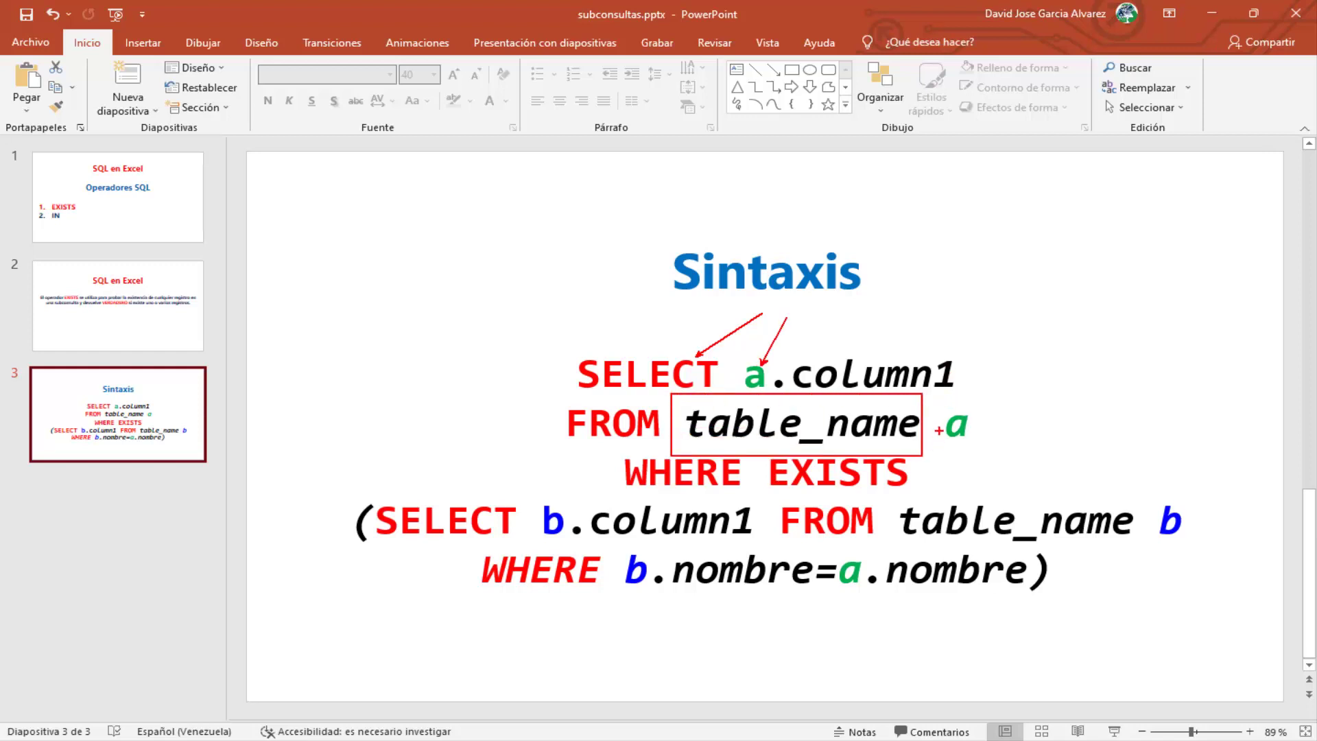
pyautogui.moveTo(940, 408); pyautogui.dragTo(985, 445)
pyautogui.moveTo(358, 488); pyautogui.dragTo(1034, 610)
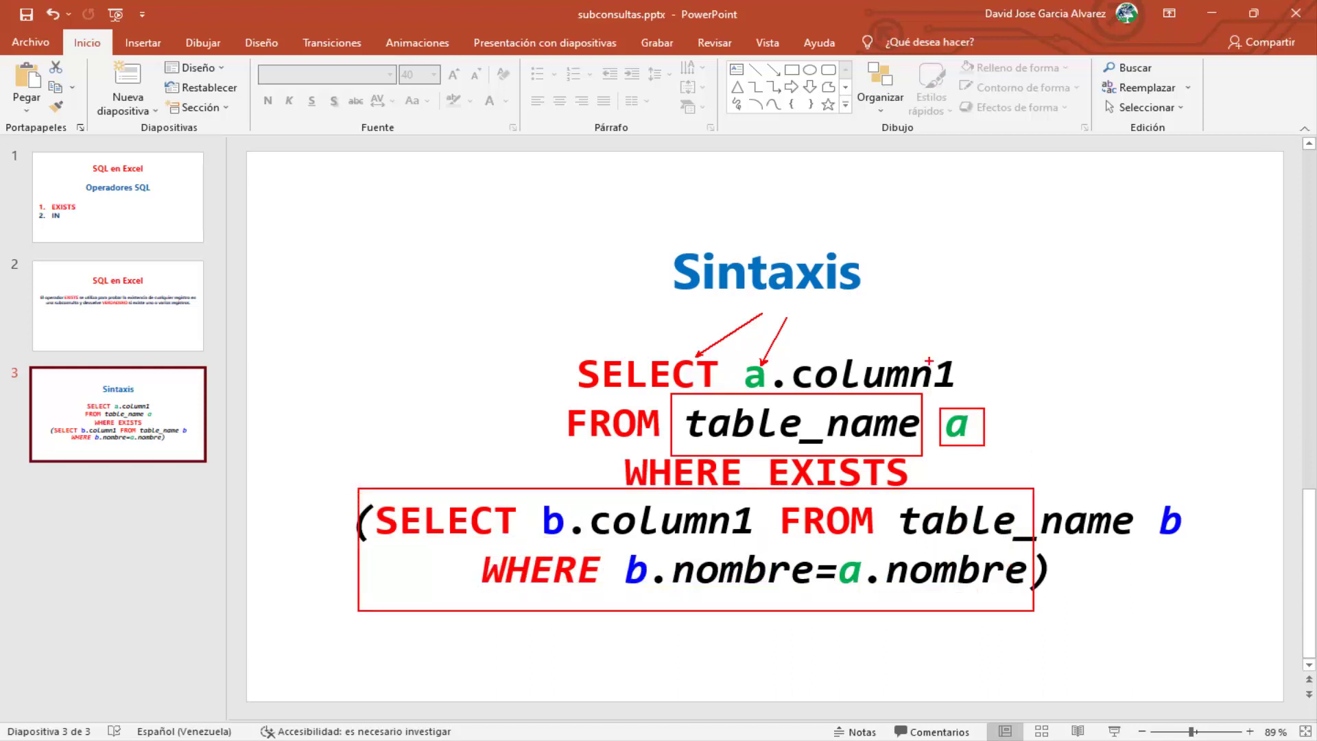
# - Mark column1, FROM, table_name, WHERE EXISTS and the inner SELECT with pen arrows and boxes
pyautogui.moveTo(911, 346); pyautogui.dragTo(944, 309)
pyautogui.moveTo(546, 394); pyautogui.dragTo(663, 446)
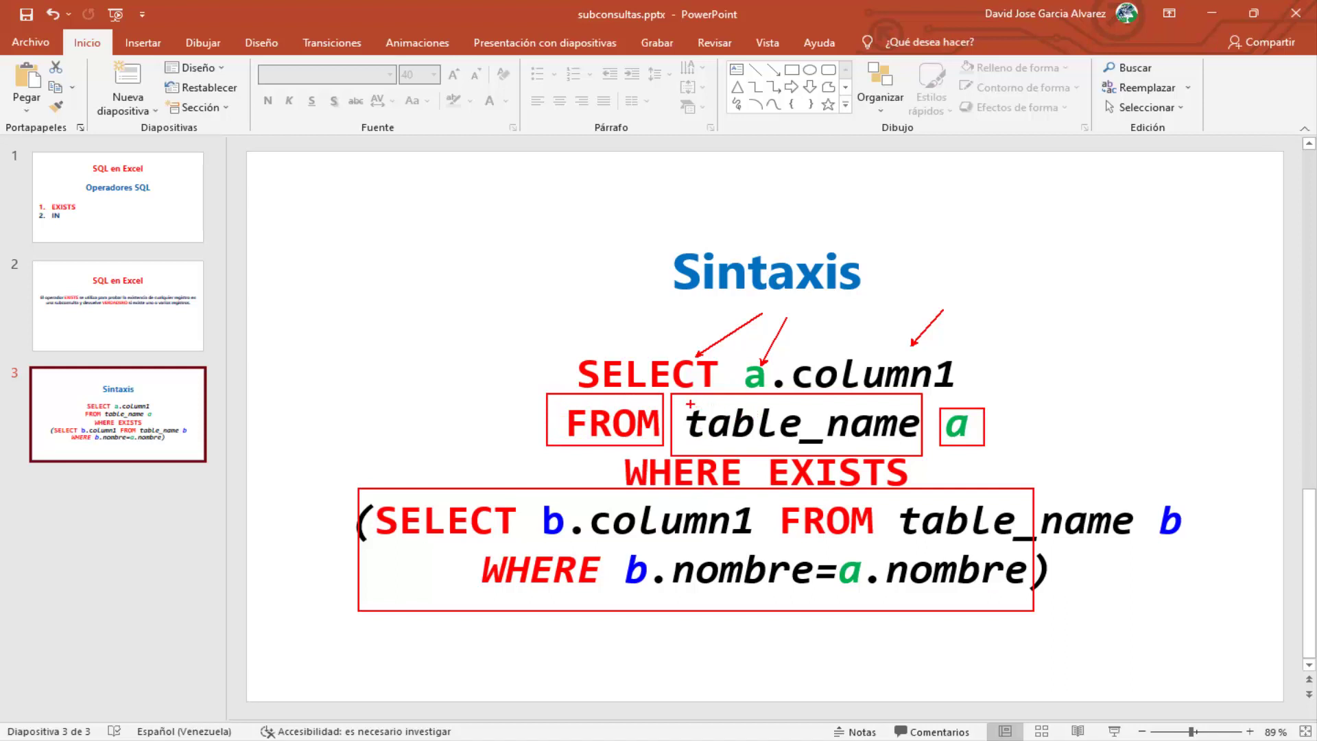
pyautogui.moveTo(686, 401)
pyautogui.mouseDown()
pyautogui.moveTo(930, 449)
pyautogui.moveTo(917, 449)
pyautogui.mouseUp()
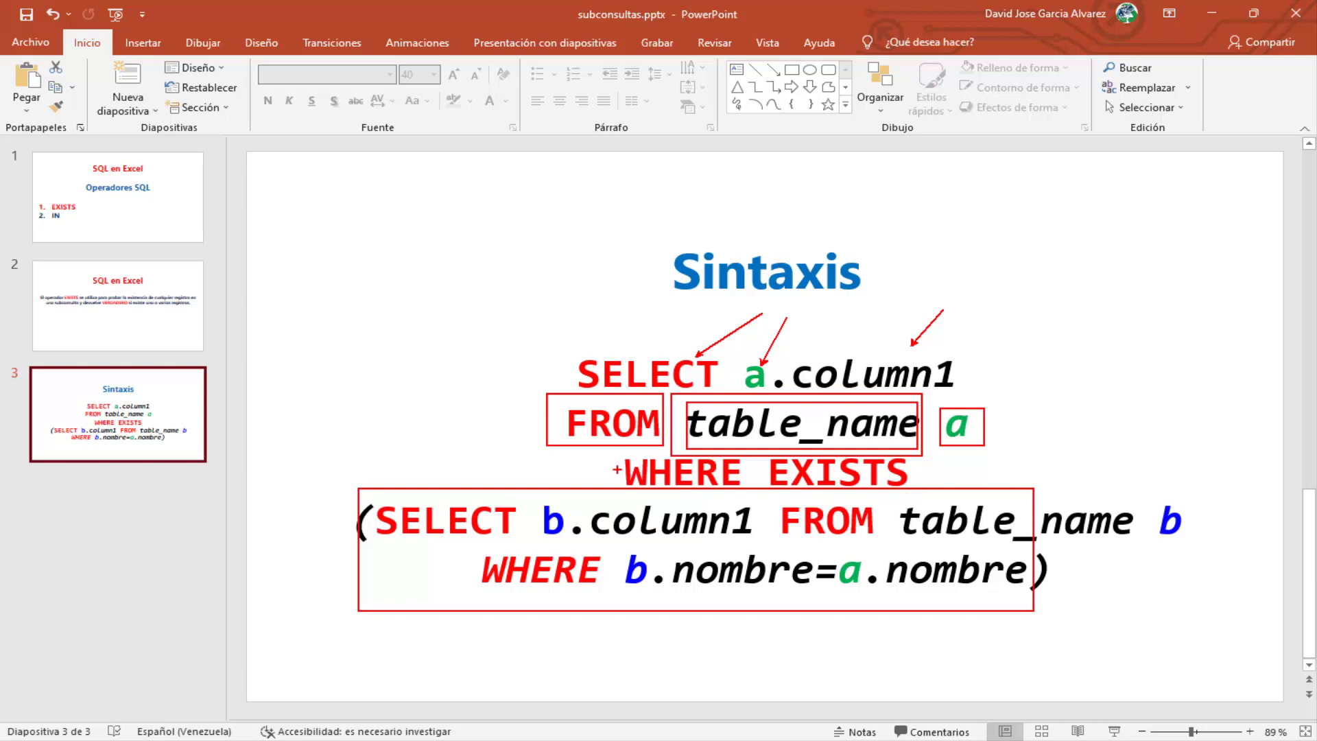
pyautogui.moveTo(617, 469); pyautogui.dragTo(492, 470)
pyautogui.moveTo(753, 449); pyautogui.dragTo(919, 491)
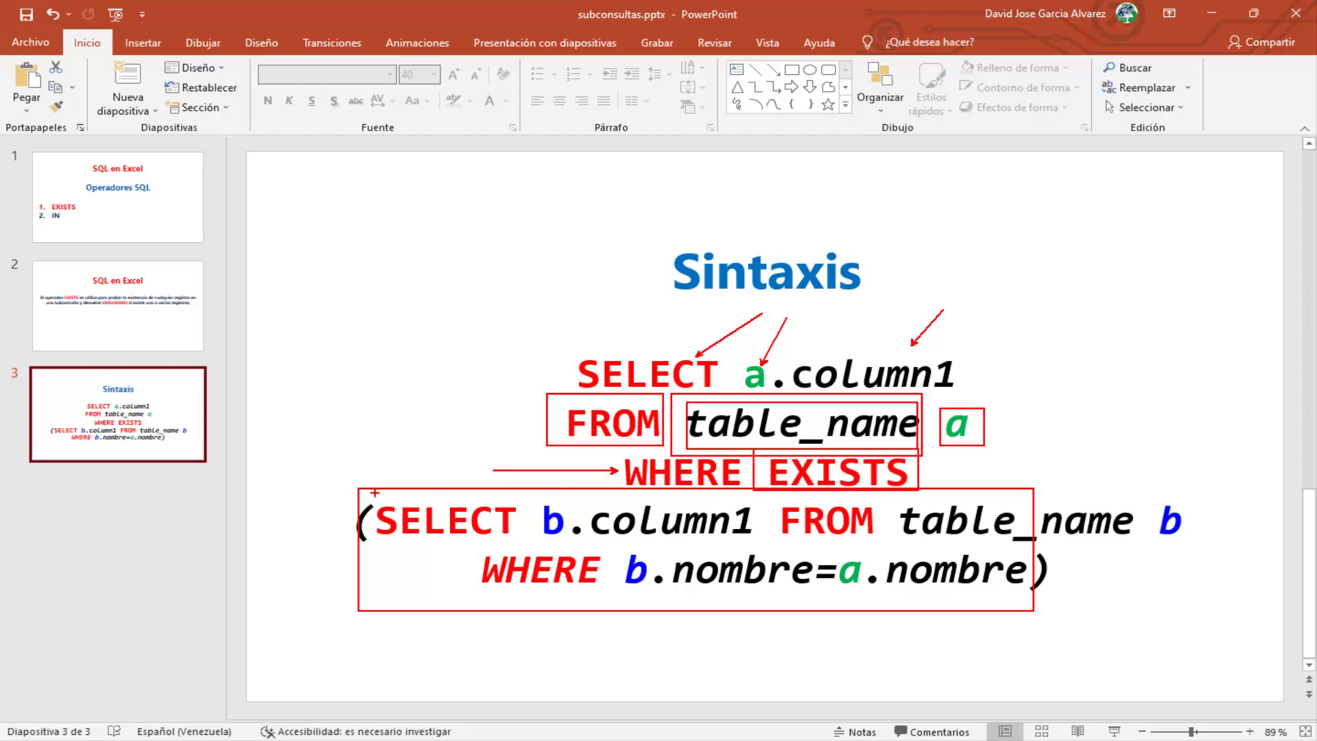
pyautogui.moveTo(374, 493)
pyautogui.mouseDown()
pyautogui.moveTo(422, 543)
pyautogui.moveTo(1031, 605)
pyautogui.mouseUp()
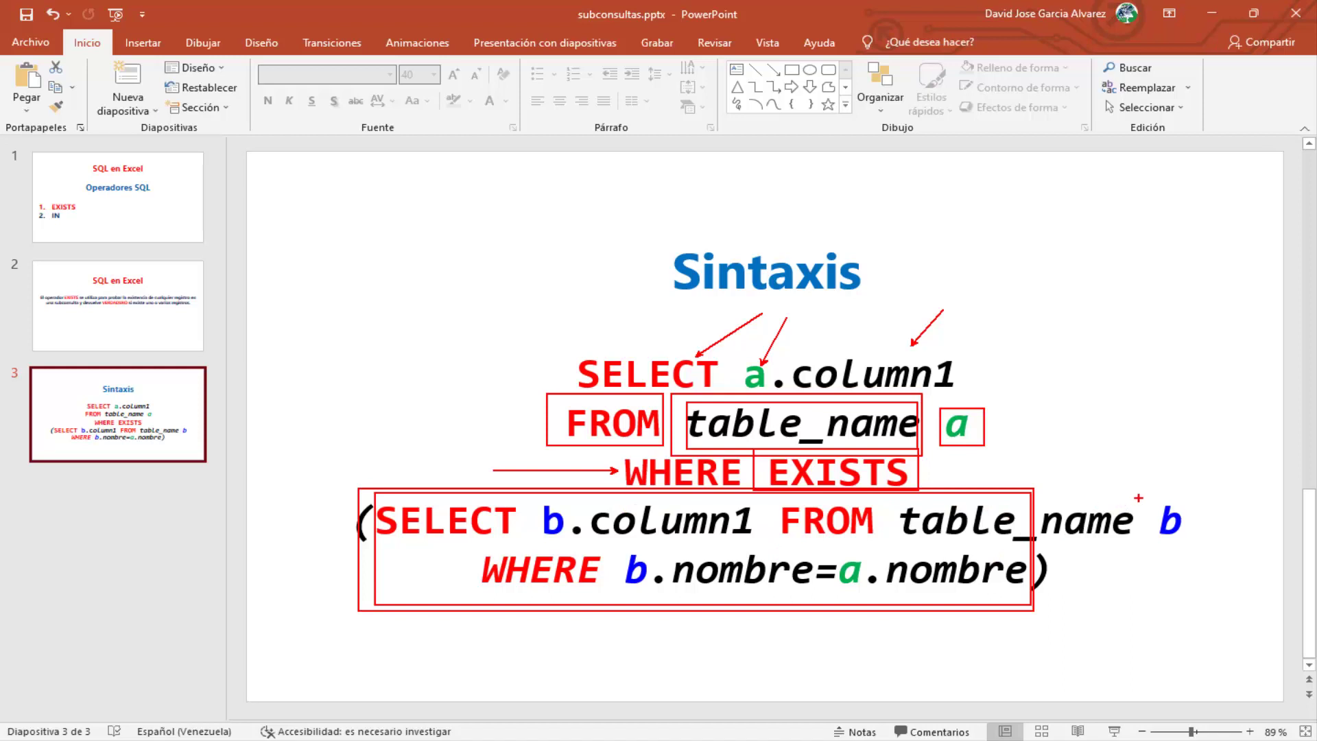
# - Mark the subquery's alias b, its WHERE and b.nombre with pen marks
pyautogui.moveTo(1197, 485)
pyautogui.mouseDown()
pyautogui.moveTo(1181, 506)
pyautogui.moveTo(1198, 540)
pyautogui.mouseUp()
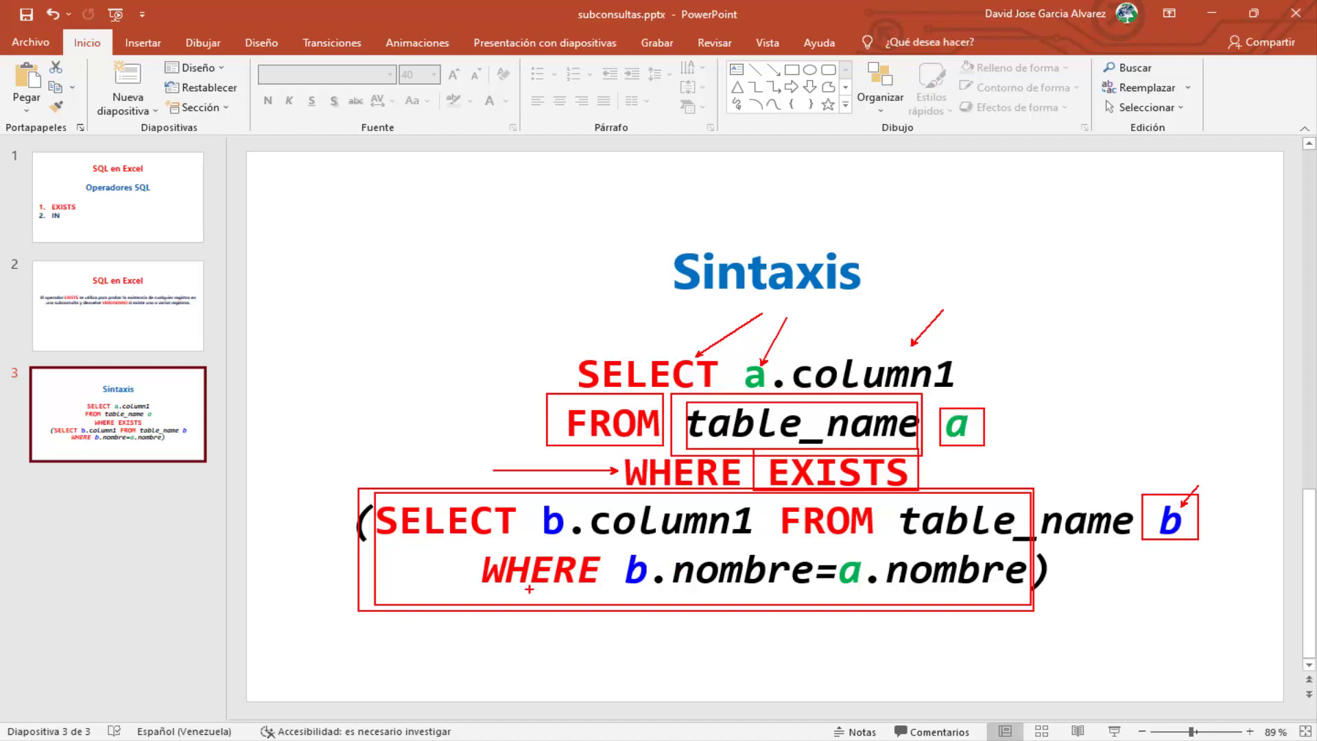
pyautogui.moveTo(538, 605); pyautogui.dragTo(537, 657)
pyautogui.moveTo(637, 597); pyautogui.dragTo(636, 617)
pyautogui.moveTo(668, 546); pyautogui.dragTo(812, 594)
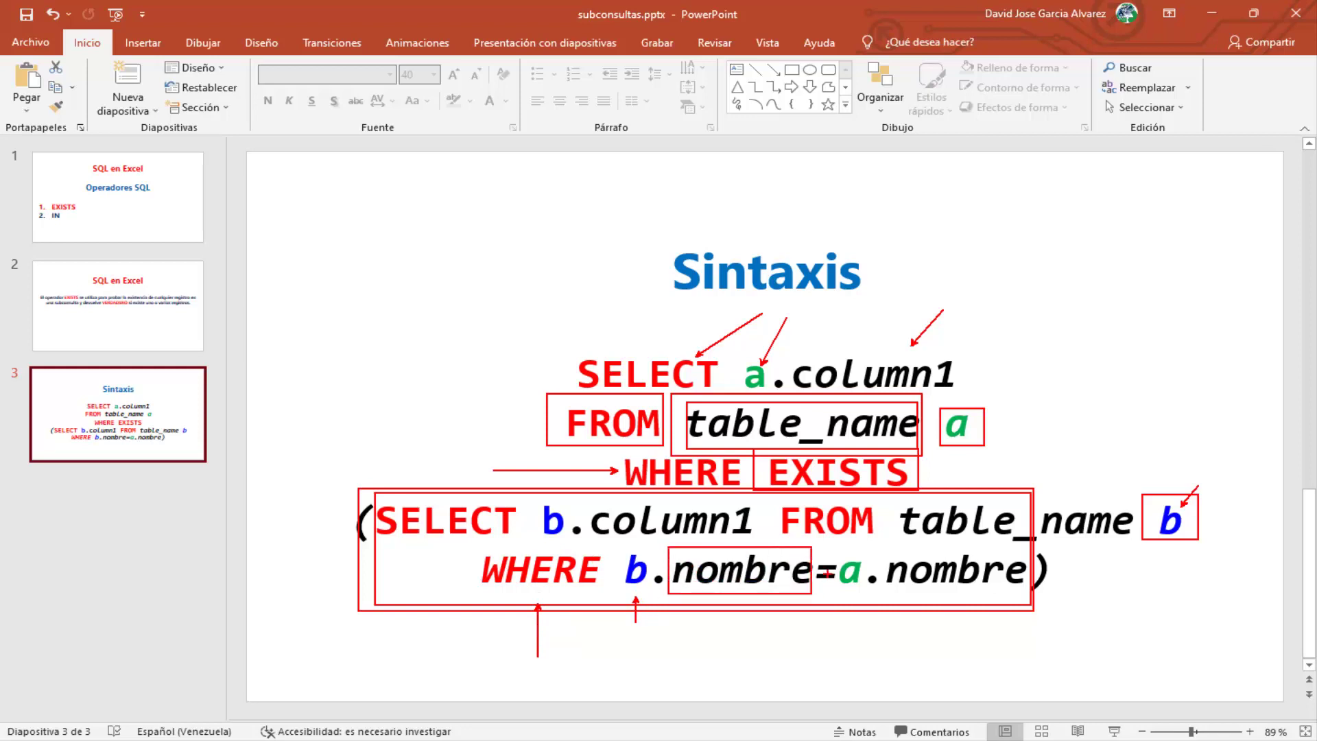
# - Mark a.nombre after the equals sign, clear all ink, and switch to Tutorial SQL.xlsm
pyautogui.moveTo(826, 546)
pyautogui.mouseDown()
pyautogui.moveTo(865, 594)
pyautogui.moveTo(1032, 588)
pyautogui.mouseUp()
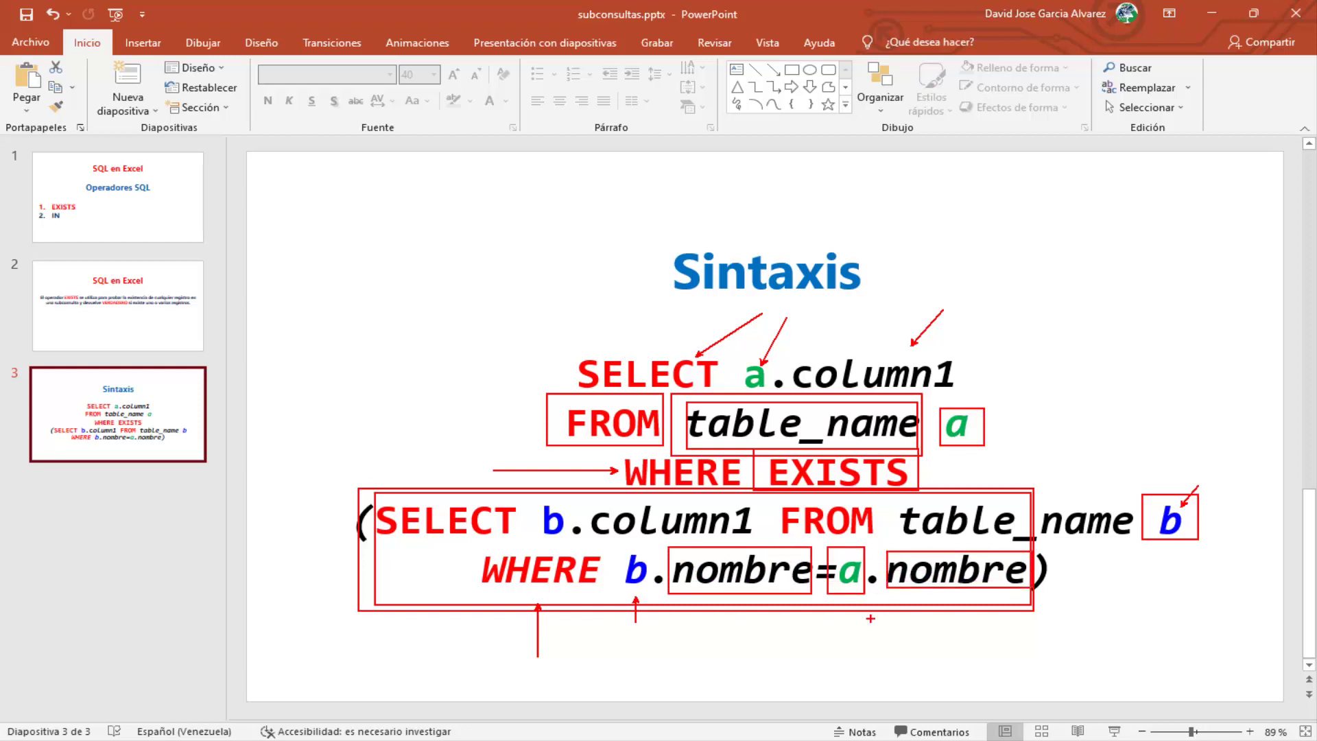
pyautogui.moveTo(856, 622); pyautogui.dragTo(873, 652)
pyautogui.press('Escape')
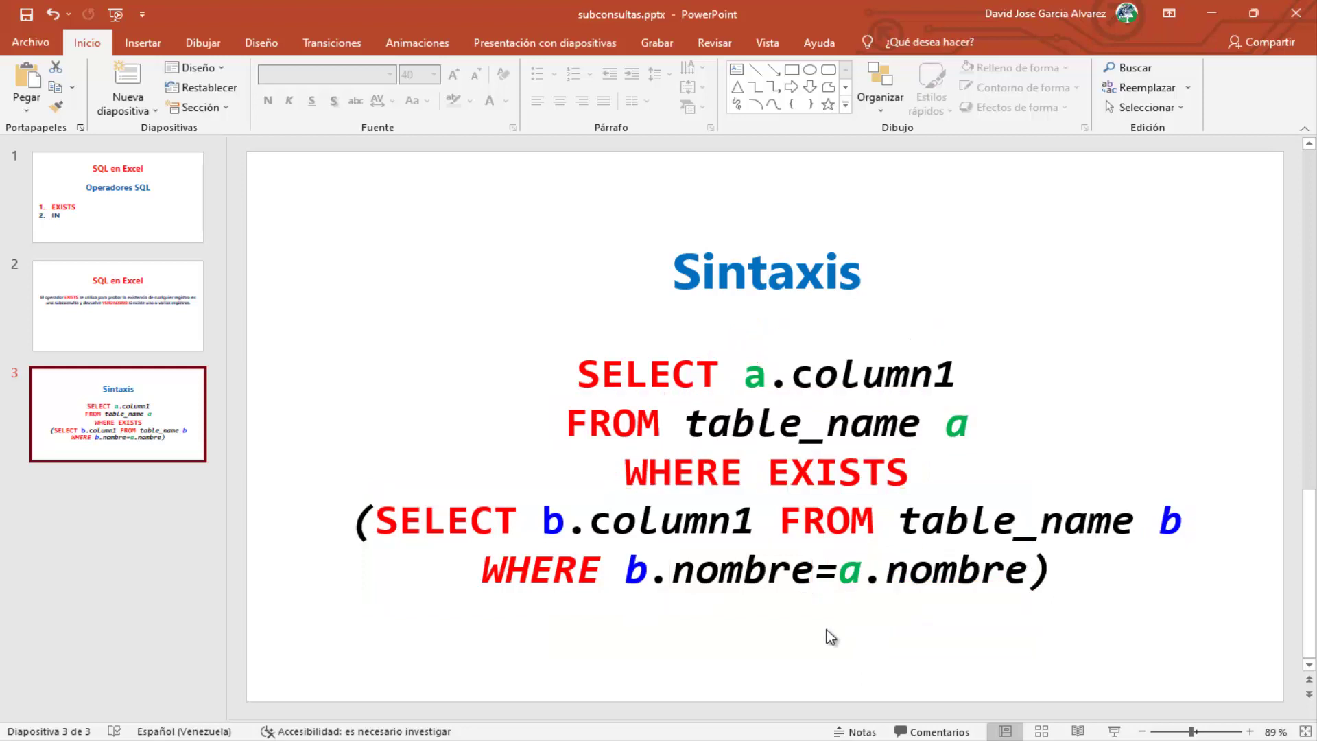
pyautogui.hotkey('alt', 'Tab')
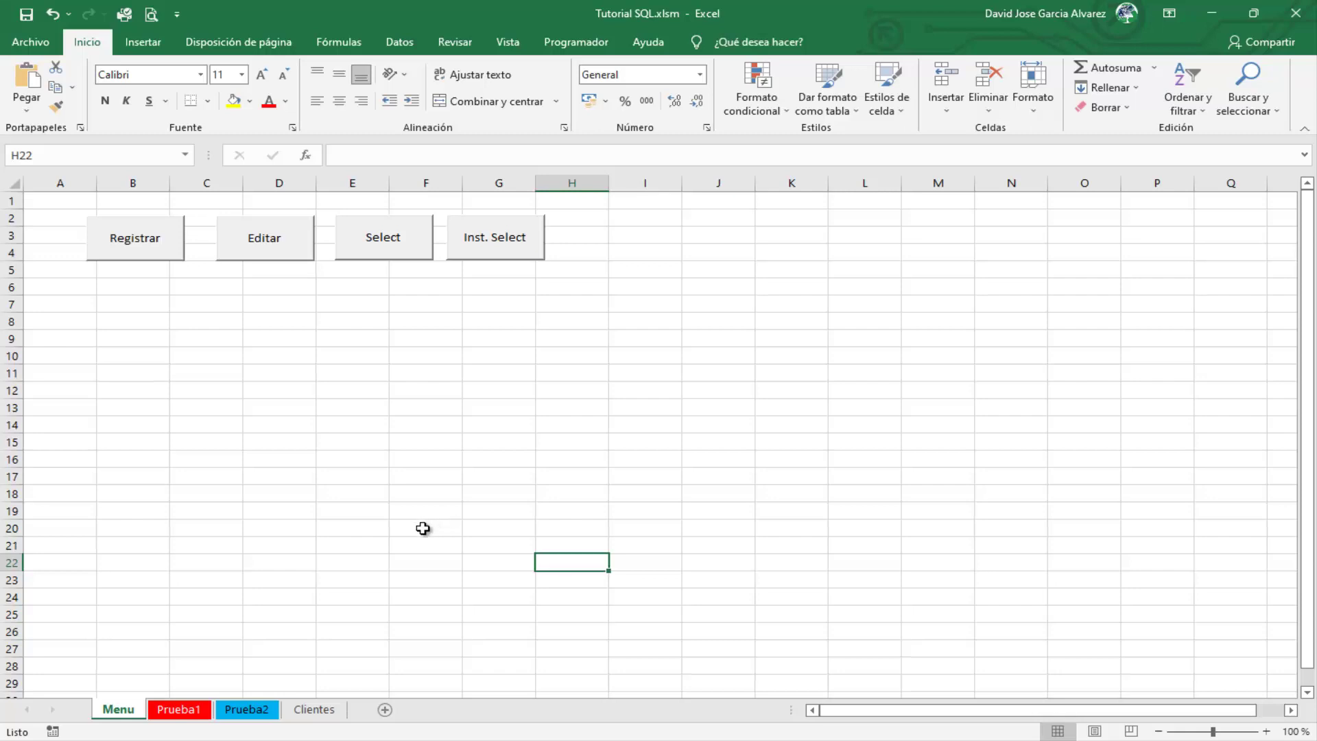
pyautogui.click(186, 710)
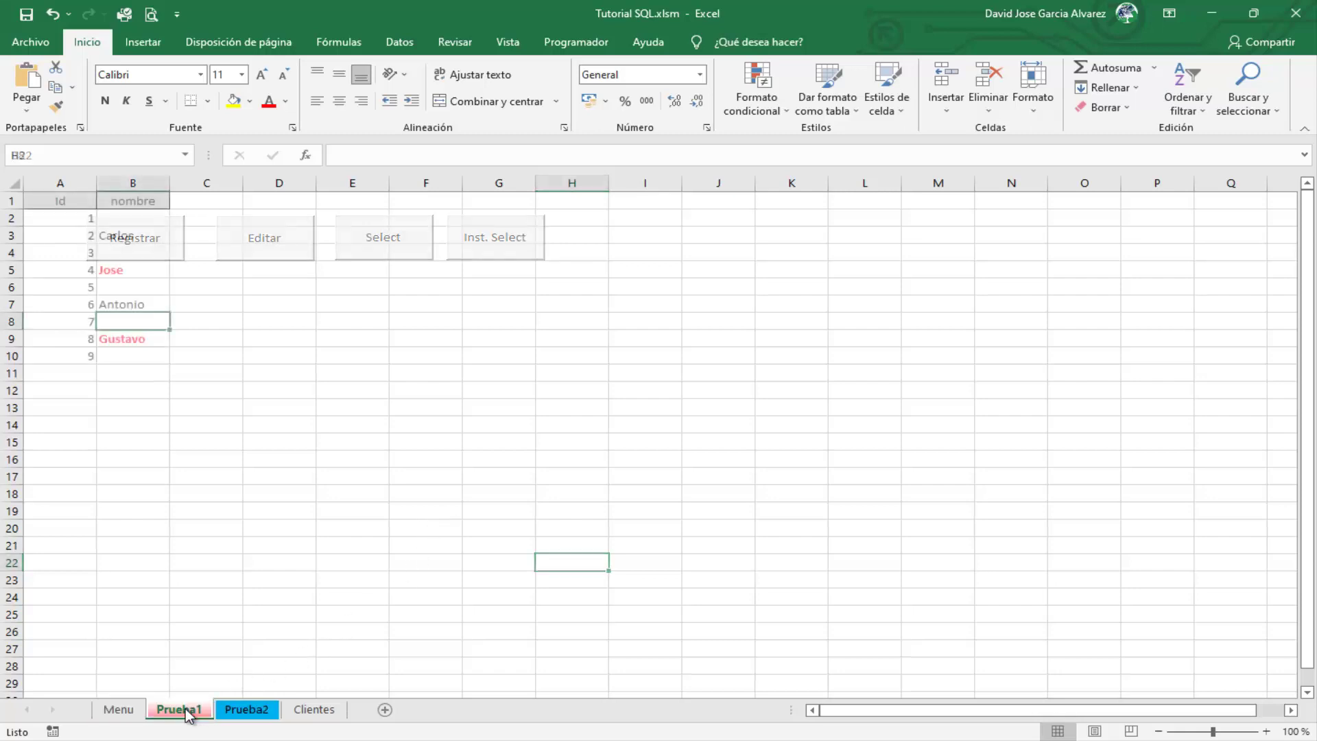
pyautogui.click(241, 710)
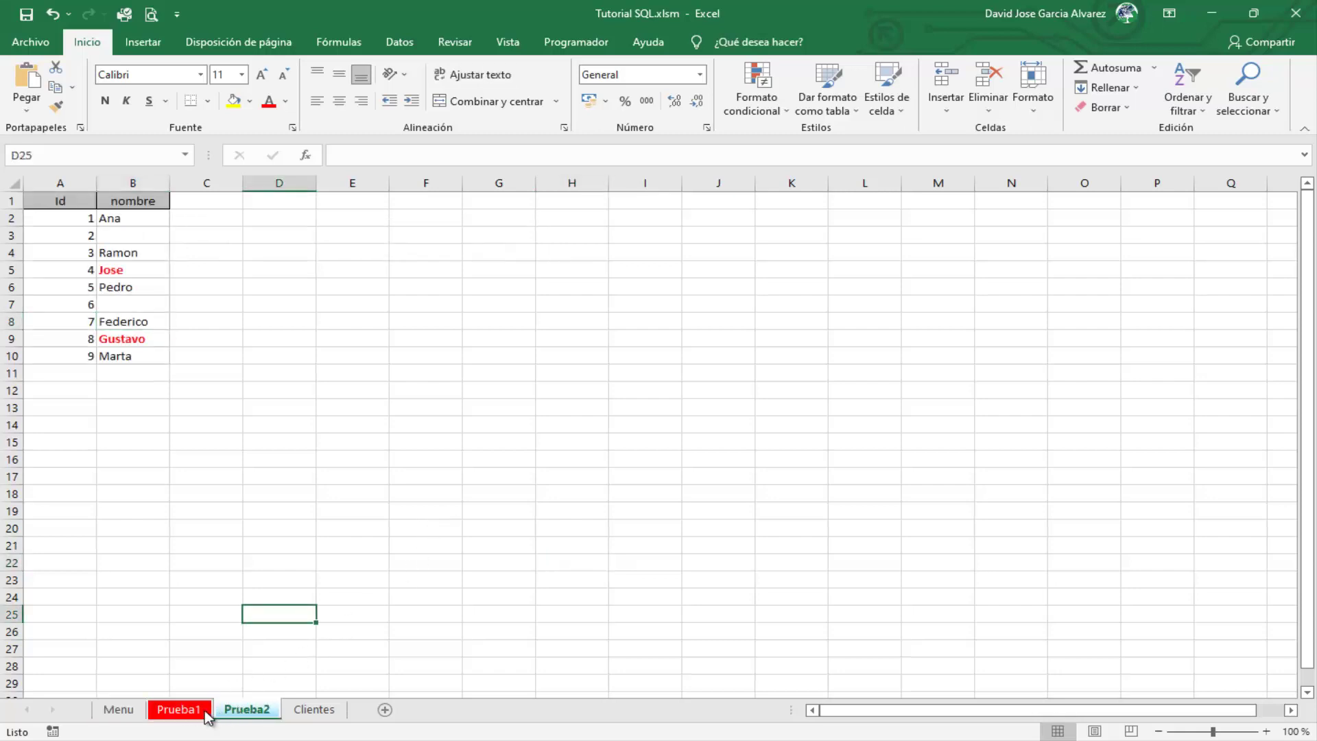
pyautogui.click(205, 713)
pyautogui.click(241, 711)
pyautogui.click(199, 712)
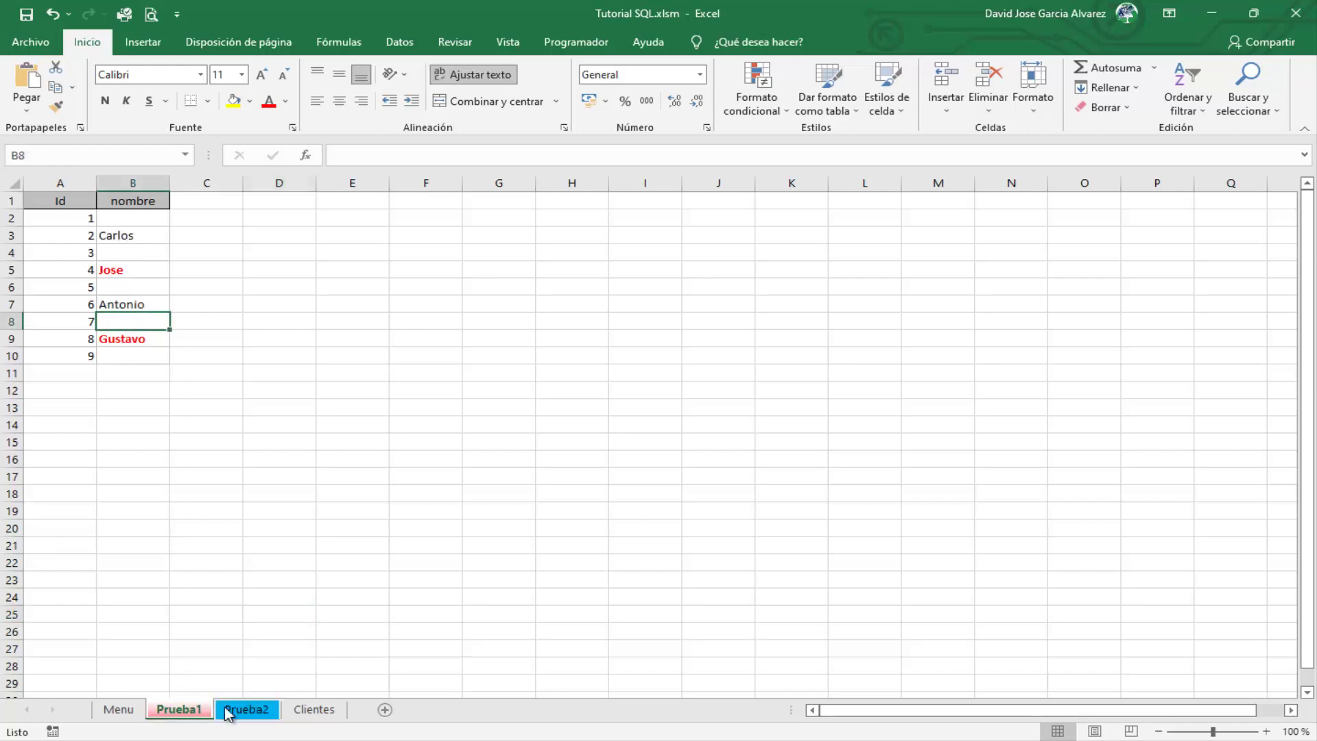
pyautogui.click(251, 712)
pyautogui.click(240, 712)
pyautogui.click(206, 712)
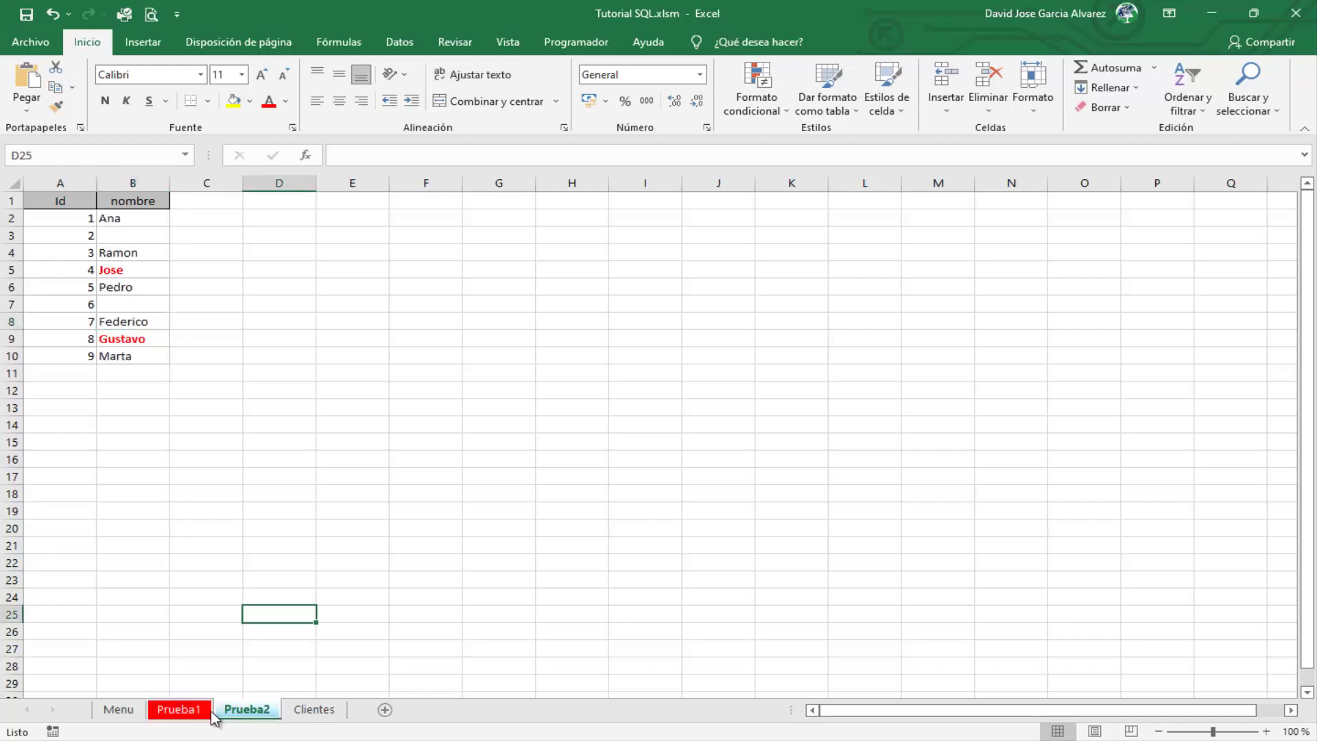
pyautogui.click(243, 712)
pyautogui.click(199, 710)
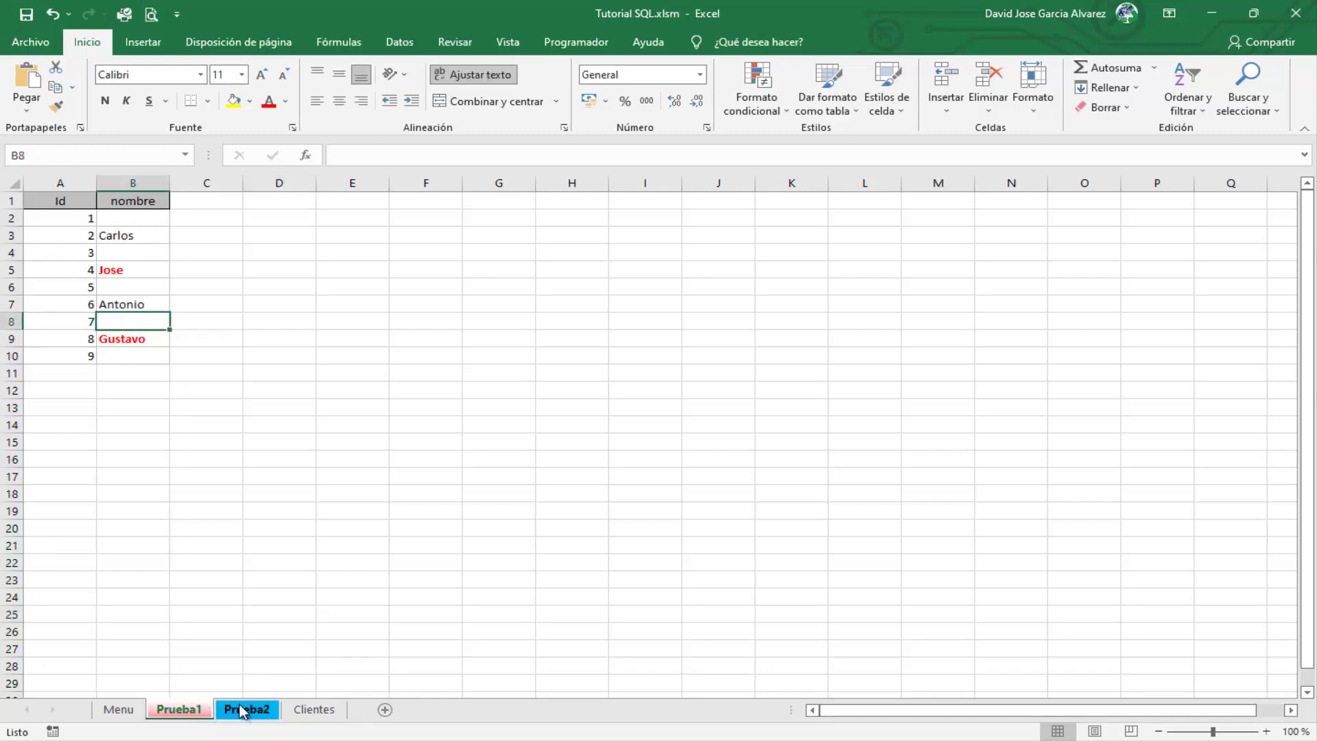
pyautogui.click(244, 710)
pyautogui.click(198, 709)
pyautogui.click(250, 711)
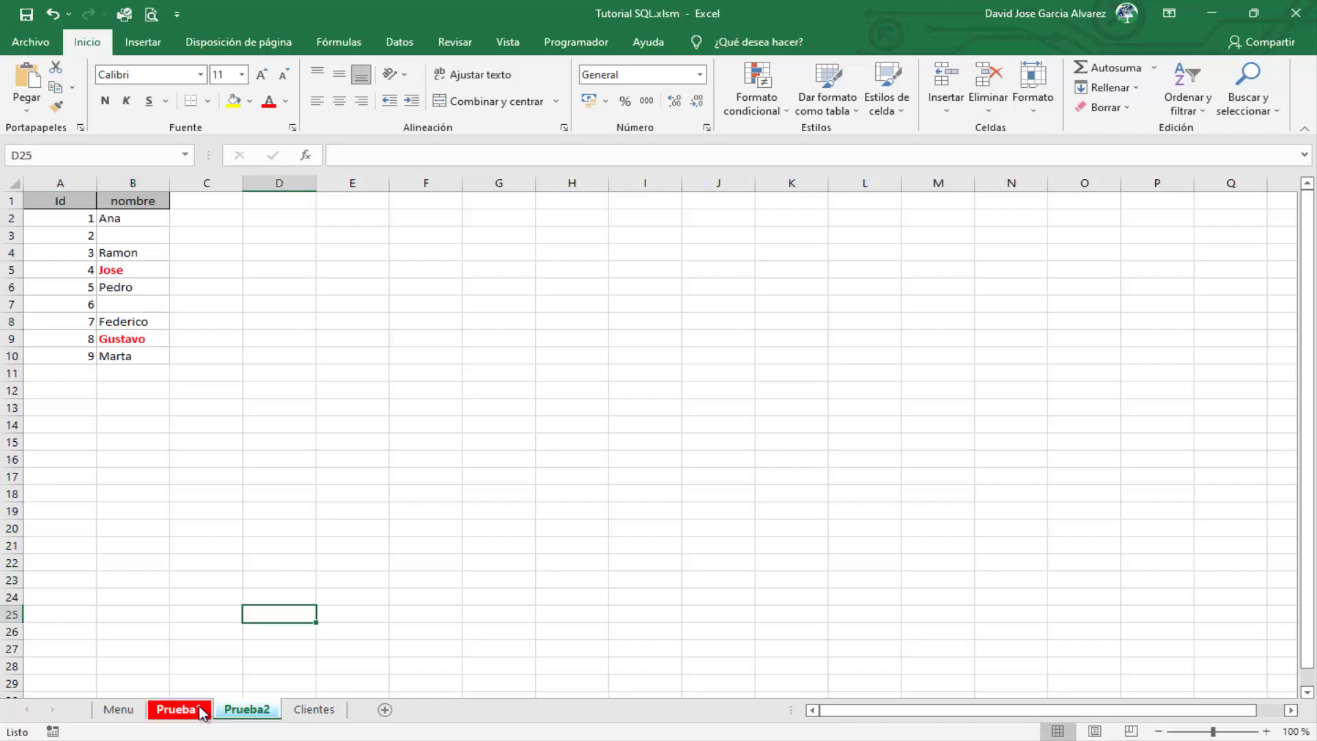
pyautogui.click(185, 711)
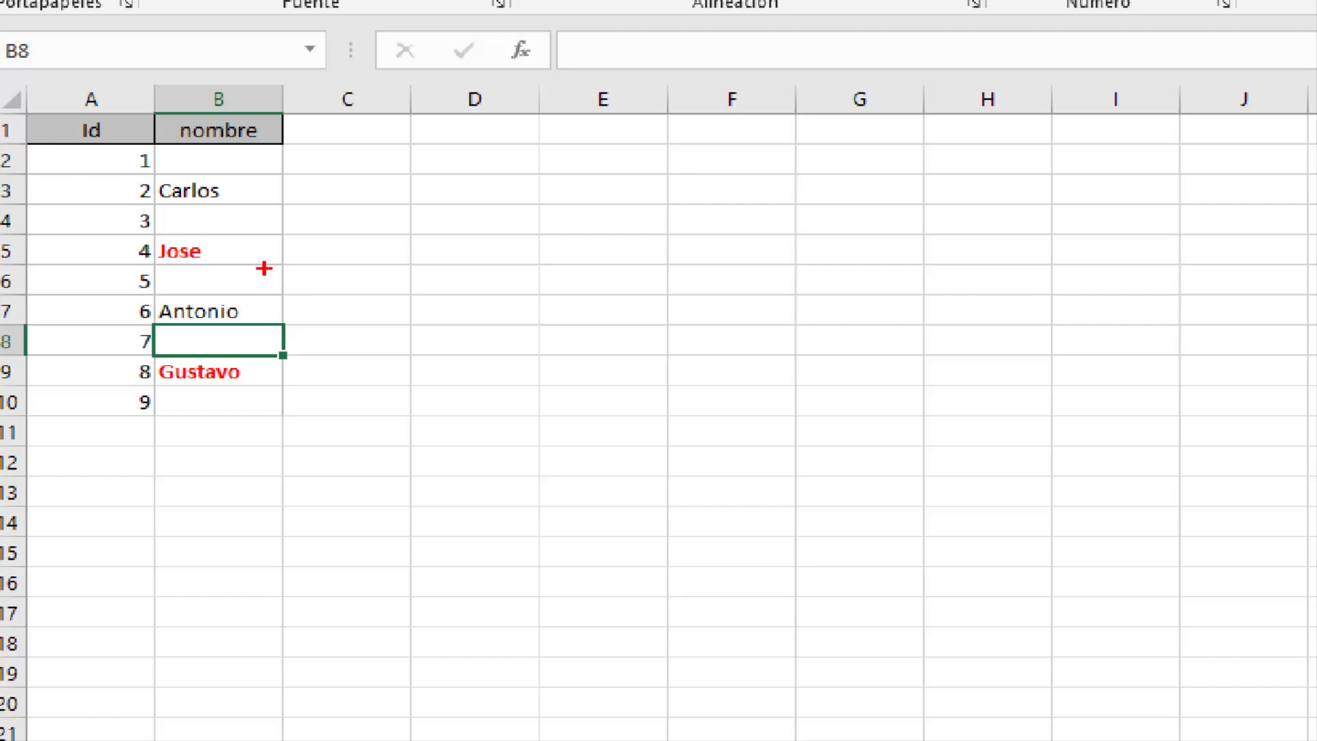
pyautogui.moveTo(278, 251); pyautogui.dragTo(377, 228)
pyautogui.moveTo(291, 369); pyautogui.dragTo(396, 318)
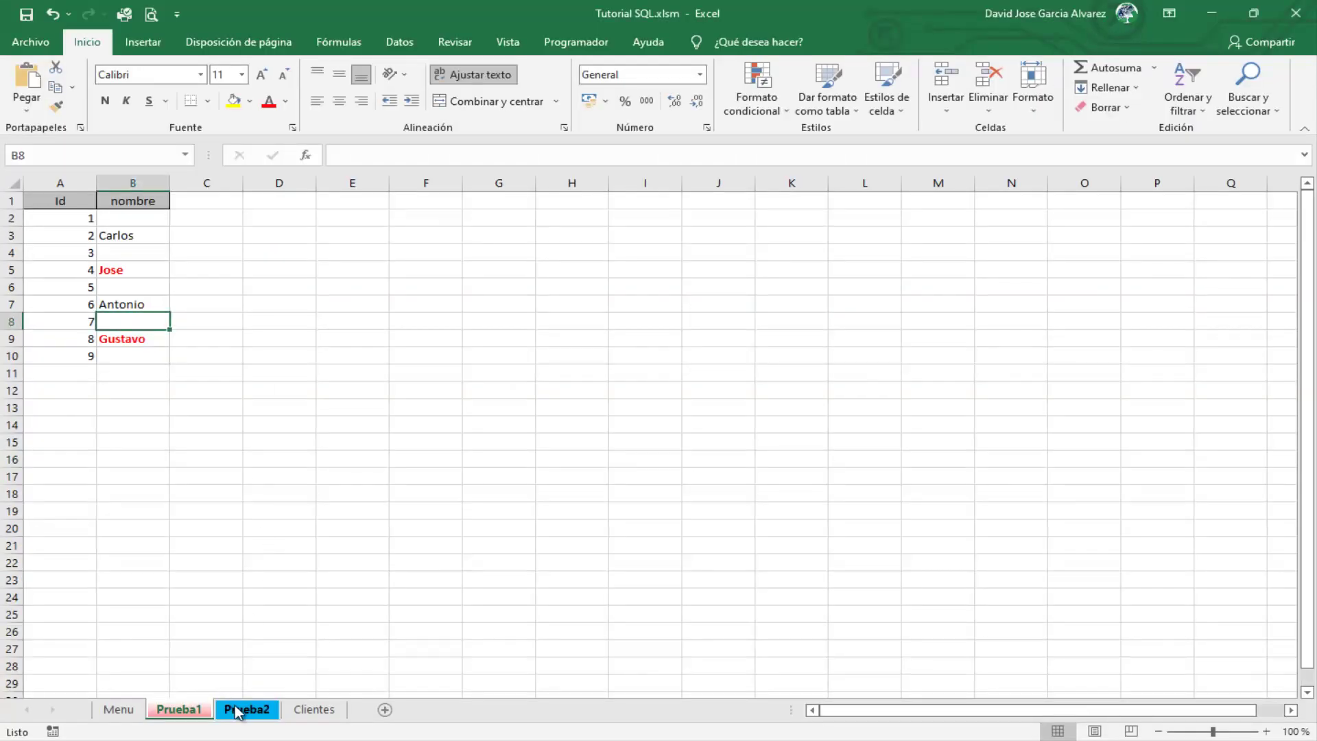
pyautogui.click(246, 710)
pyautogui.click(200, 712)
pyautogui.click(110, 271)
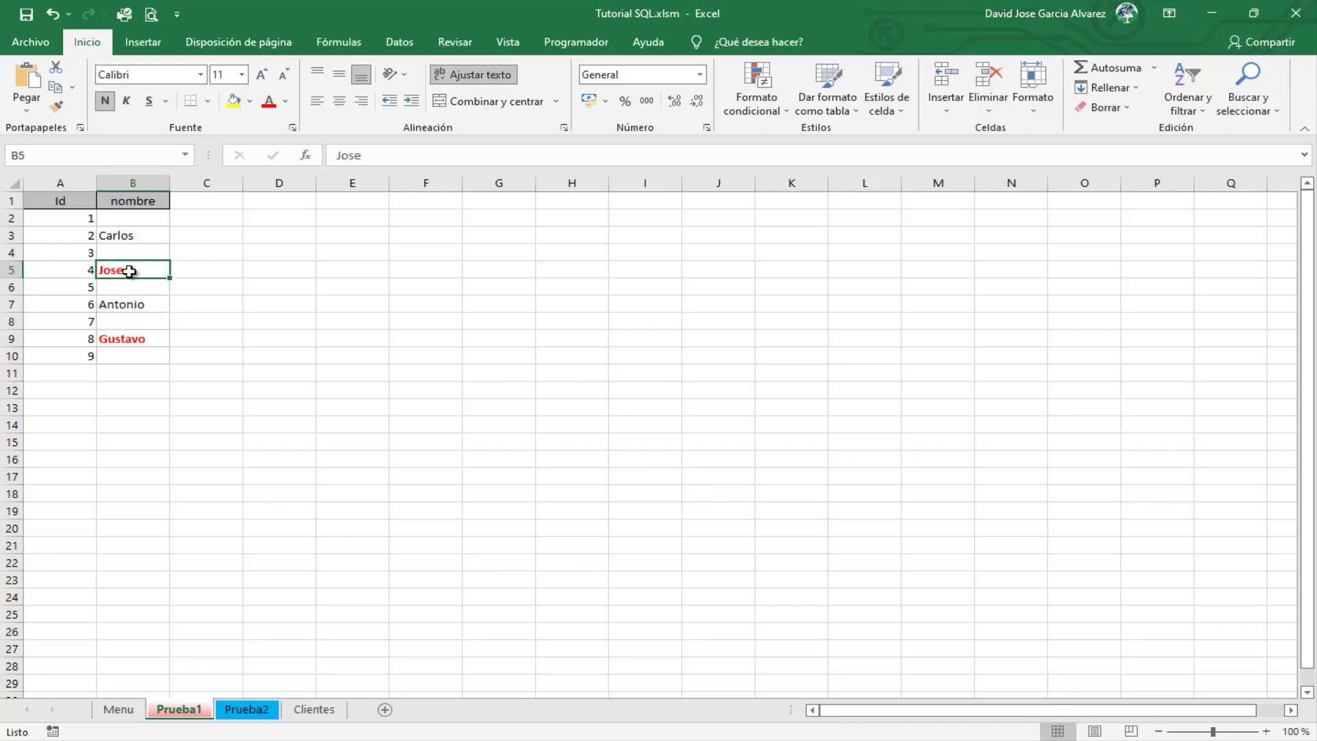
pyautogui.click(138, 336)
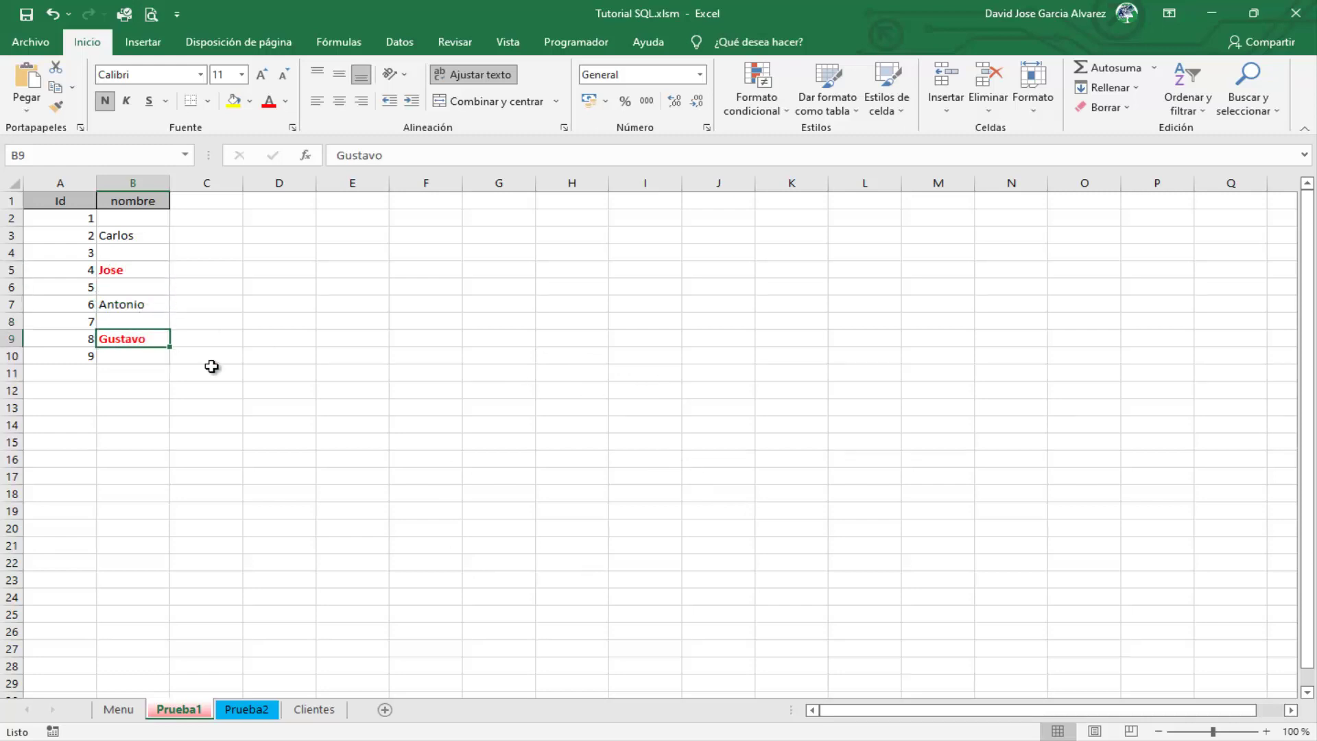
pyautogui.click(248, 709)
pyautogui.click(237, 709)
pyautogui.click(187, 709)
pyautogui.click(249, 709)
pyautogui.click(196, 712)
pyautogui.click(191, 709)
pyautogui.click(243, 709)
pyautogui.click(183, 709)
pyautogui.click(118, 711)
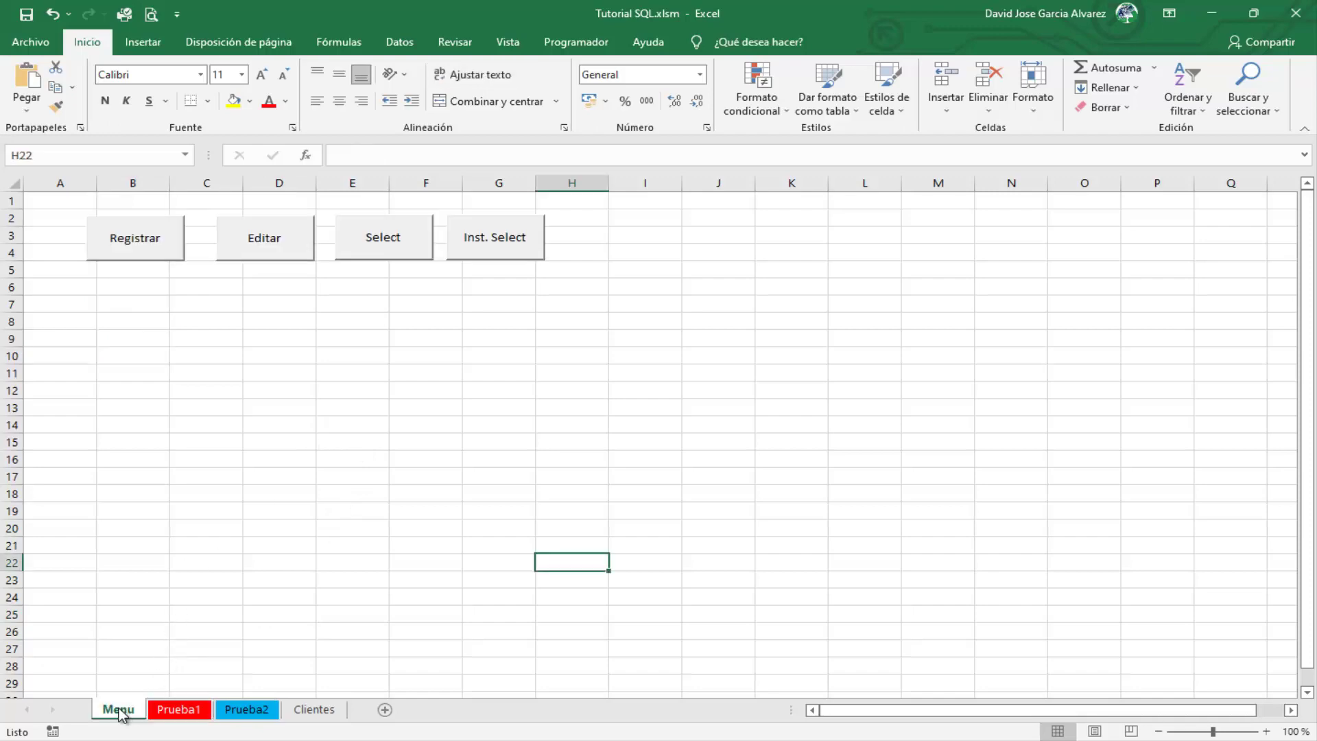
# - Open Instruccion_Select in the VBA editor, place the caret in the empty Sql string, and show the syntax slide
pyautogui.click(423, 529)
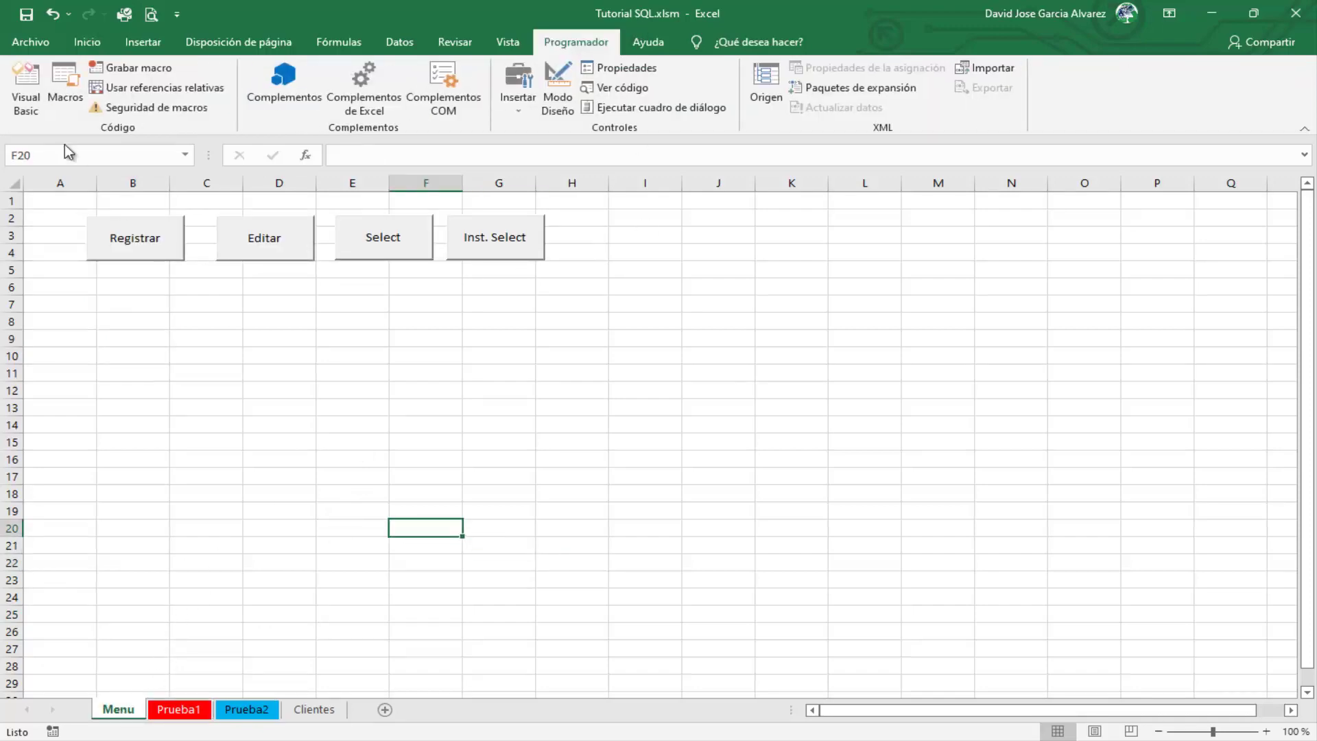
pyautogui.click(22, 89)
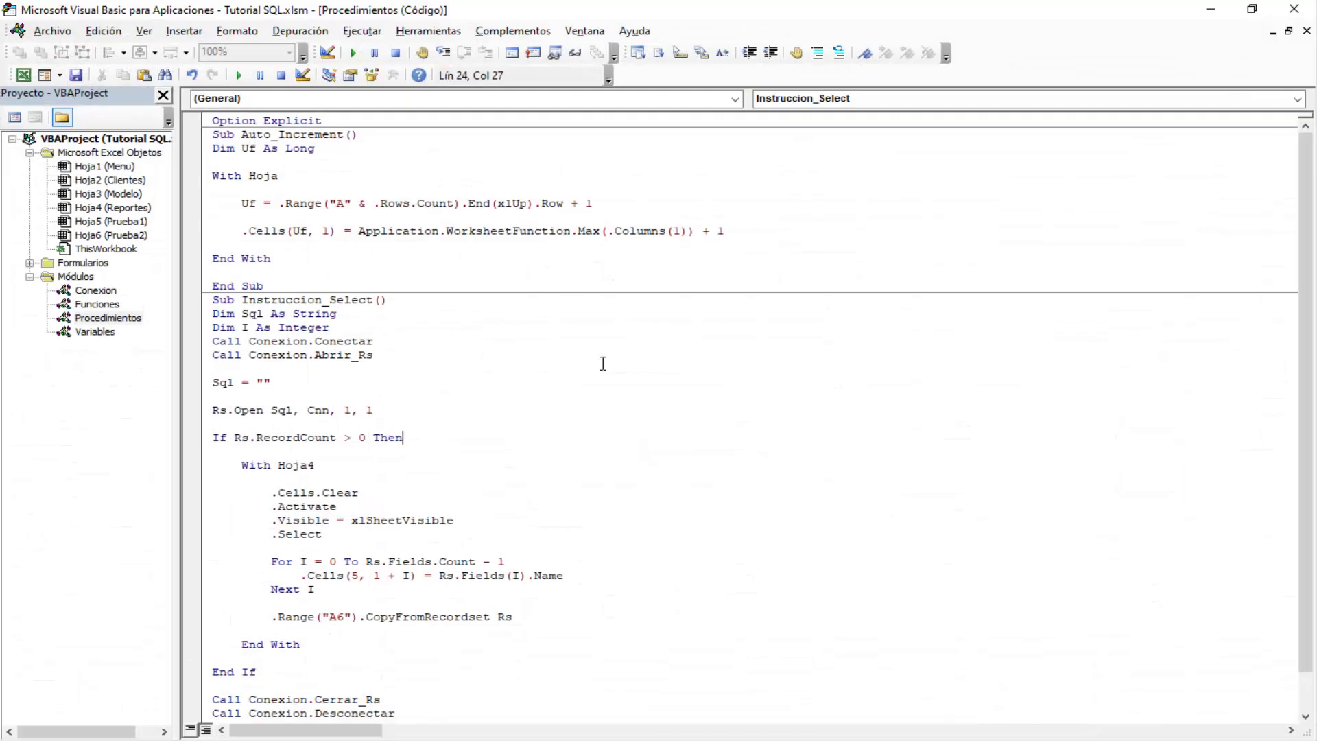
pyautogui.doubleClick(322, 302)
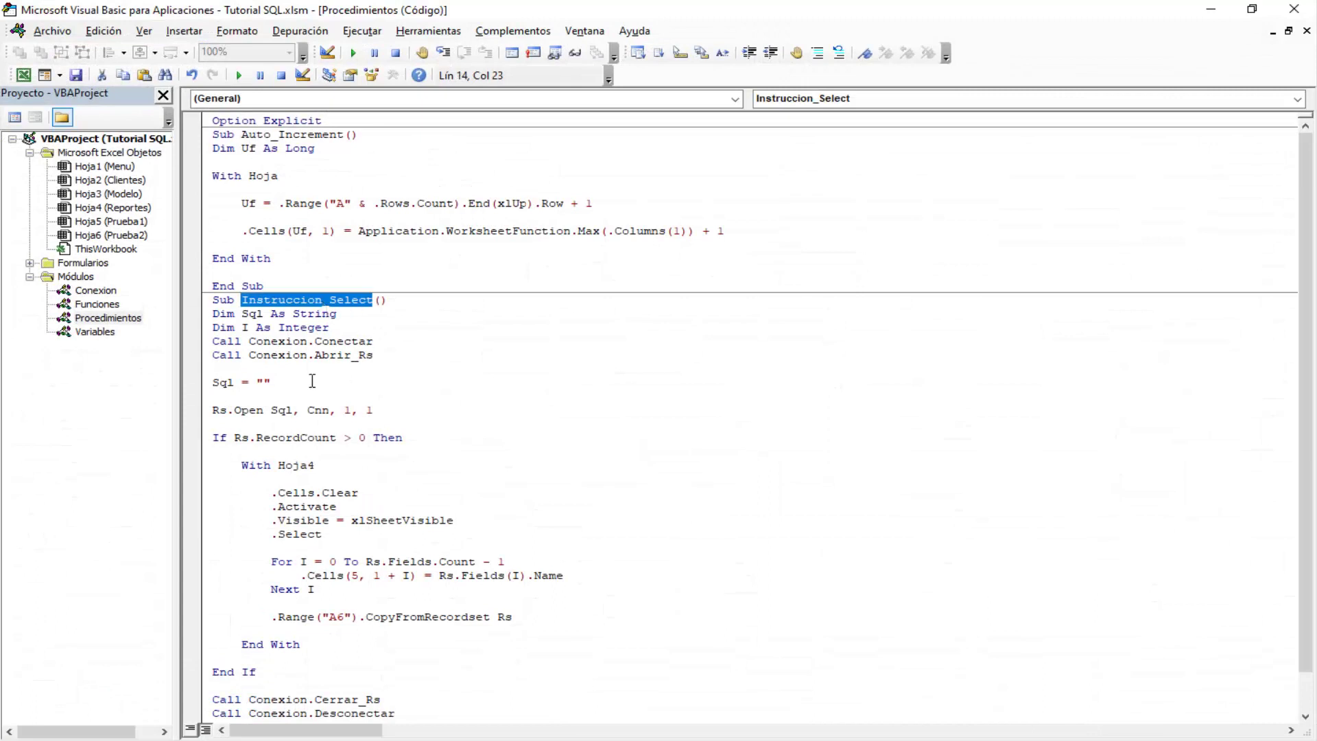
pyautogui.click(263, 382)
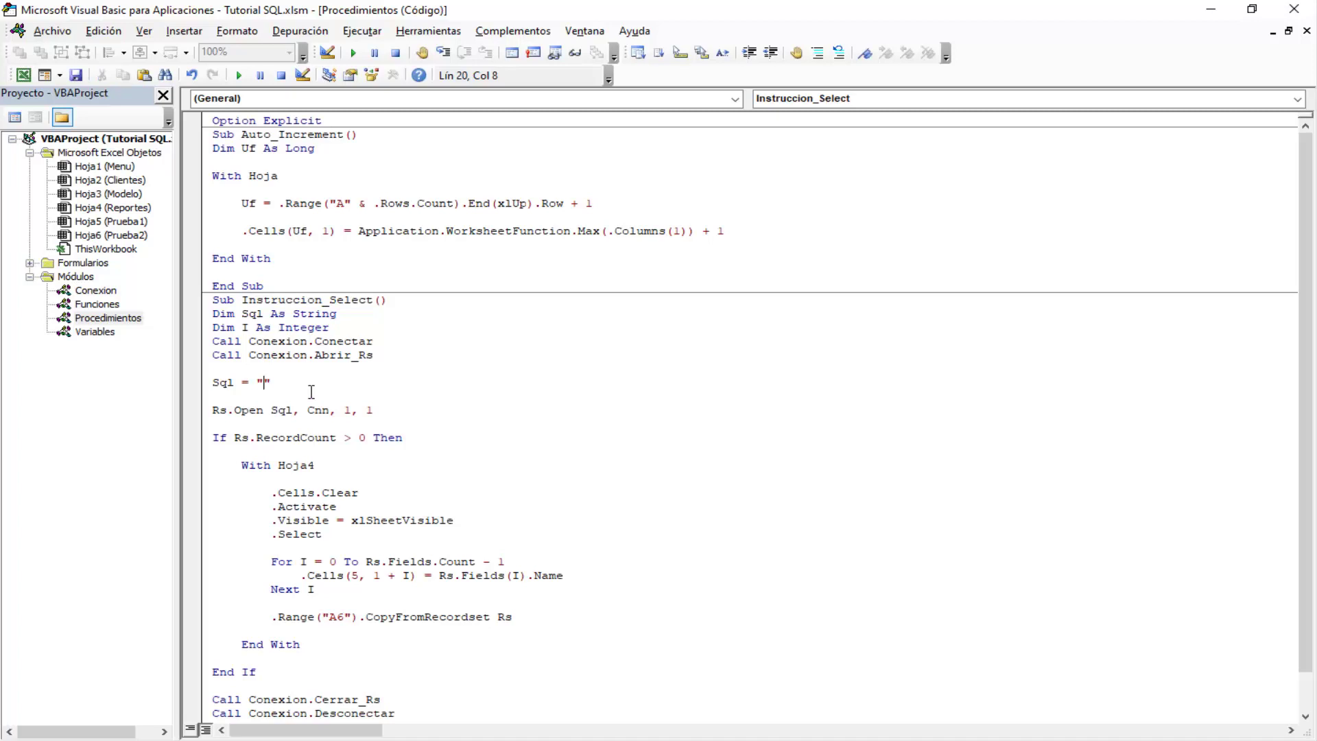
pyautogui.click(566, 731)
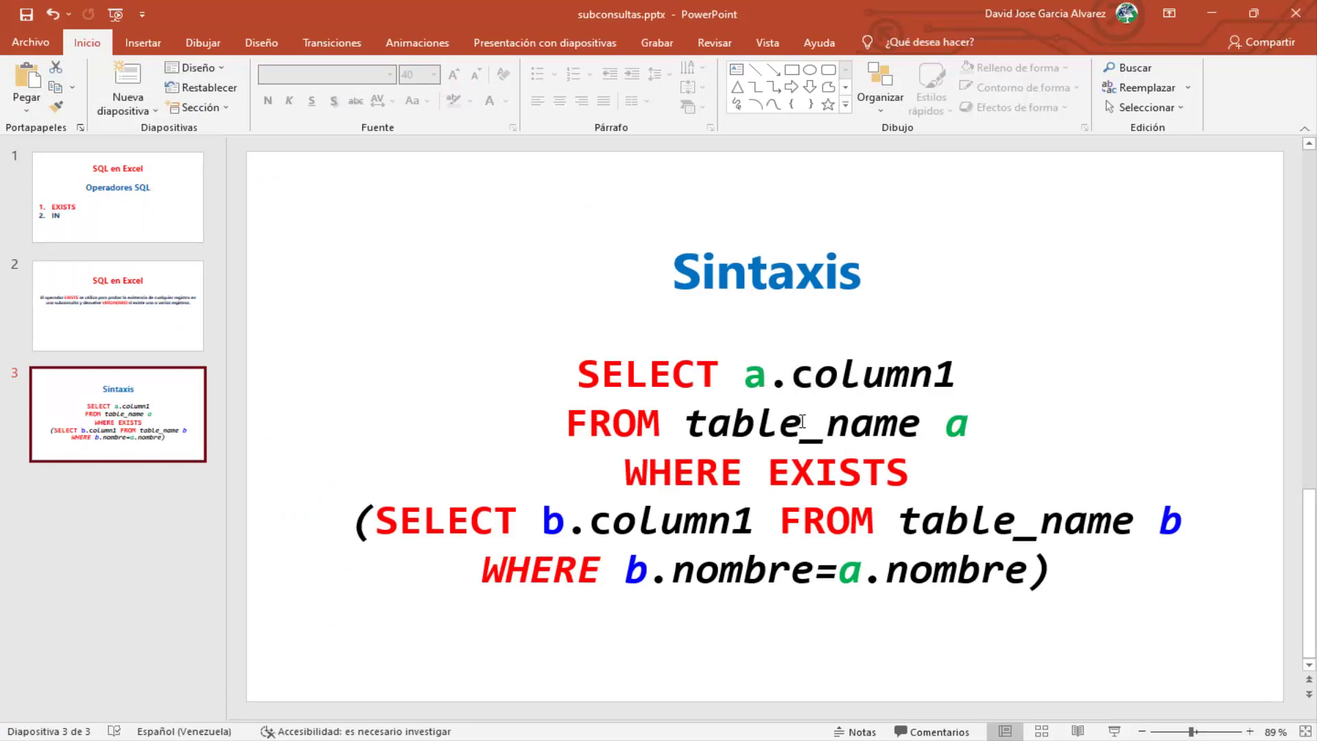
# - Highlight table_name, WHERE and EXISTS on the Sintaxis slide, then return to the VBA editor
pyautogui.click(773, 426)
pyautogui.doubleClick(773, 426)
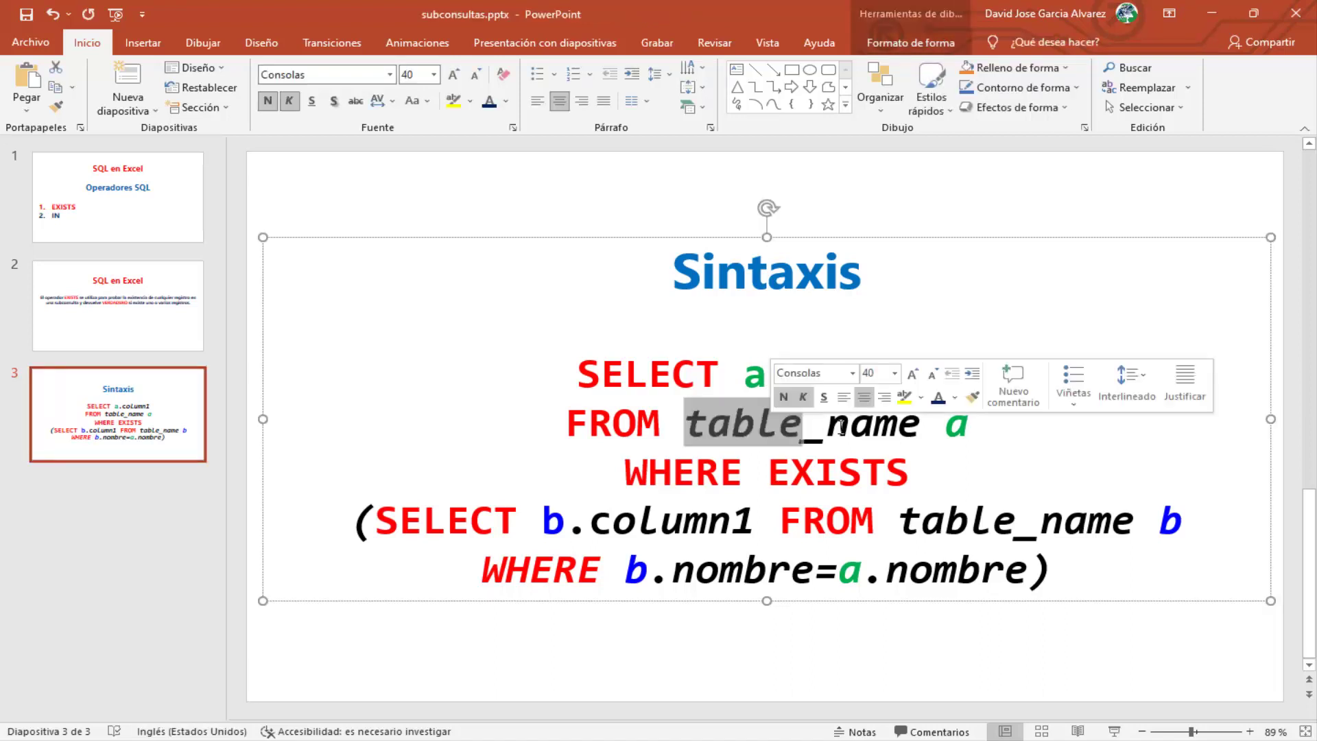
pyautogui.doubleClick(871, 426)
pyautogui.click(785, 429)
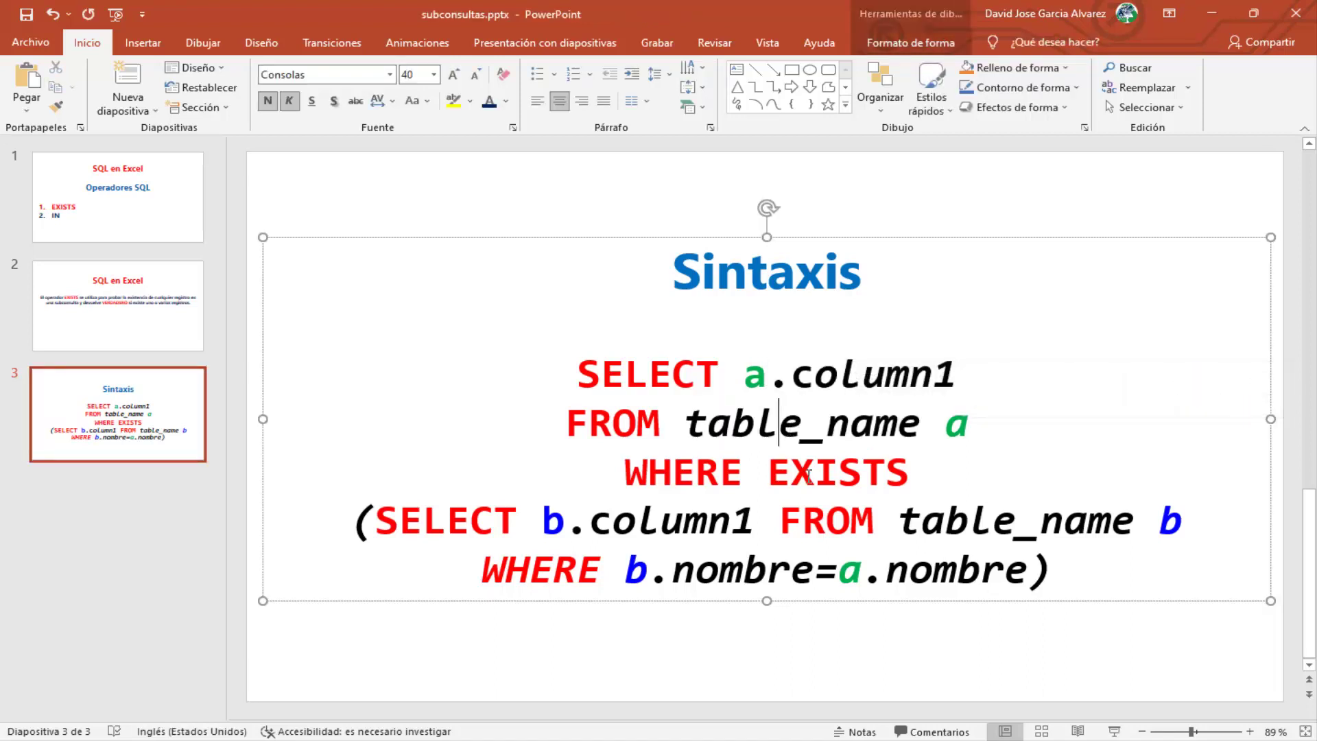
pyautogui.click(683, 472)
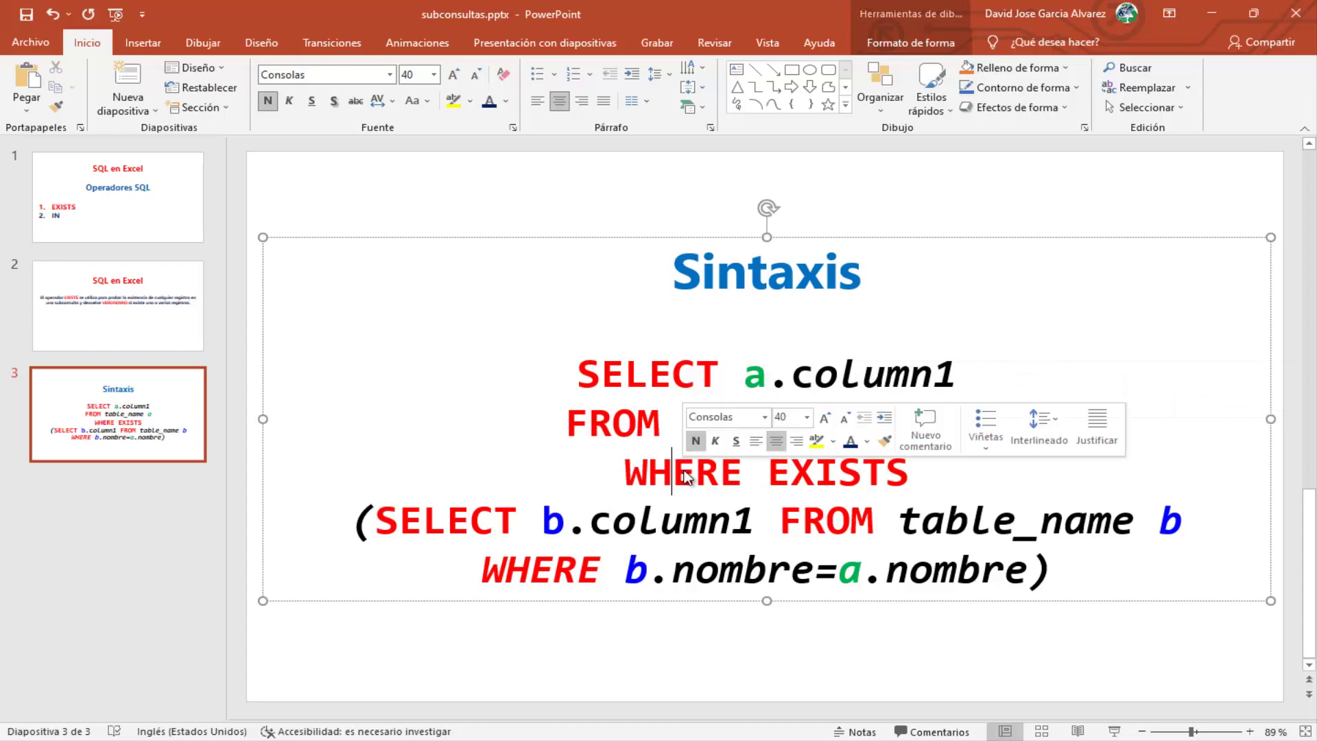
pyautogui.doubleClick(686, 474)
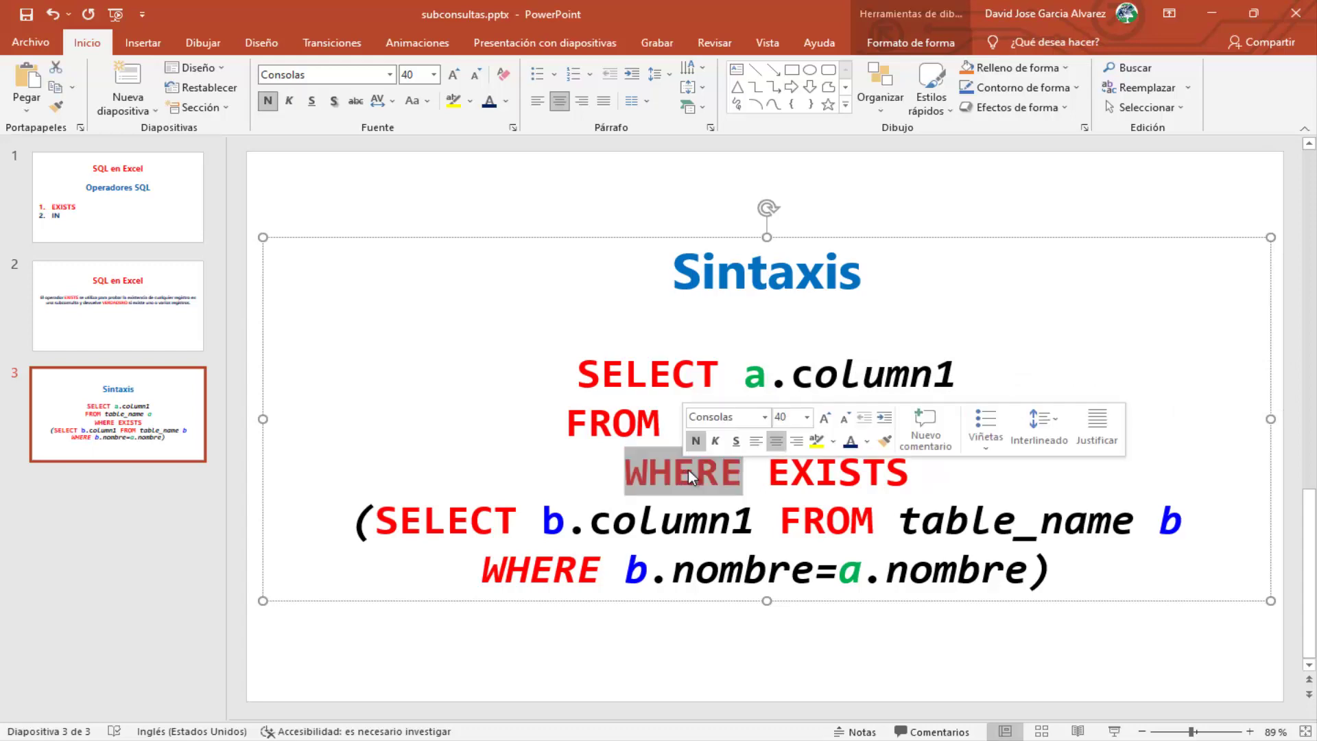
pyautogui.doubleClick(820, 473)
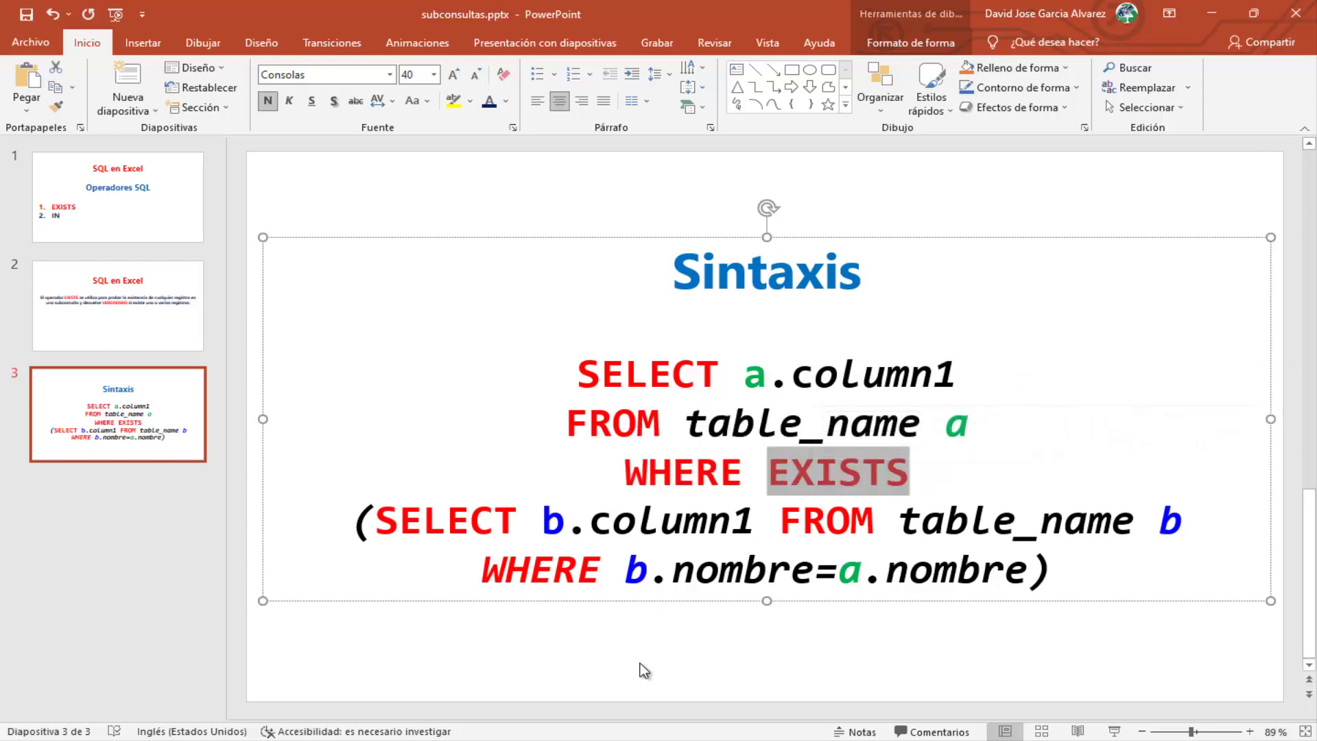
pyautogui.click(750, 693)
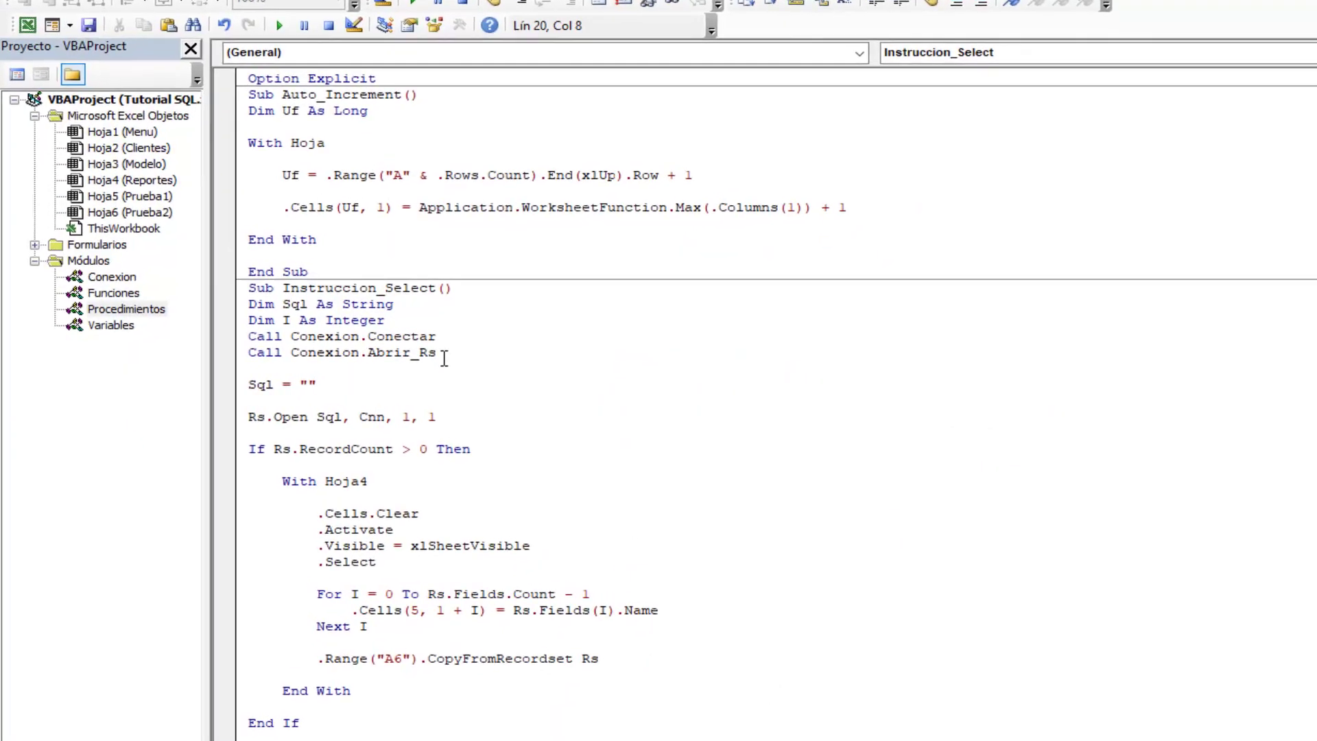
# - Write the Sql string as "Select a.nombre from [prueba1$] a"
pyautogui.write('Select ')
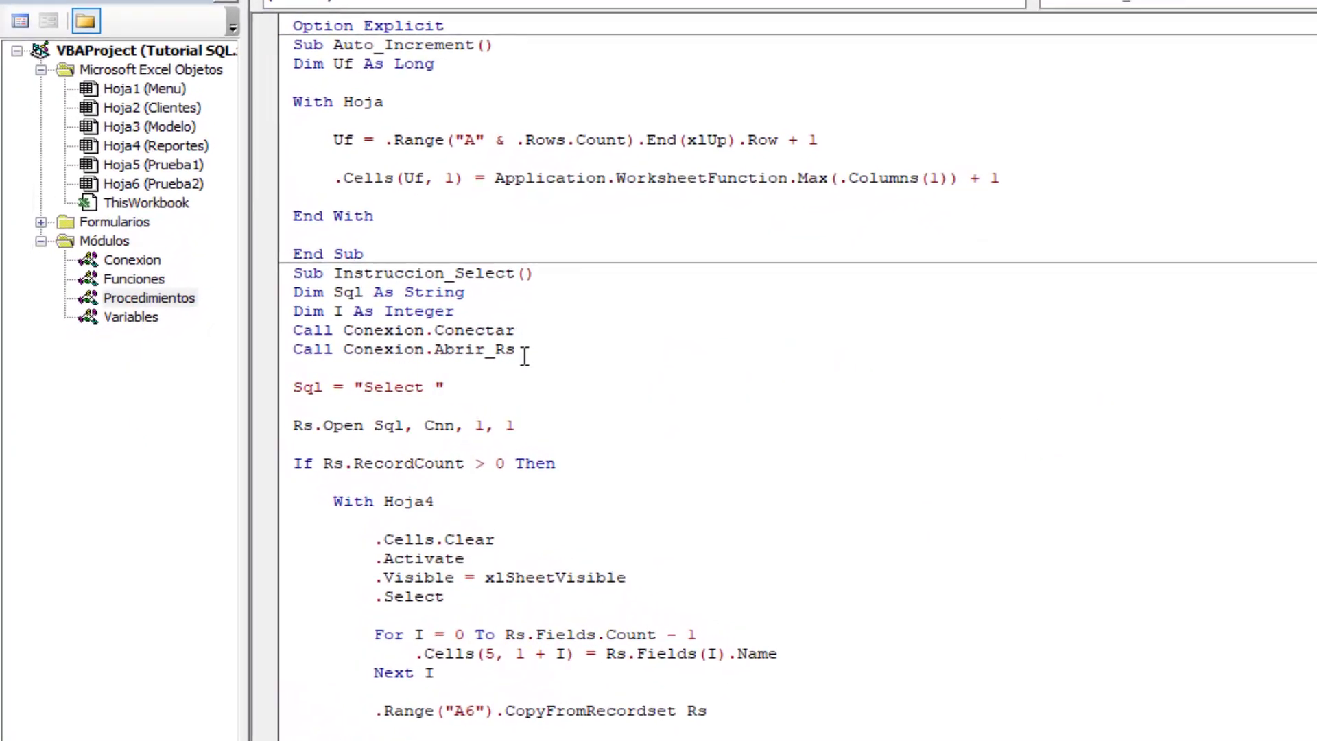
pyautogui.write('a.nombre')
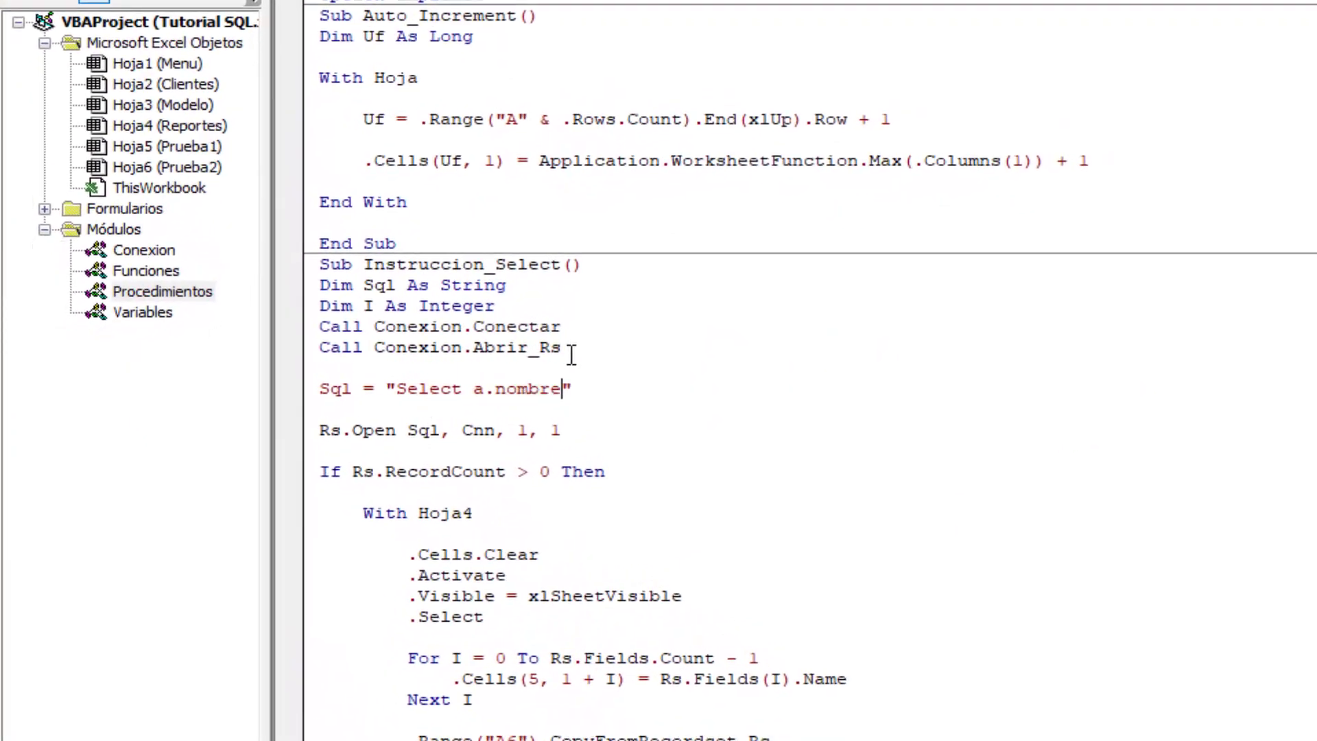
pyautogui.press('BackSpace')
pyautogui.press('BackSpace')
pyautogui.press('BackSpace')
pyautogui.press('BackSpace')
pyautogui.press('BackSpace')
pyautogui.press('BackSpace')
pyautogui.press('BackSpace')
pyautogui.press('BackSpace')
pyautogui.write('from [')
pyautogui.write(']')
pyautogui.press('Left')
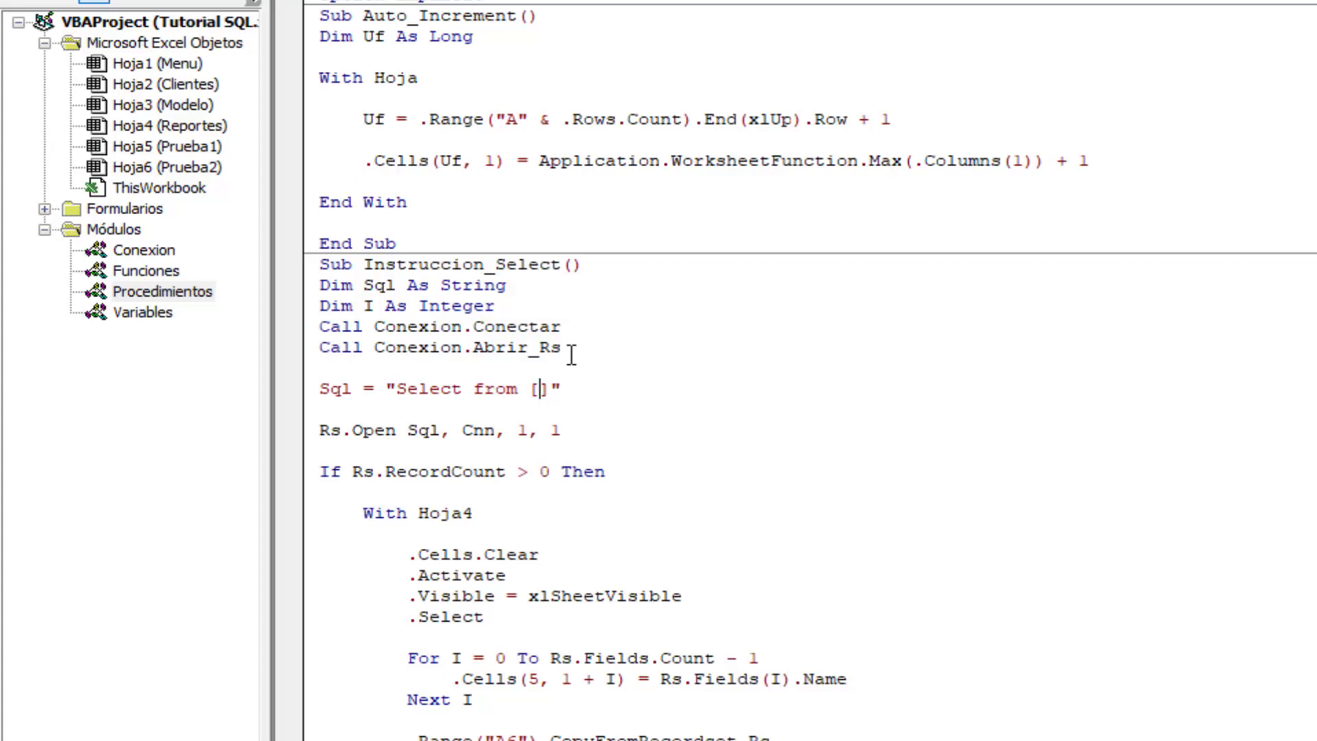
pyautogui.write('prueba')
pyautogui.write('1$]')
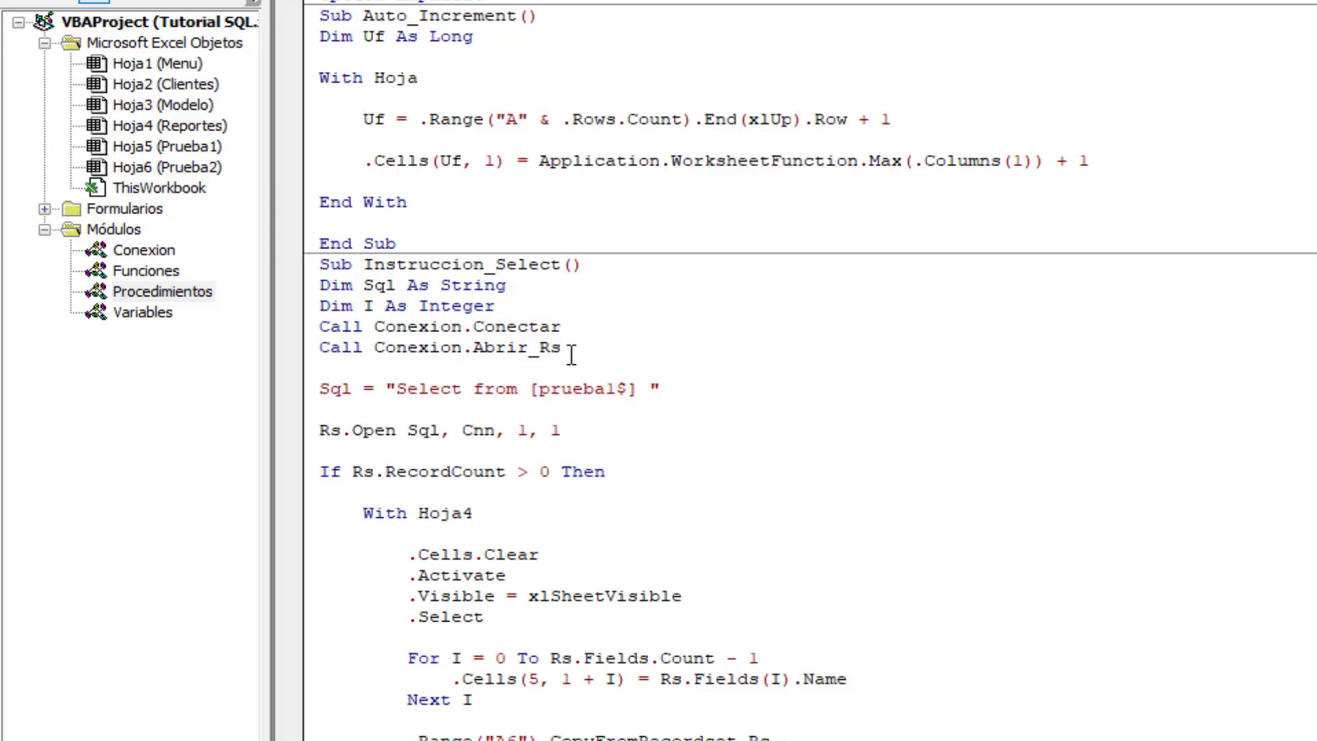
pyautogui.write(' a')
pyautogui.hotkey('ctrl', 'Left')
pyautogui.hotkey('ctrl', 'Left')
pyautogui.press('Left')
pyautogui.write('a.')
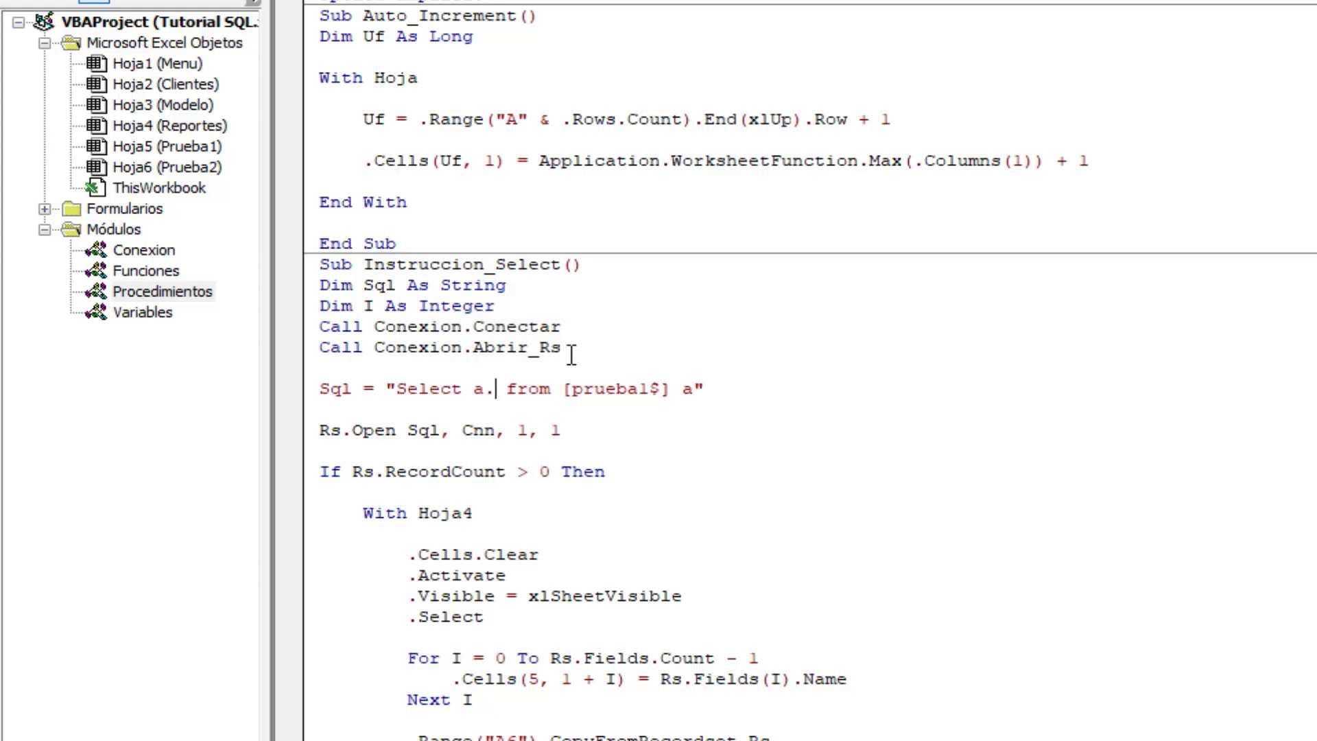
pyautogui.write('nombre')
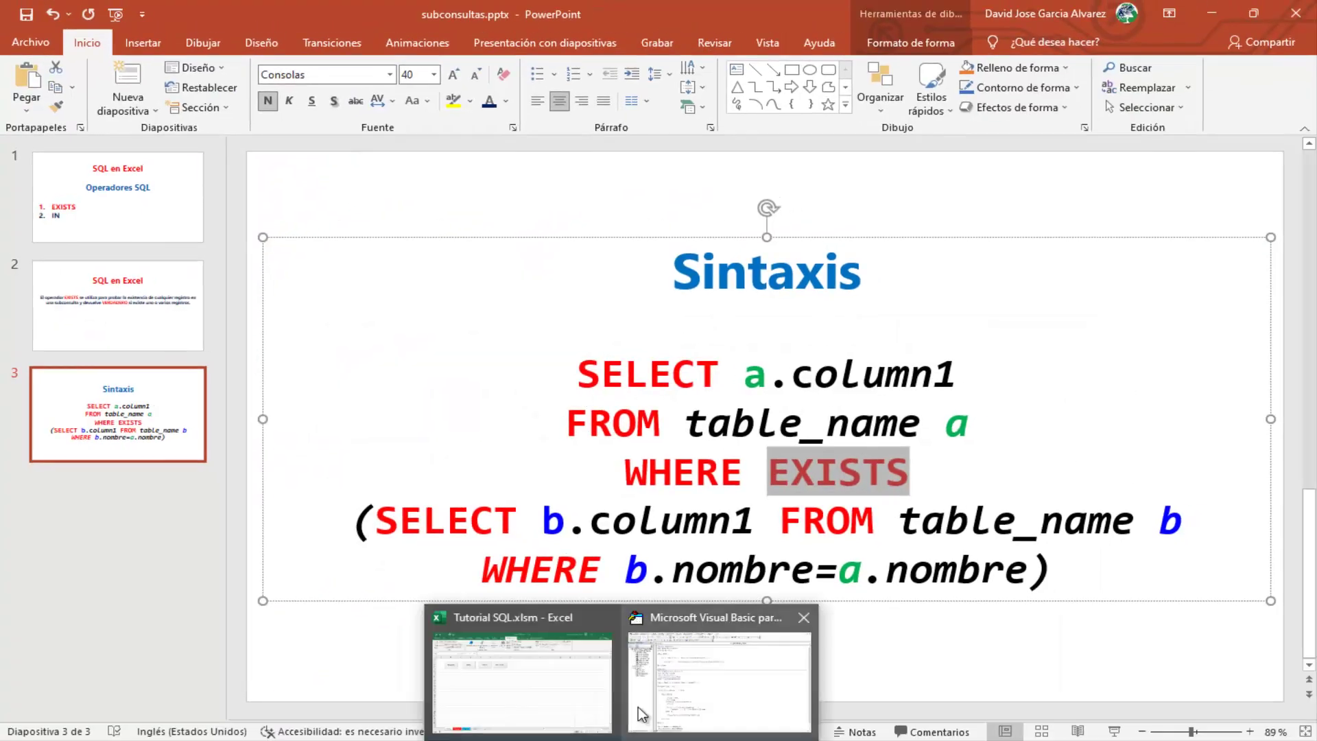
# - Check the nombre column on the Prueba1 sheet, then reopen the Visual Basic editor
pyautogui.click(519, 668)
pyautogui.click(194, 709)
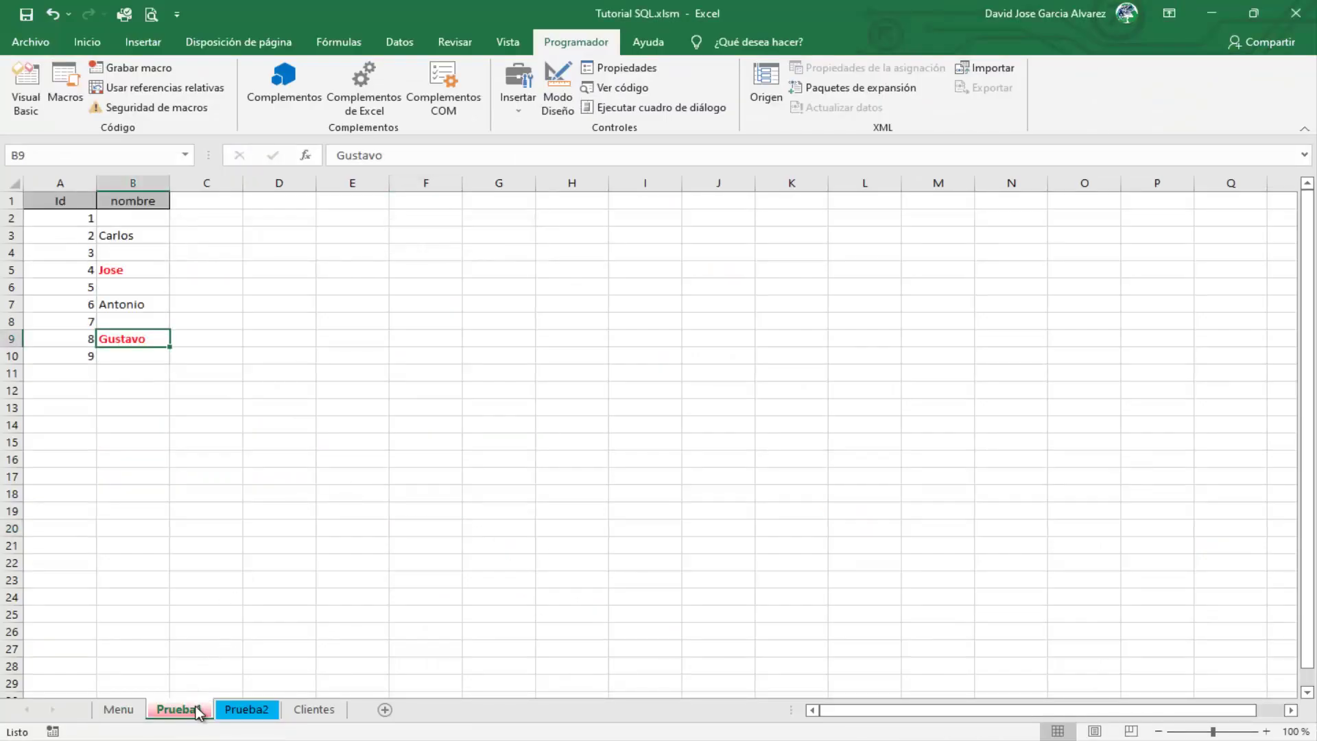
pyautogui.click(137, 200)
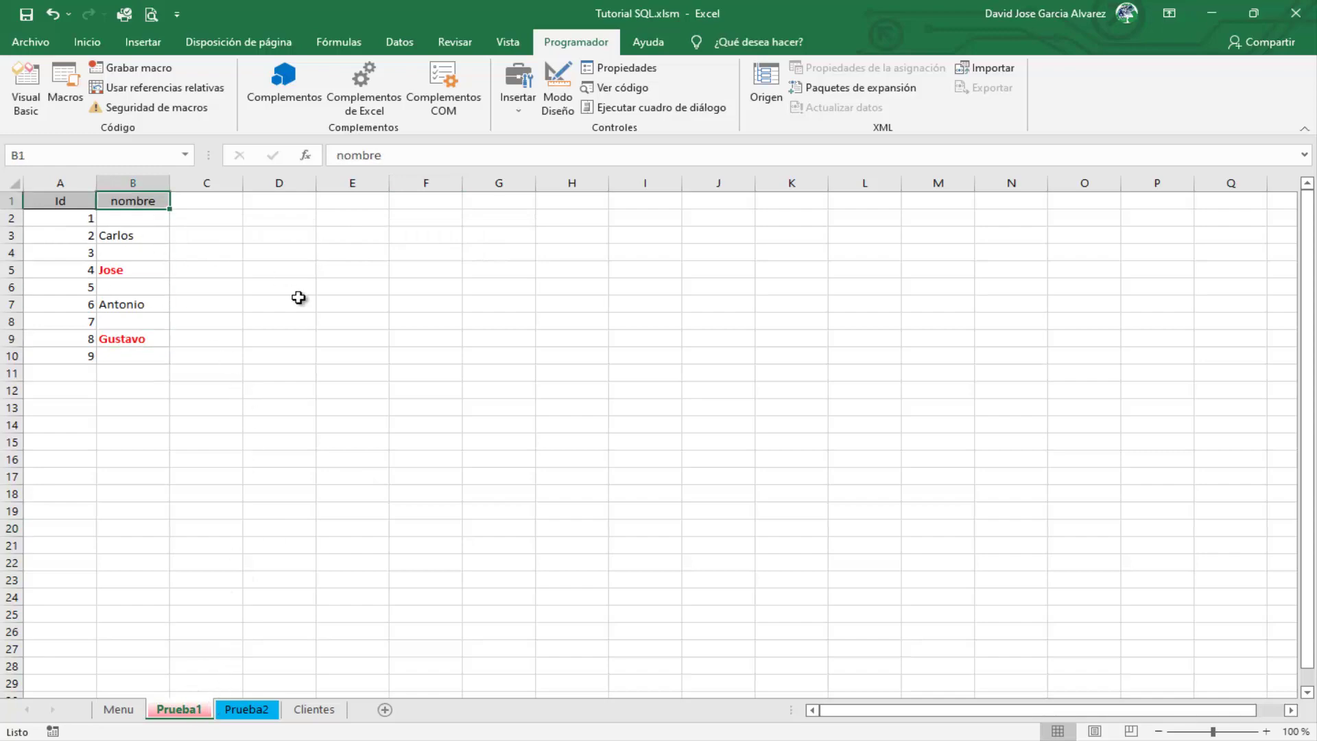
pyautogui.click(299, 300)
pyautogui.click(25, 86)
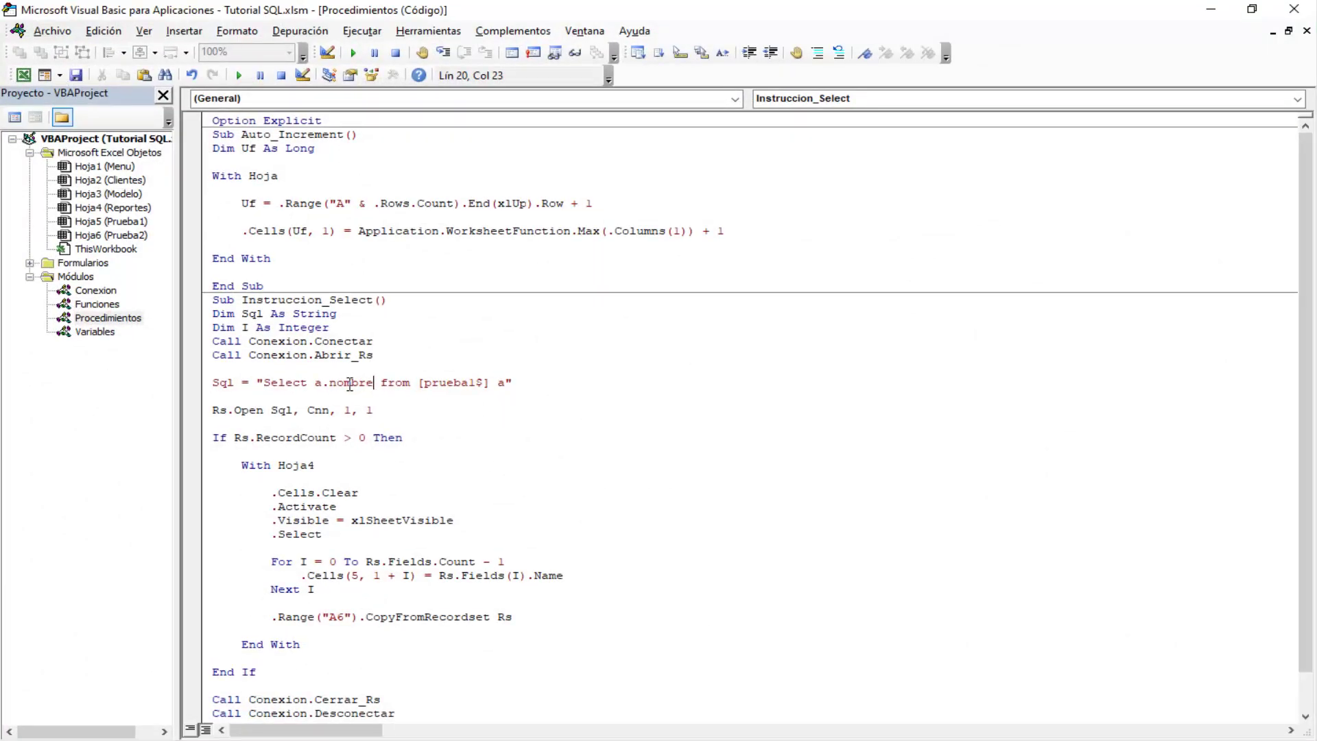
# - Append where EXISTS" & _ after "[prueba1$] a" to continue the Sql string
pyautogui.doubleClick(350, 383)
pyautogui.click(374, 384)
pyautogui.click(494, 383)
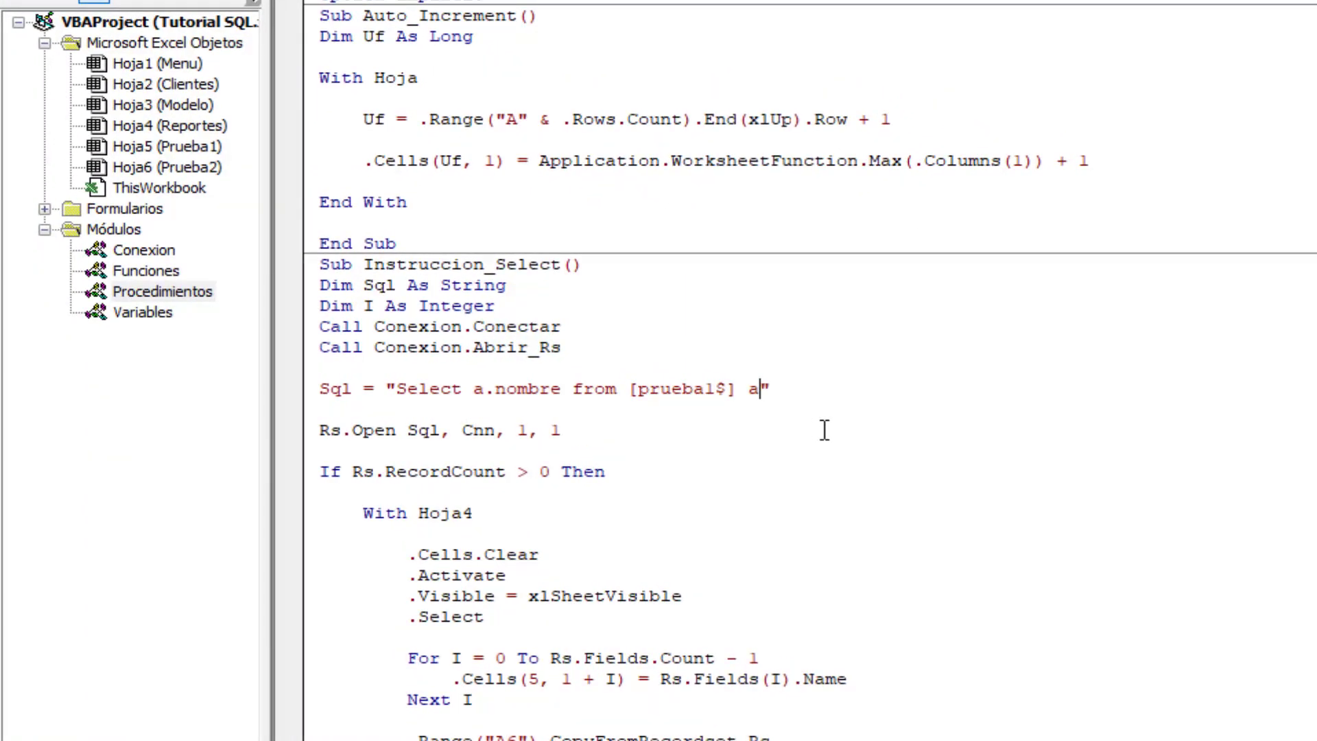
pyautogui.write('wher')
pyautogui.write('e ')
pyautogui.write('EXIS')
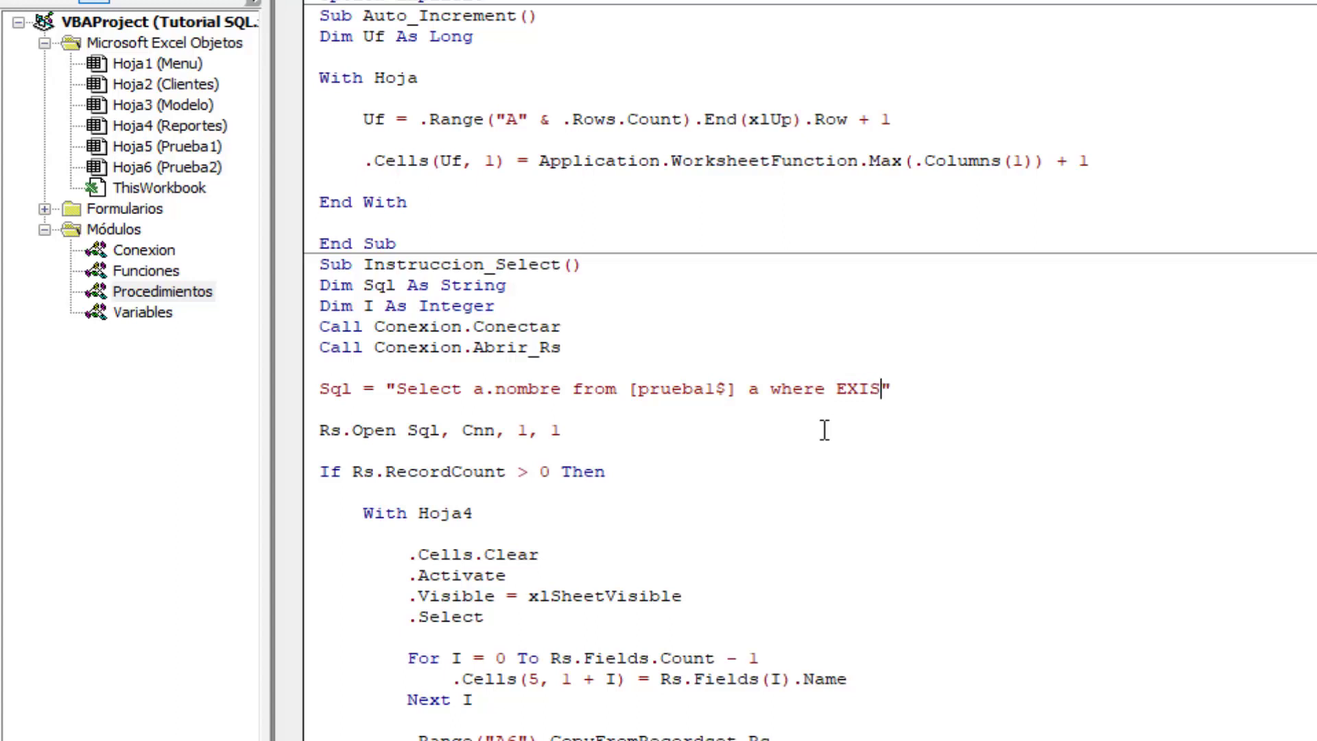
pyautogui.write('TS" ')
pyautogui.write('& _')
# - On a continuation line, add the subquery "(Select b.nombre From [Prueba2$] b"
pyautogui.press('Return')
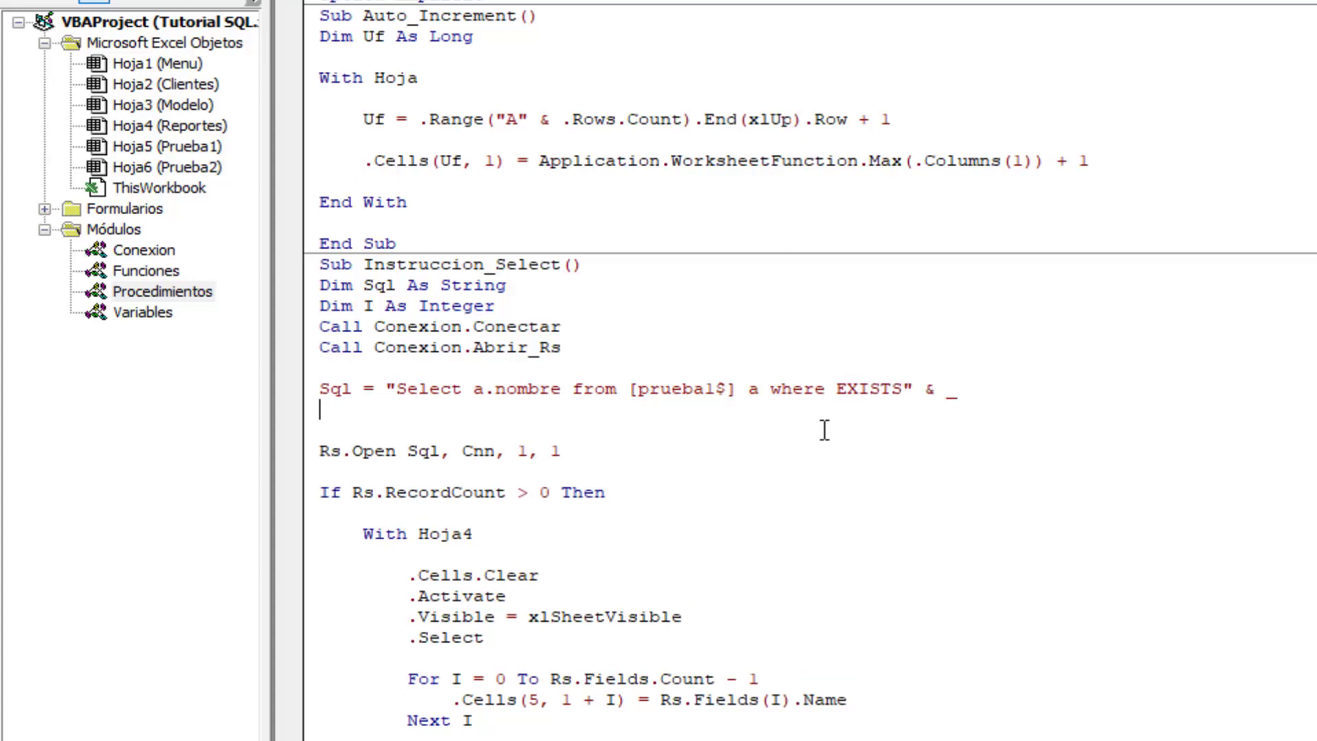
pyautogui.write('"(')
pyautogui.write('S')
pyautogui.write('elect')
pyautogui.write(' From  ')
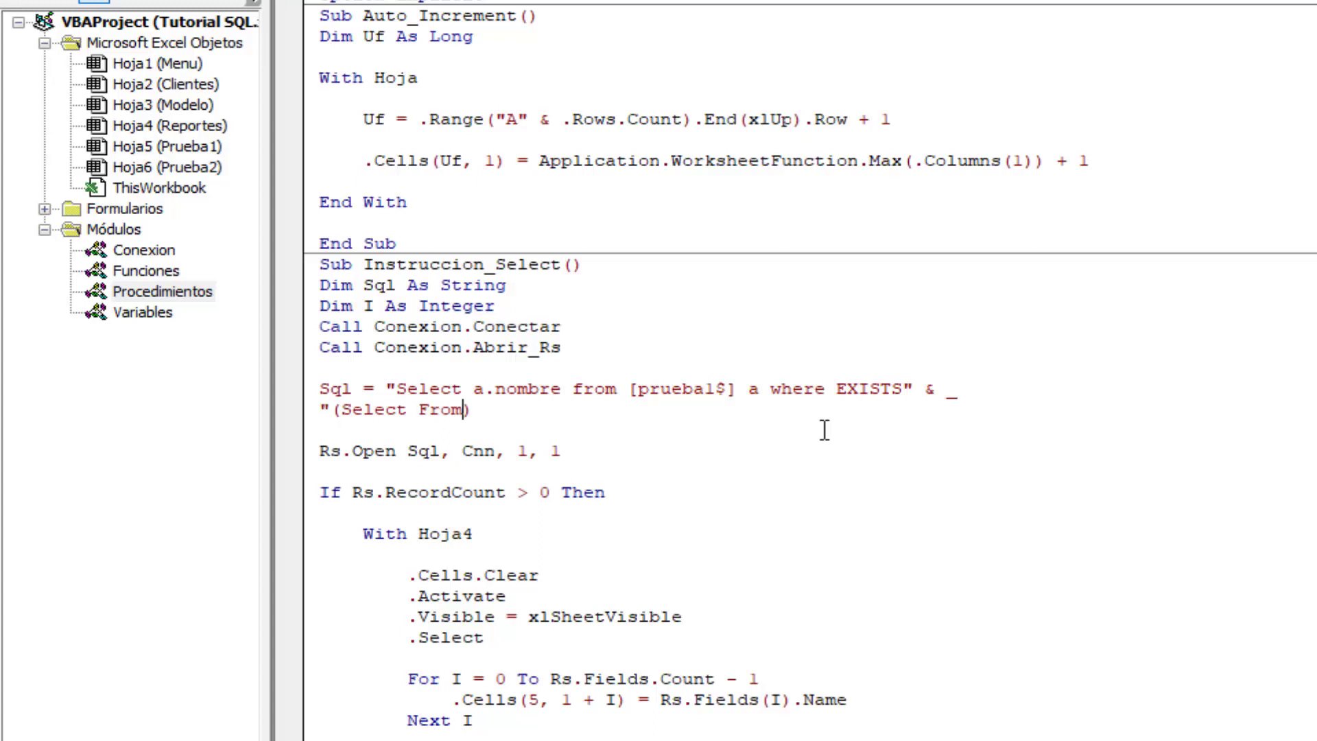
pyautogui.write('[]')
pyautogui.press('Left')
pyautogui.write('Prueba')
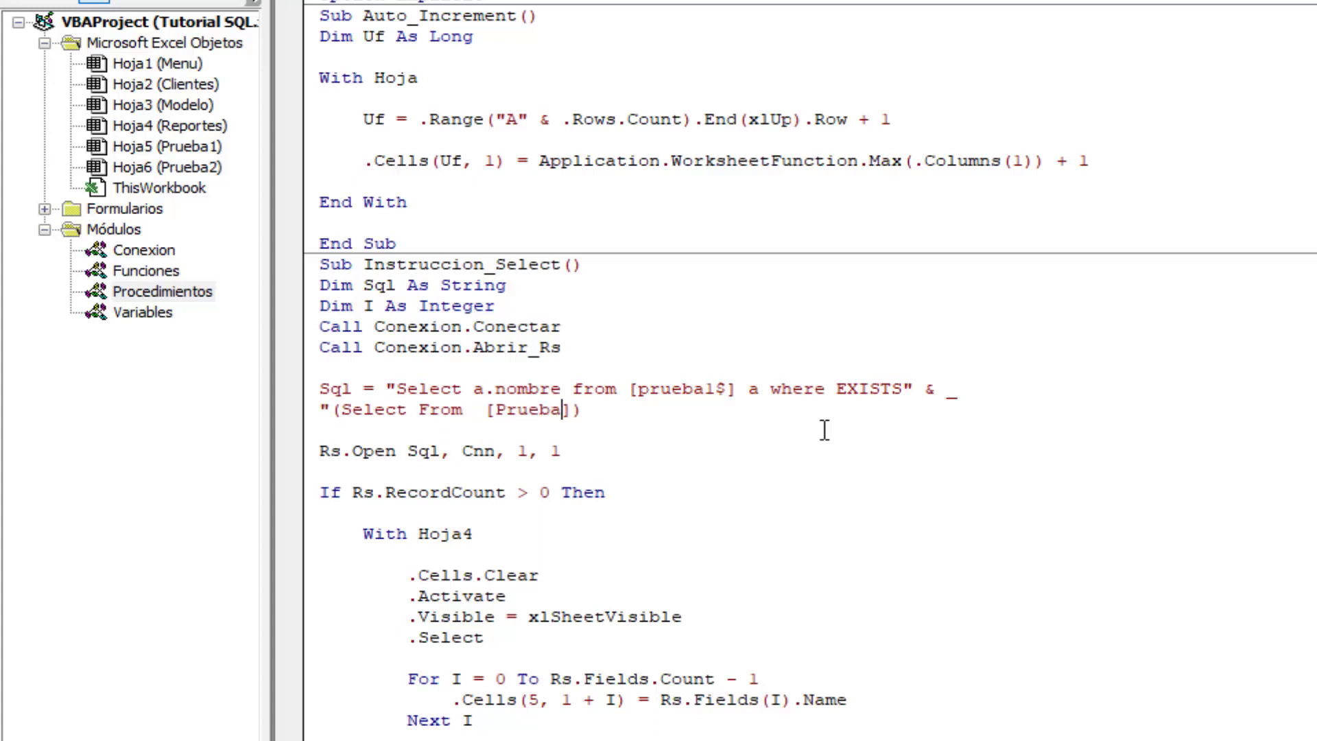
pyautogui.write('2')
pyautogui.write('$')
pyautogui.press('Right')
pyautogui.write('b')
pyautogui.press('Left')
pyautogui.press('Left')
pyautogui.press('Left')
pyautogui.press('Right')
pyautogui.press('Right')
pyautogui.press('Right')
pyautogui.press('BackSpace')
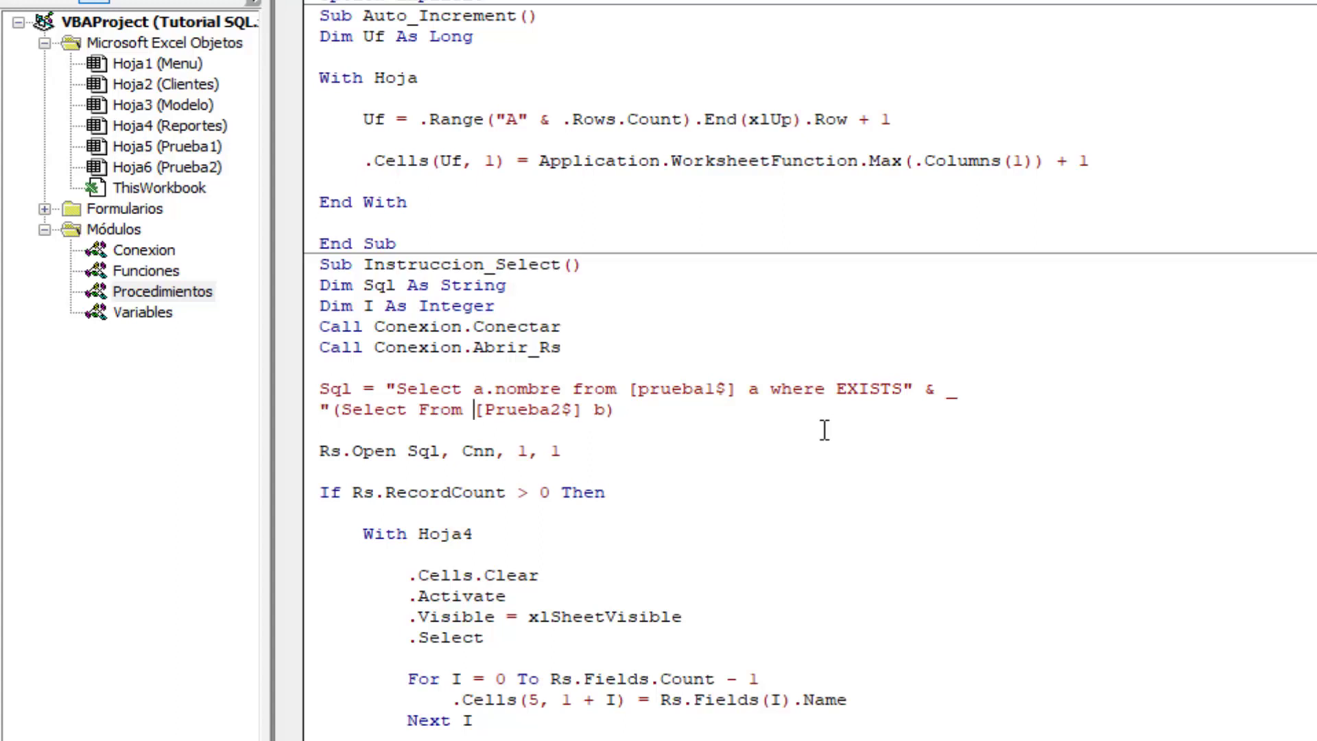
pyautogui.press('Left')
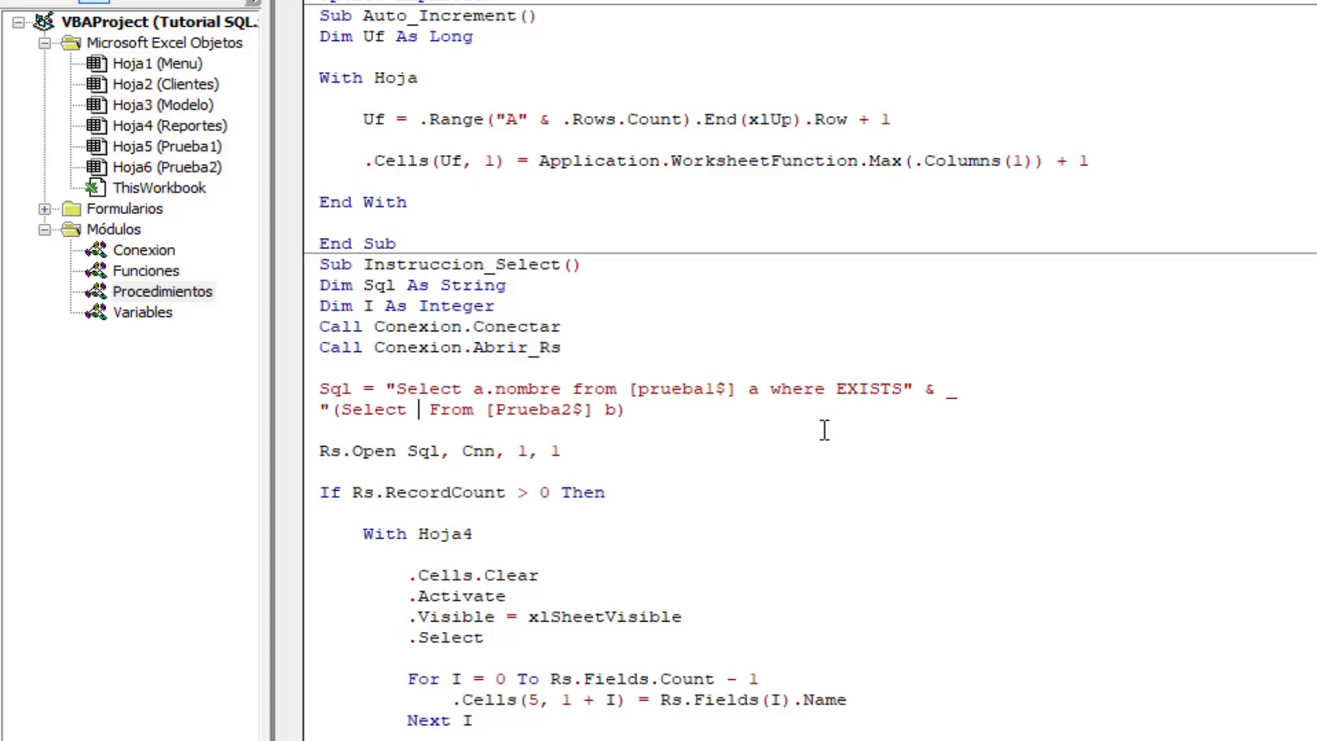
pyautogui.write('b.')
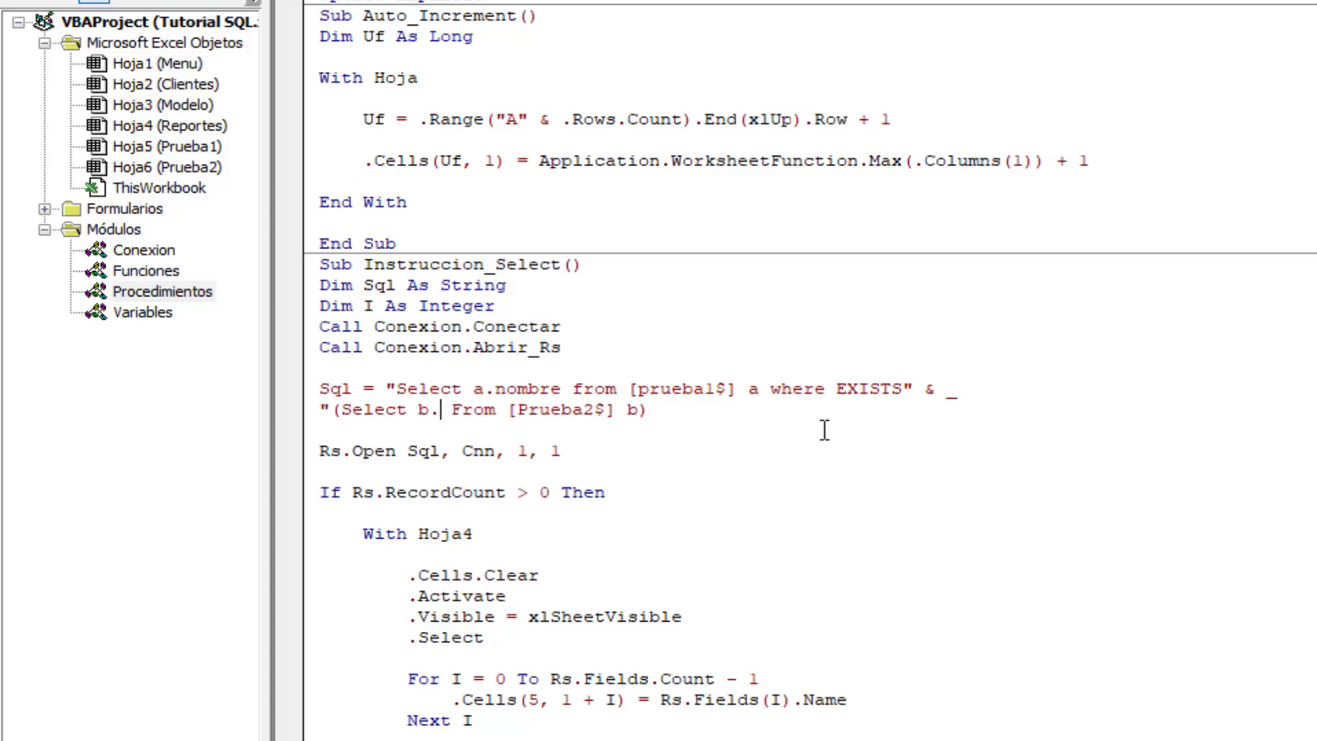
pyautogui.write('nombre')
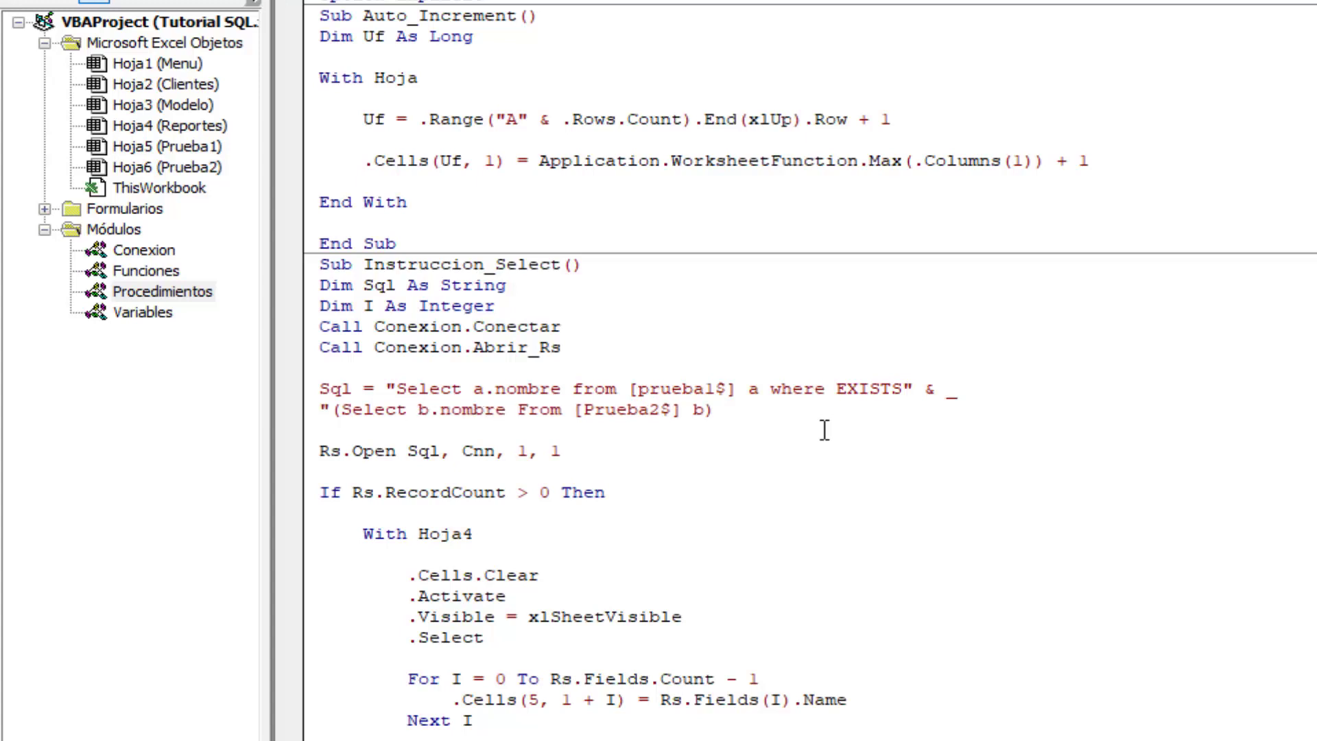
# - Add the condition WHERE a.nombre=b.nombre to the subquery
pyautogui.press('Up')
pyautogui.press('Right')
pyautogui.press('Right')
pyautogui.press('Right')
pyautogui.write('whe')
pyautogui.press('BackSpace')
pyautogui.press('BackSpace')
pyautogui.press('BackSpace')
pyautogui.write('W')
pyautogui.write('HERE ')
pyautogui.write('a.nombr')
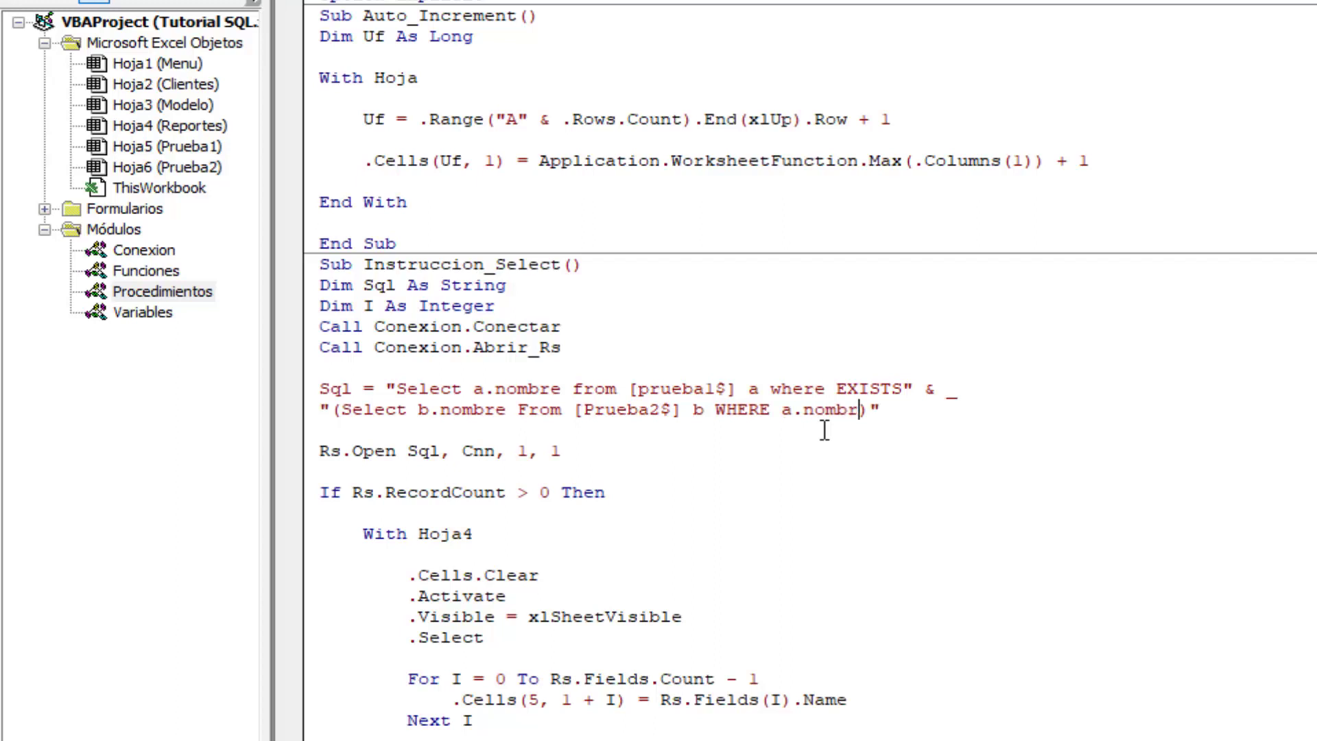
pyautogui.write('e=b.')
pyautogui.write('nombre')
# - Review the finished a.nombre=b.nombre condition and the EXISTS keyword in the query
pyautogui.click(825, 430)
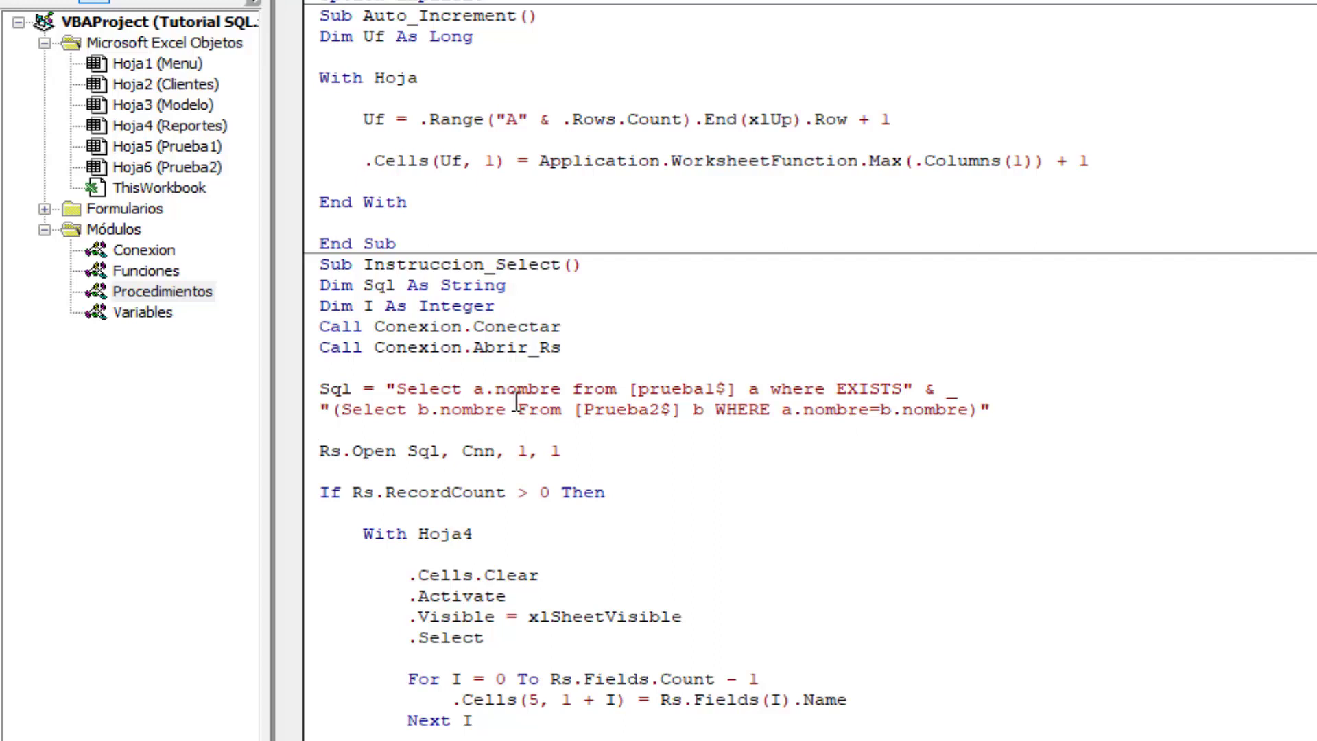
pyautogui.click(869, 389)
pyautogui.click(865, 388)
pyautogui.click(983, 453)
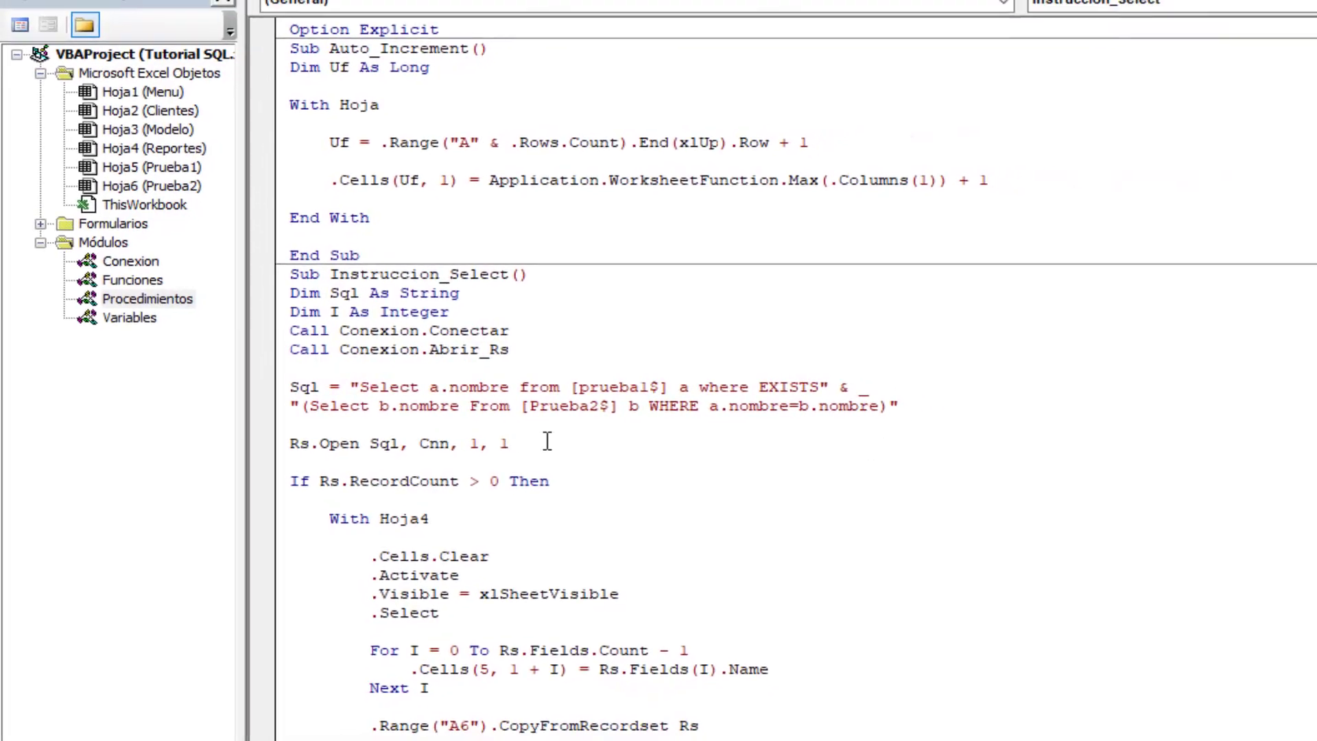
# - Point out the With Hoja4 output block, then minimize the VBA editor to return to Excel
pyautogui.click(347, 524)
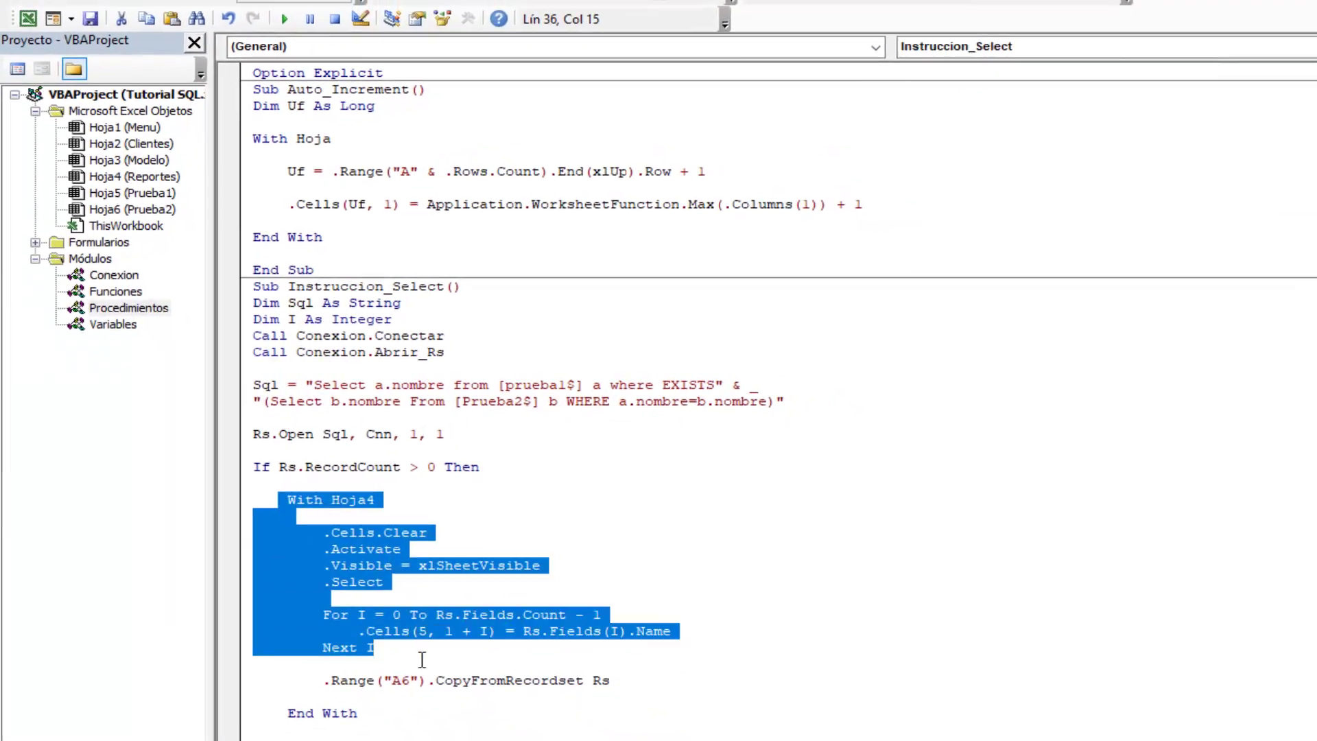
pyautogui.moveTo(313, 507); pyautogui.dragTo(384, 727)
pyautogui.click(406, 514)
pyautogui.click(318, 486)
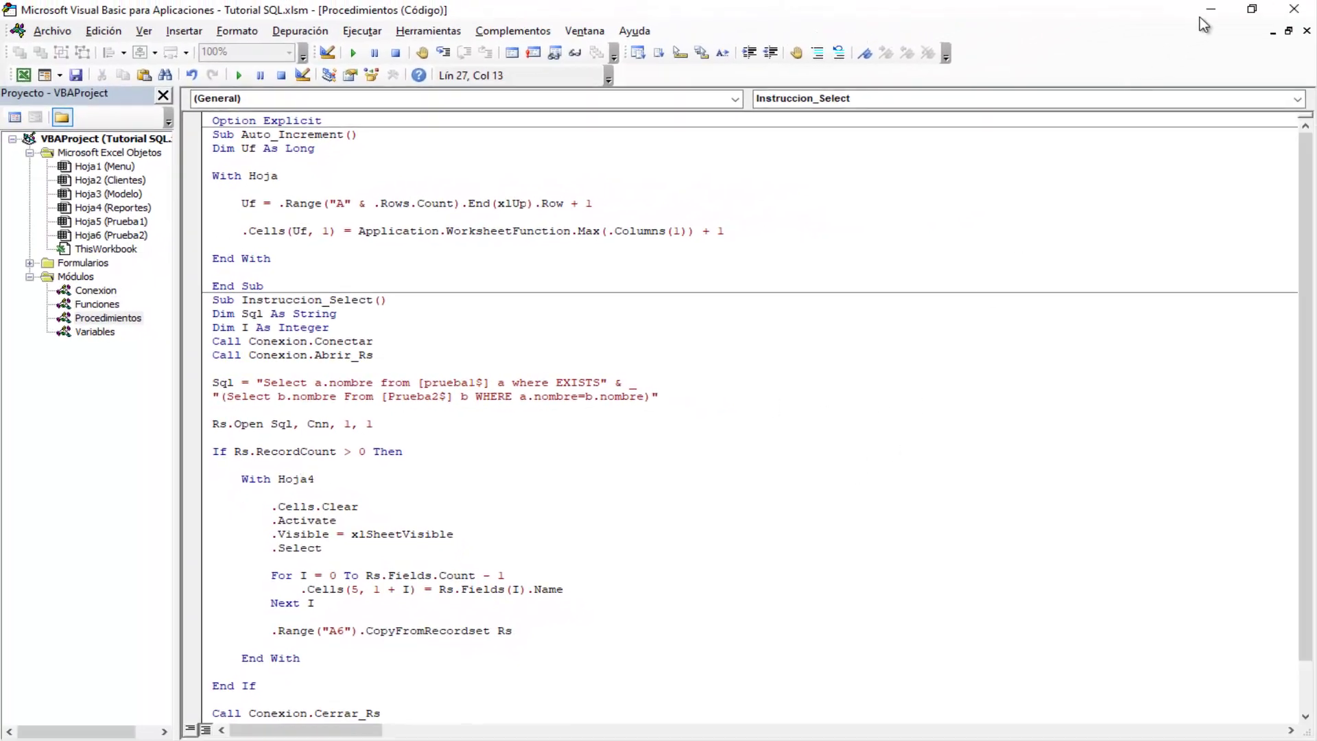
pyautogui.click(697, 410)
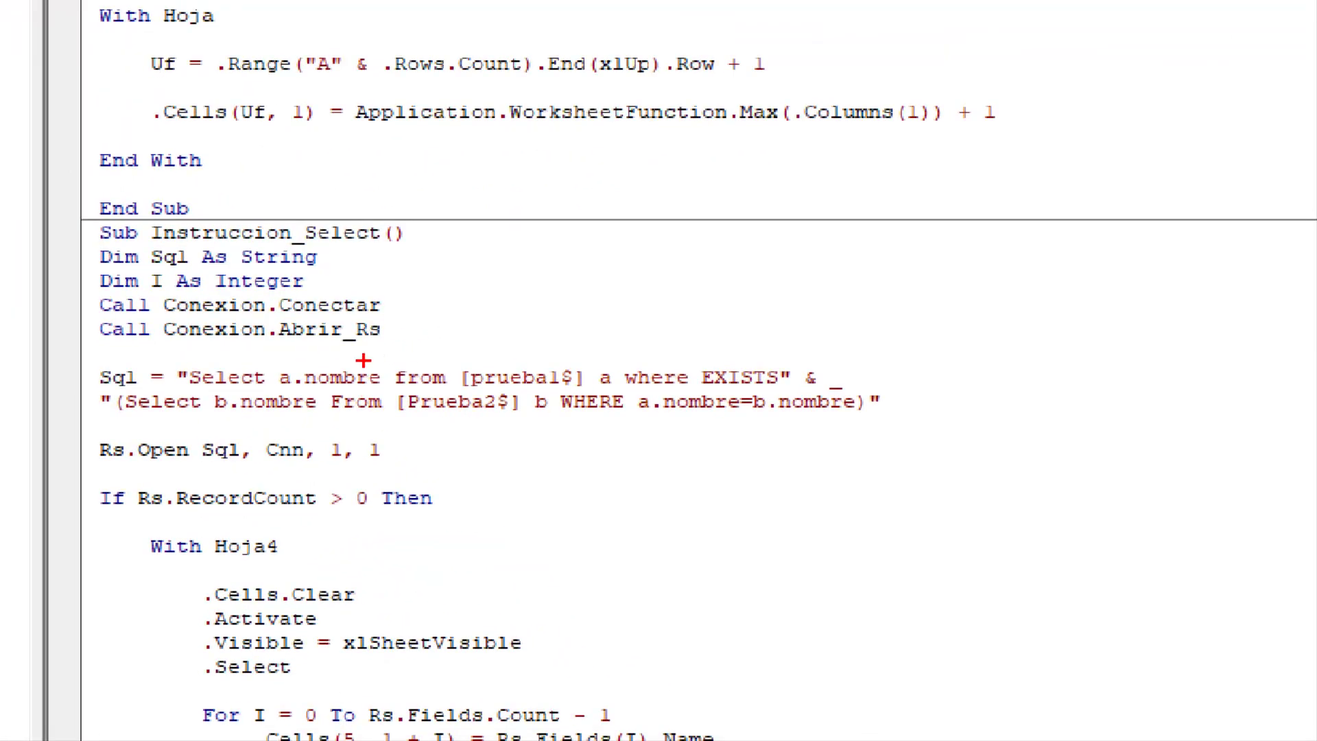
pyautogui.moveTo(366, 358); pyautogui.dragTo(453, 316)
pyautogui.moveTo(761, 370); pyautogui.dragTo(860, 313)
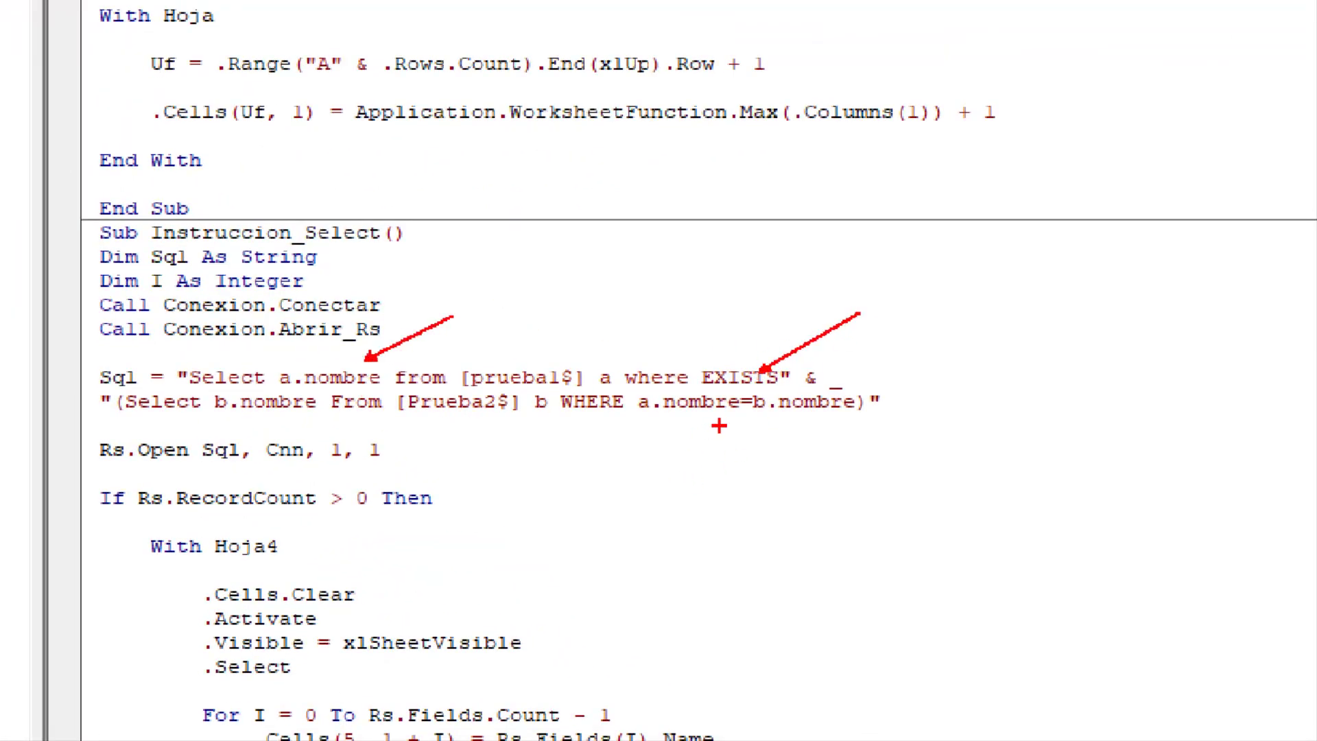
pyautogui.moveTo(719, 424); pyautogui.dragTo(753, 513)
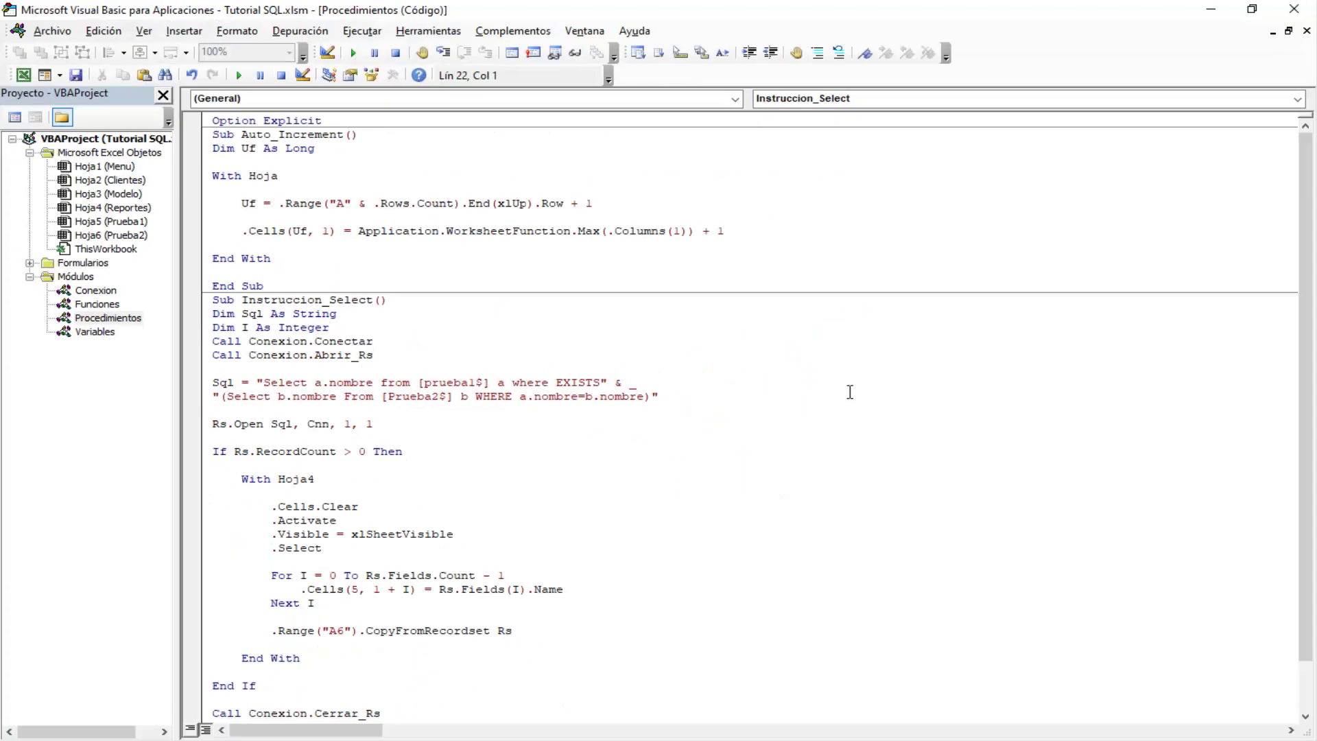
pyautogui.click(1210, 9)
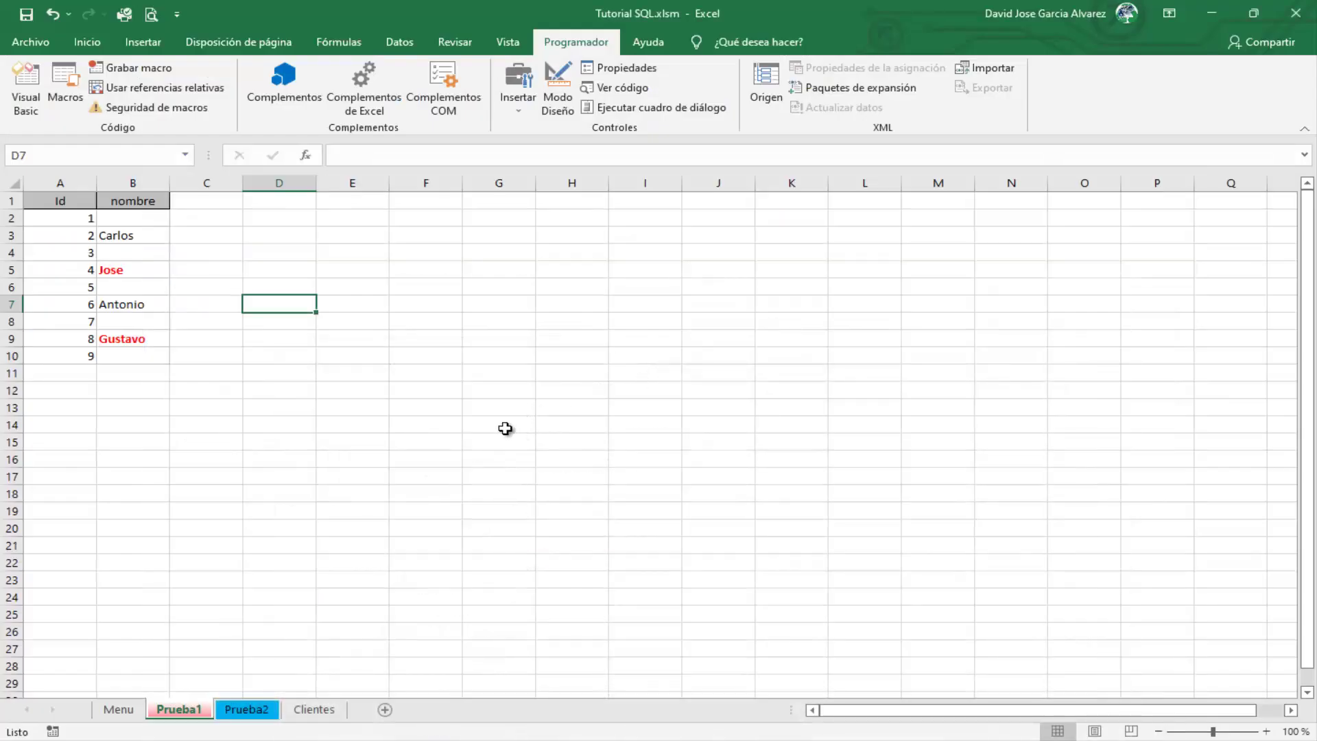
# - Check Jose (B5) and Gustavo (B9) with their Ids on Prueba1, then view Prueba2
pyautogui.click(89, 272)
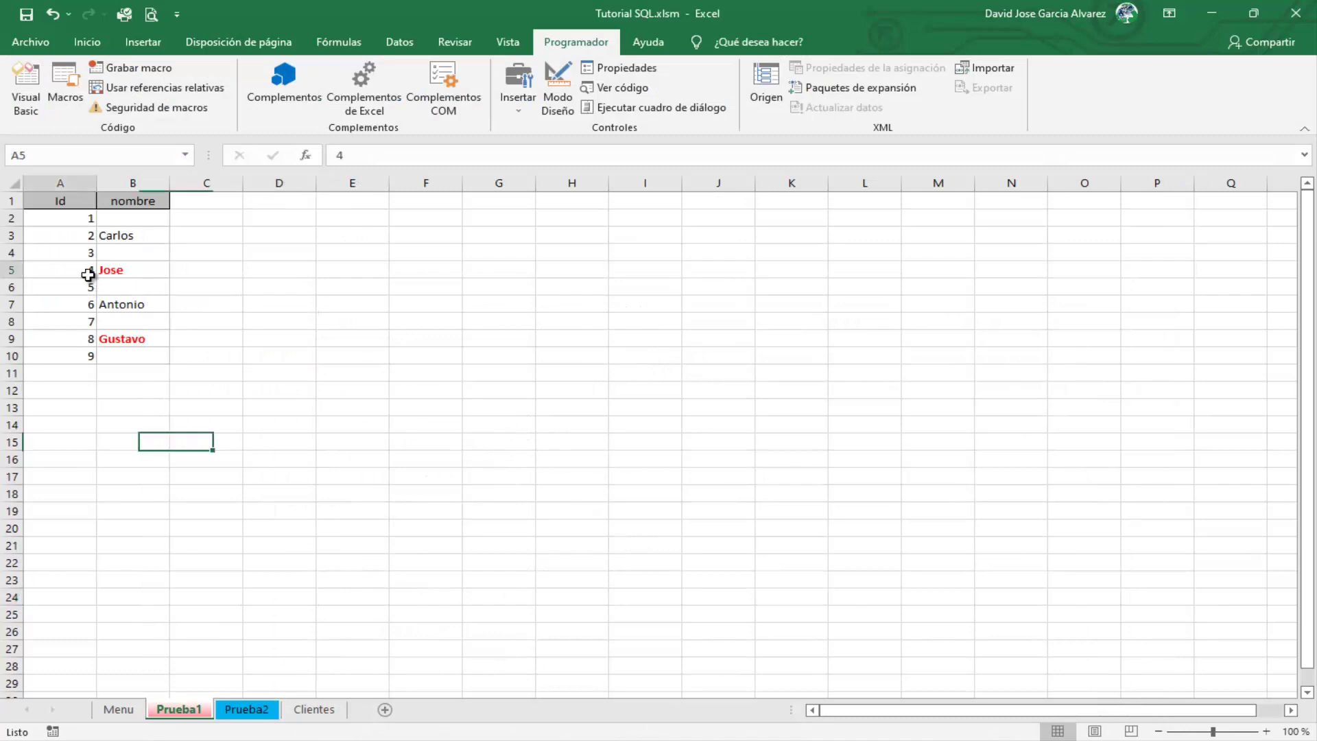
pyautogui.click(127, 271)
pyautogui.click(89, 339)
pyautogui.click(113, 339)
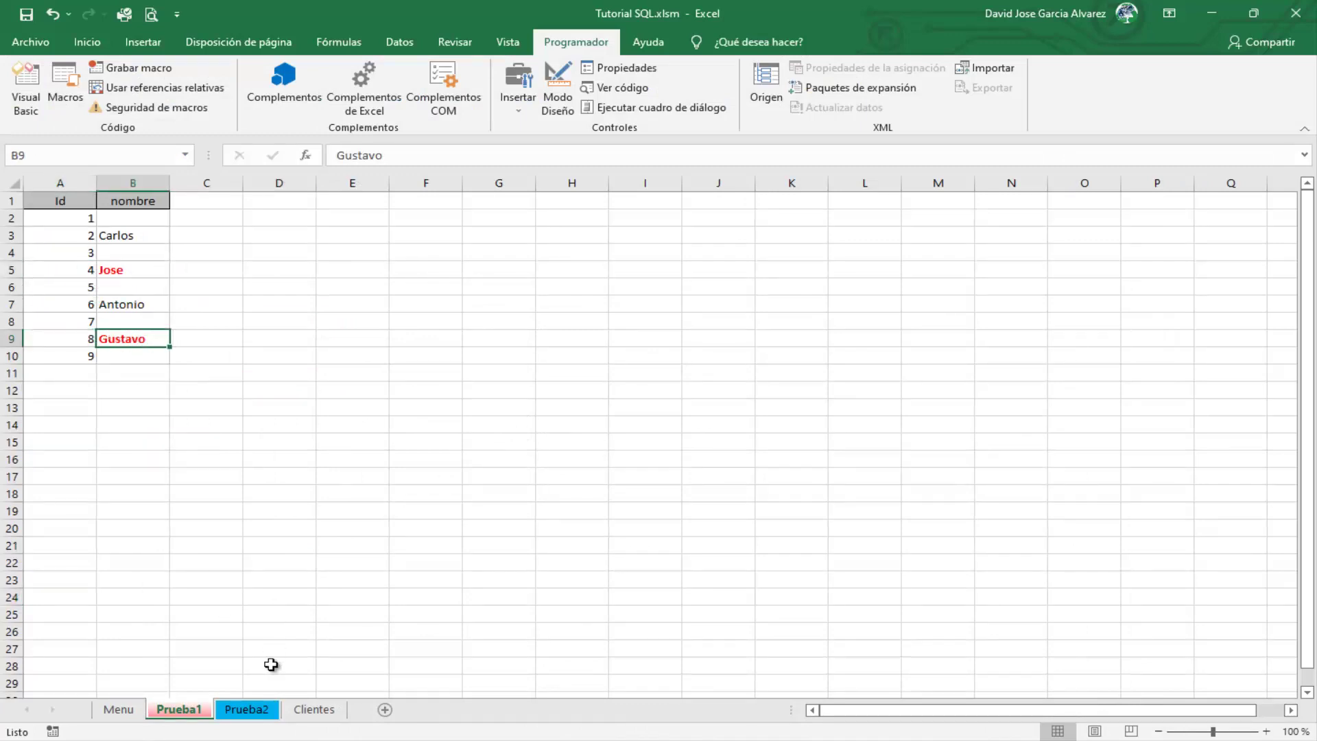
pyautogui.click(246, 709)
# - Run the Inst. Select macro from the Menu sheet to list the shared names
pyautogui.click(118, 710)
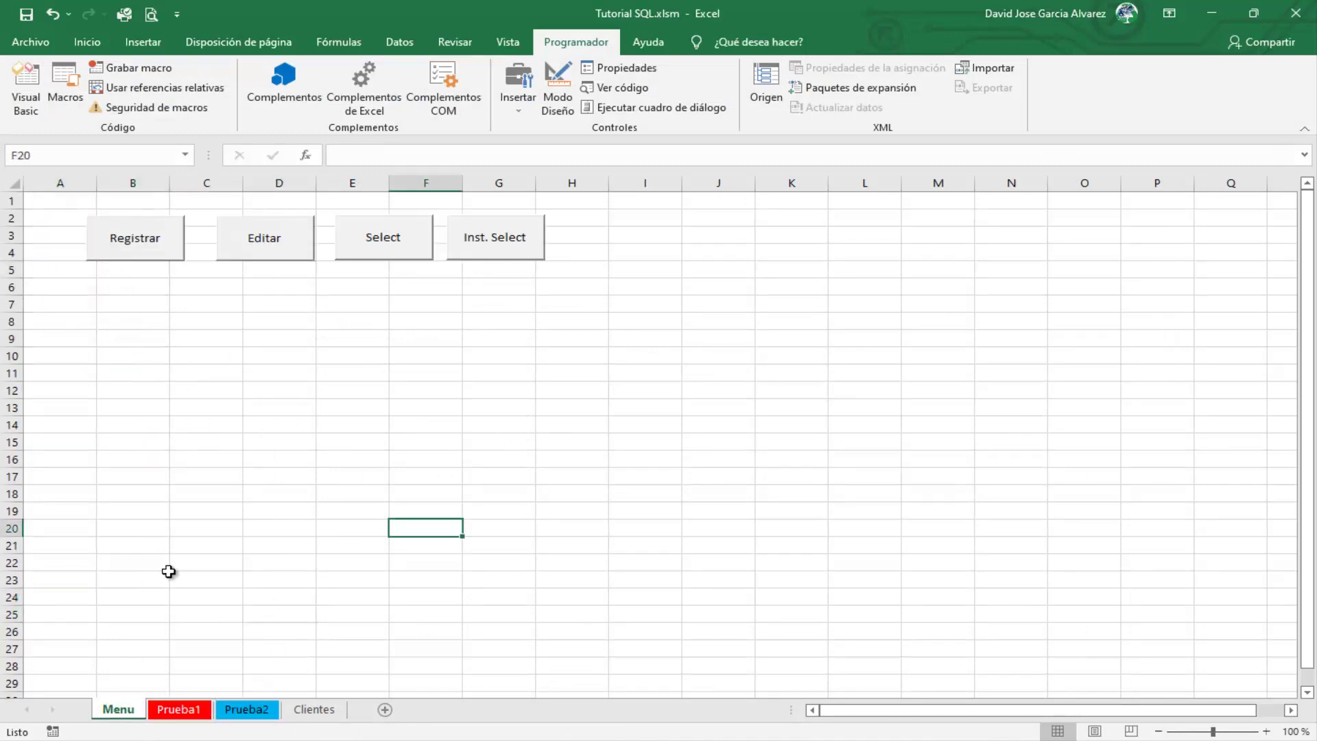
pyautogui.click(507, 239)
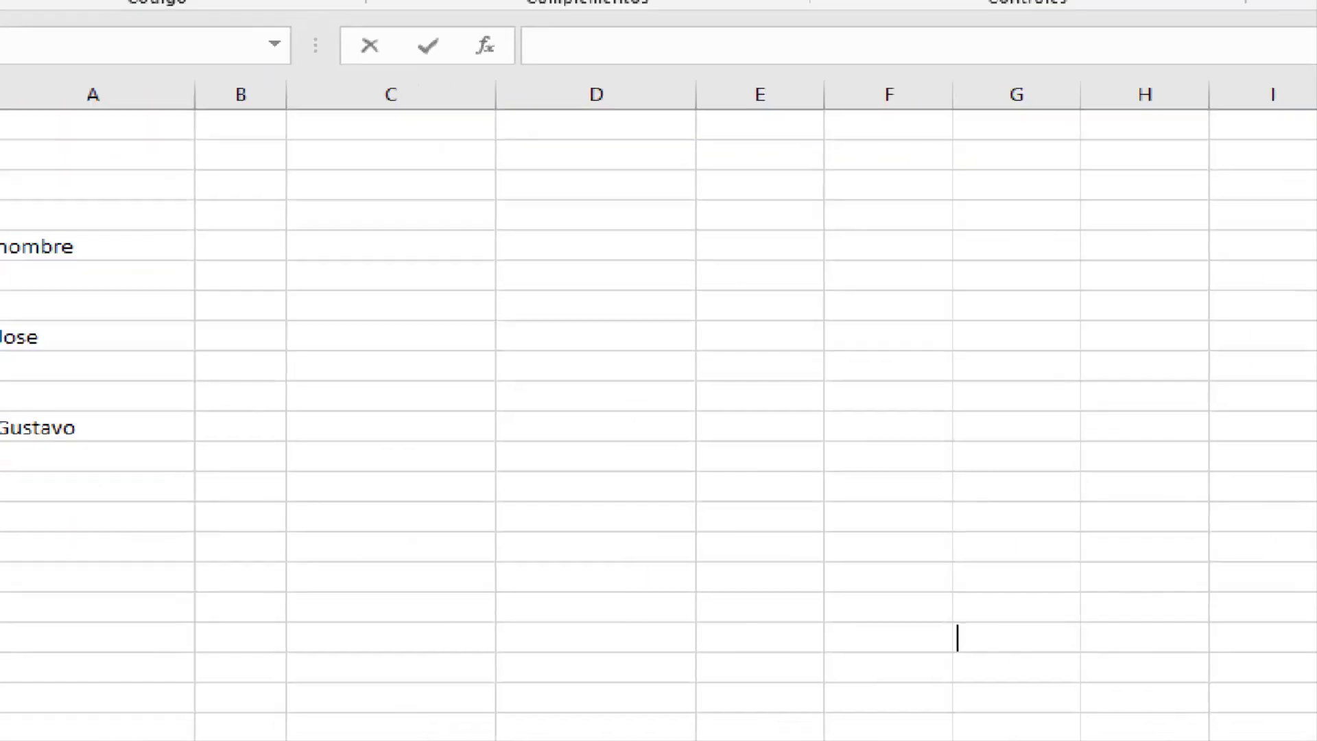
pyautogui.moveTo(257, 285); pyautogui.dragTo(146, 328)
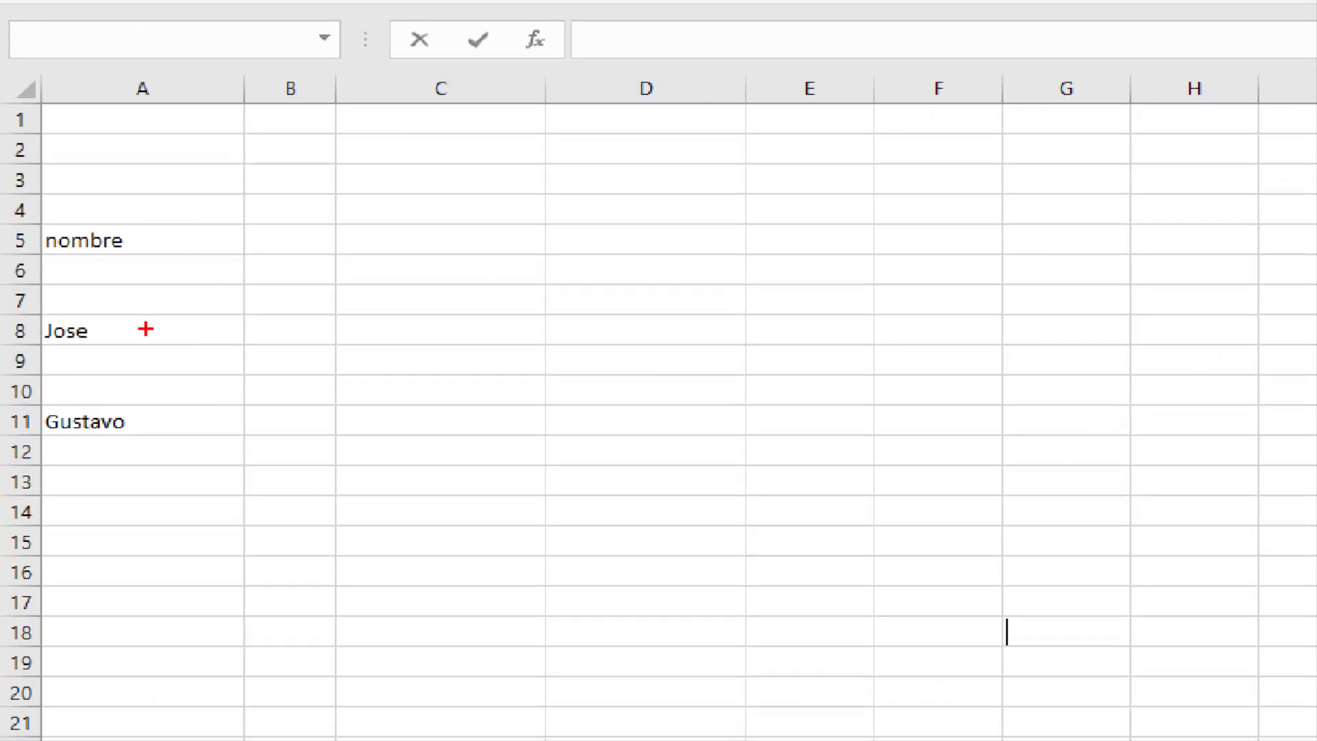
pyautogui.moveTo(265, 393); pyautogui.dragTo(168, 430)
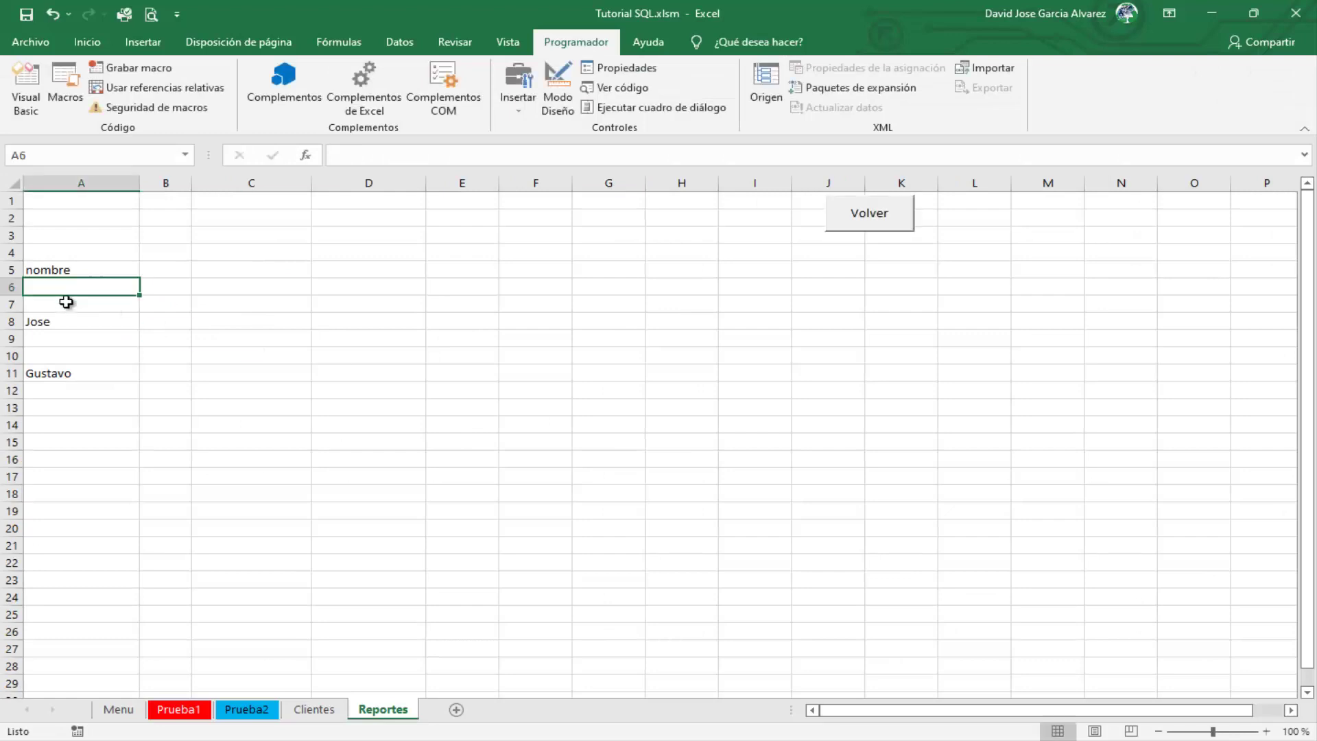
# - Compare Prueba2 (Ana, empty B3) with Prueba1 and Reportes, then return to Menu and the VBA editor
pyautogui.click(247, 709)
pyautogui.click(136, 233)
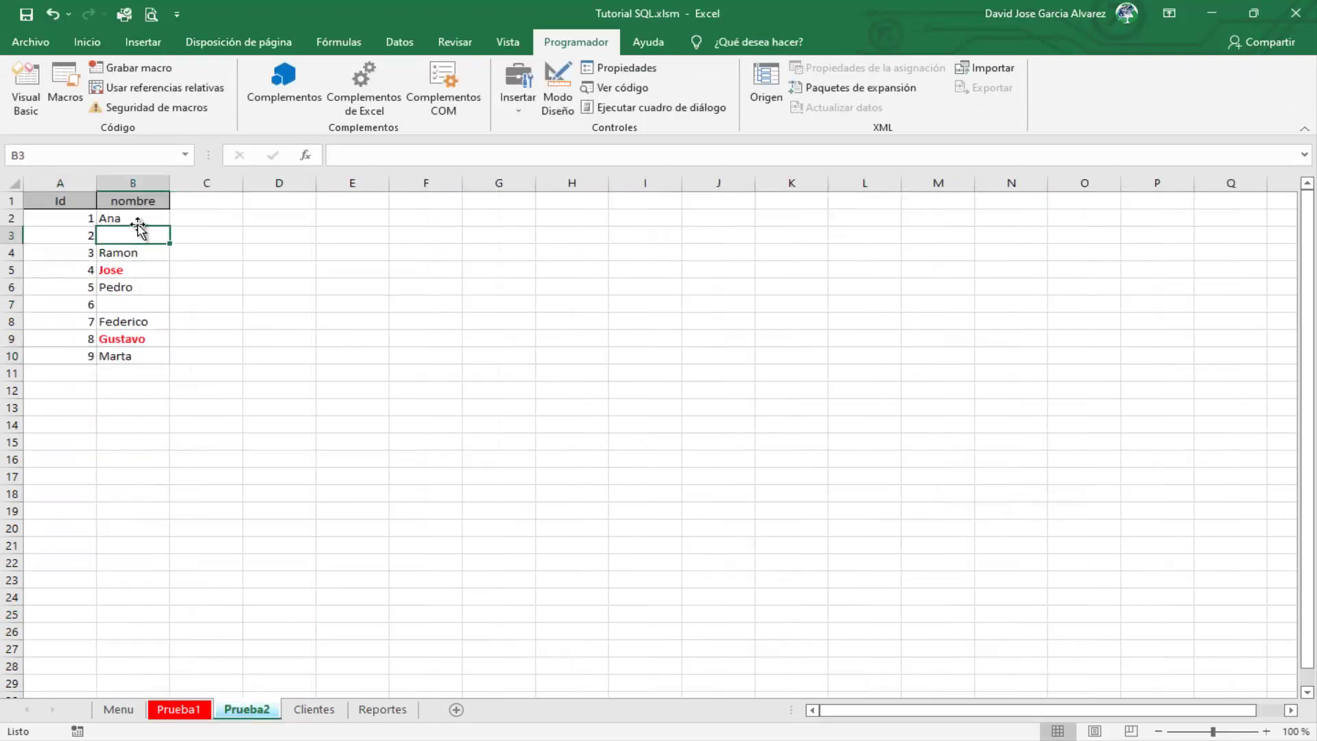
pyautogui.click(140, 222)
pyautogui.click(137, 237)
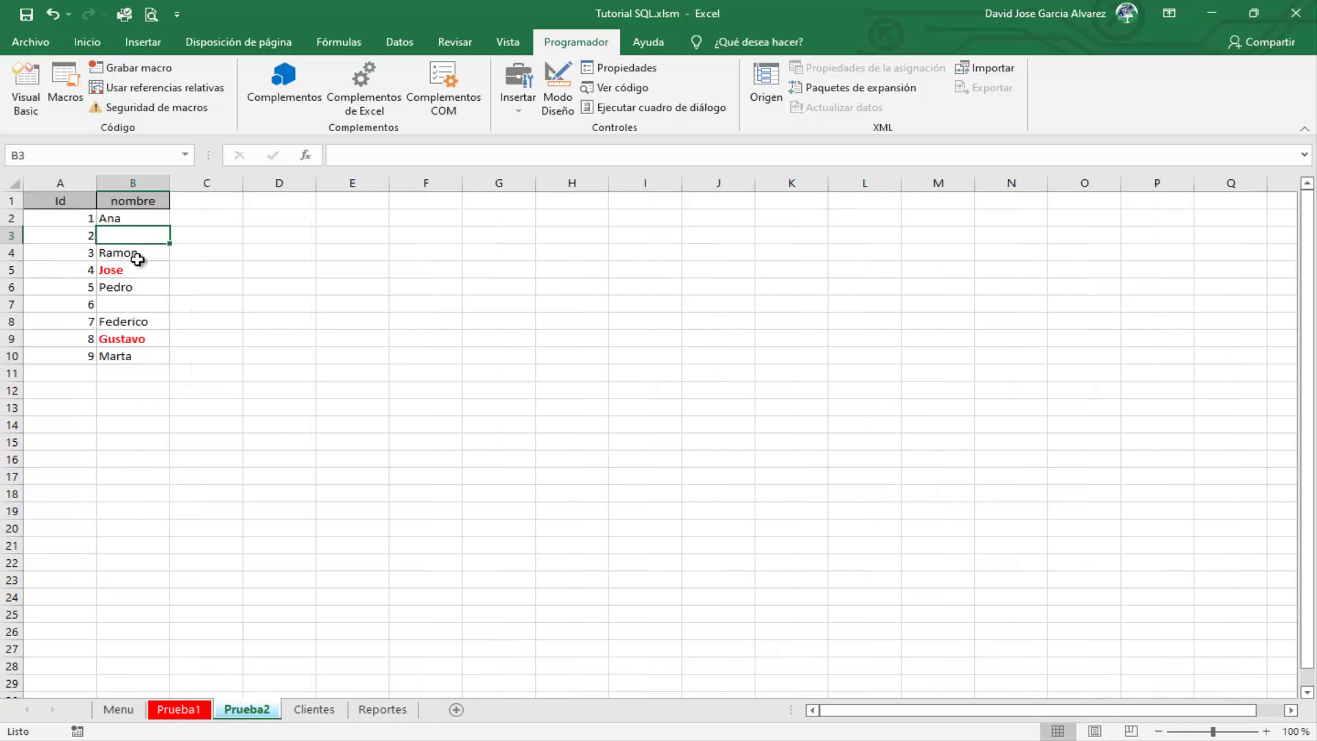
pyautogui.click(179, 709)
pyautogui.click(233, 389)
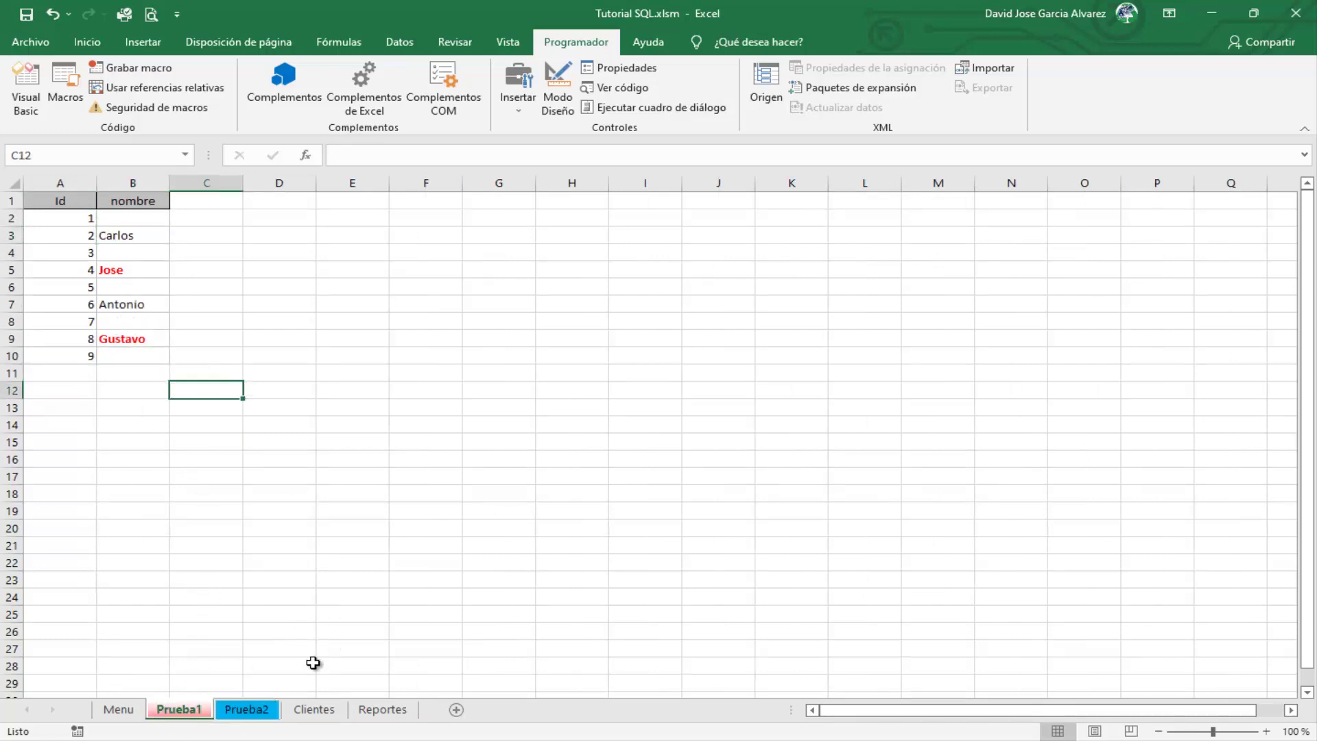
pyautogui.click(382, 709)
pyautogui.click(875, 225)
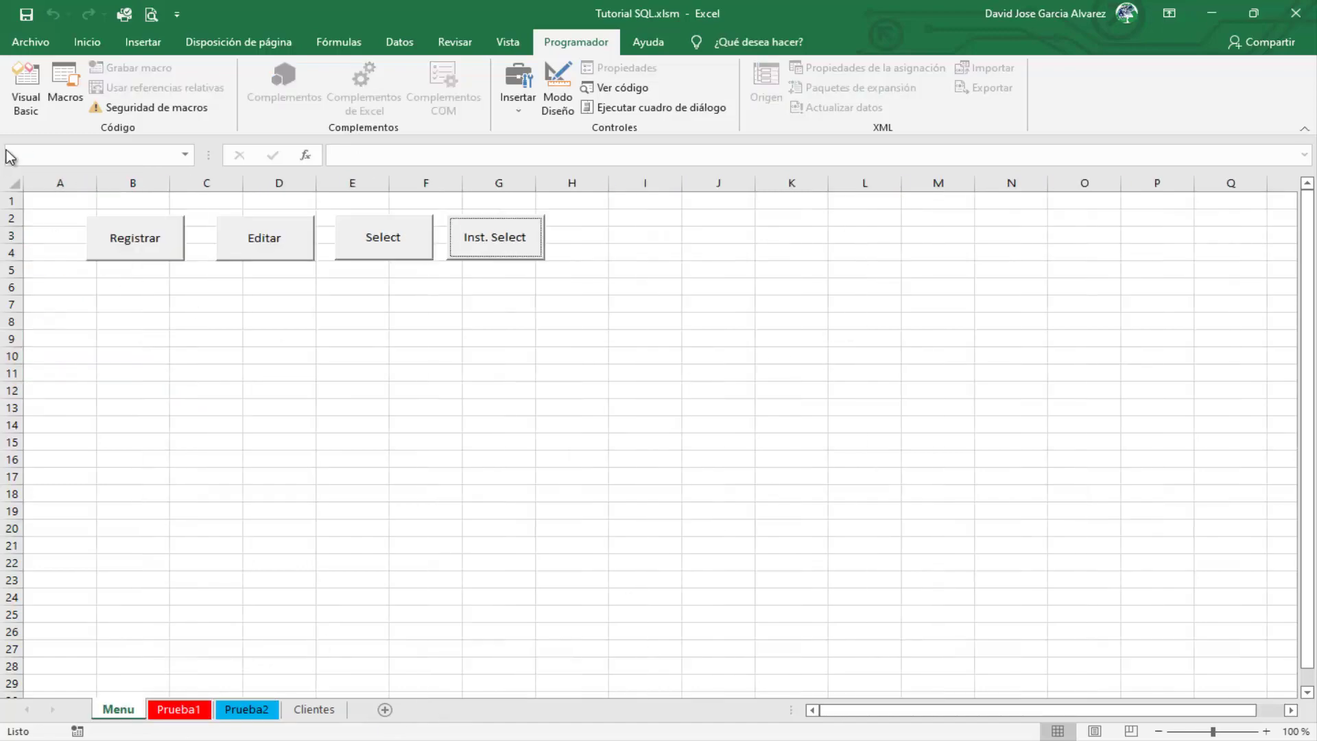
pyautogui.click(26, 89)
# - Append "and a.nombres<>''" to the subquery's WHERE clause, then return to the Menu sheet
pyautogui.click(649, 397)
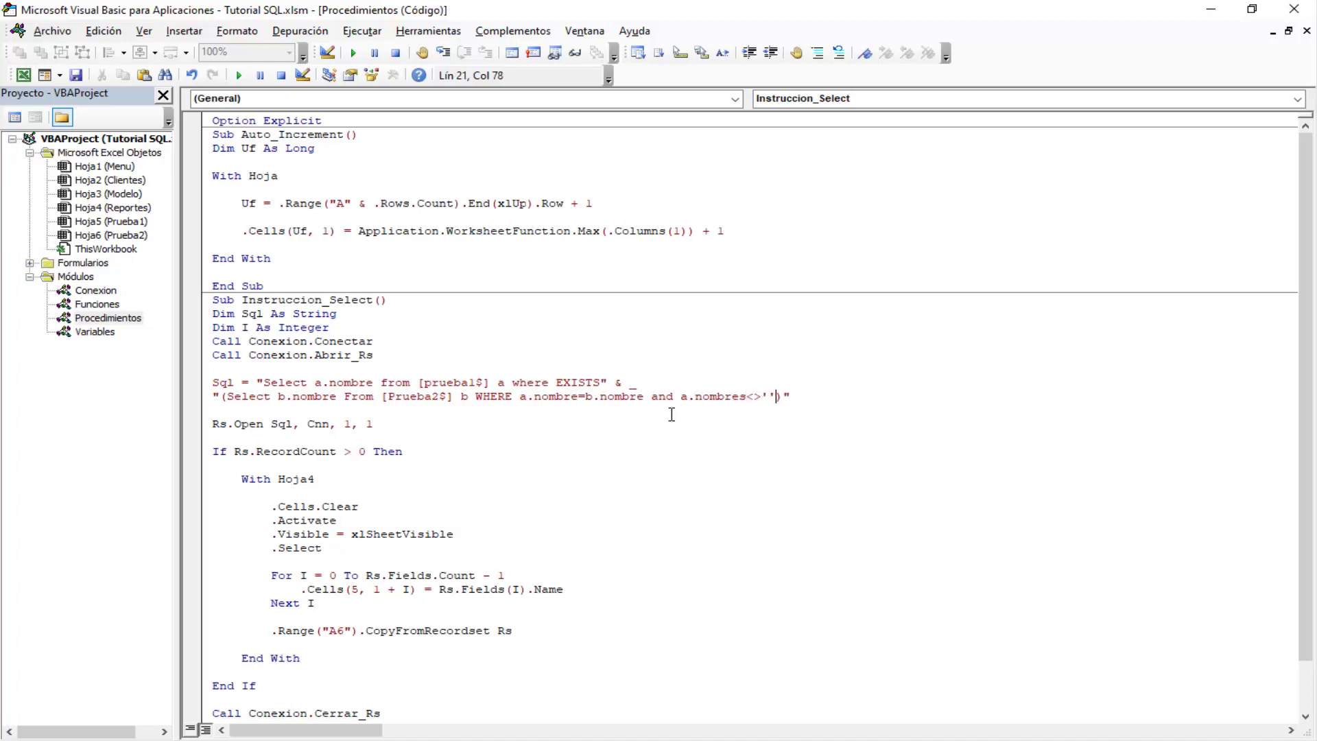
pyautogui.doubleClick(720, 397)
pyautogui.click(1210, 9)
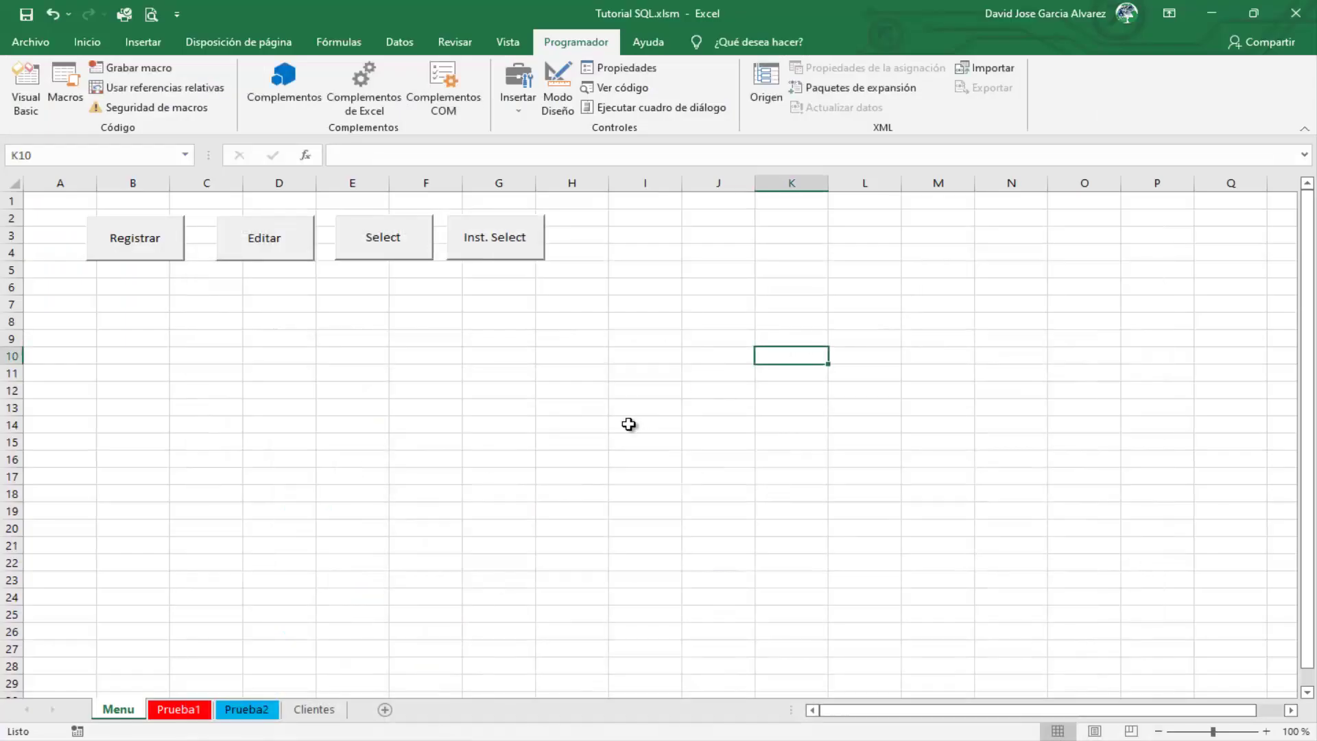
# - Run Inst. Select, debug the error, correct a.nombres to a.nombre, and reset the macro
pyautogui.click(598, 408)
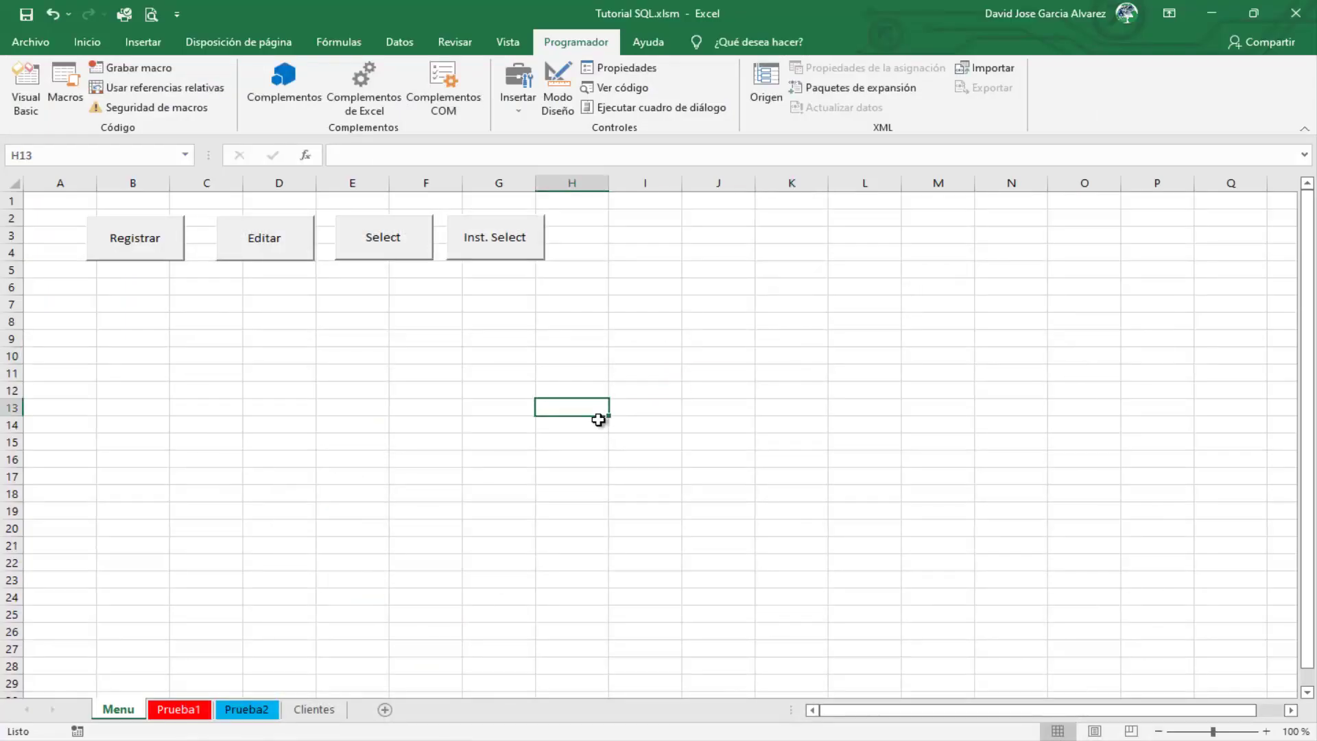
pyautogui.click(498, 249)
pyautogui.click(687, 347)
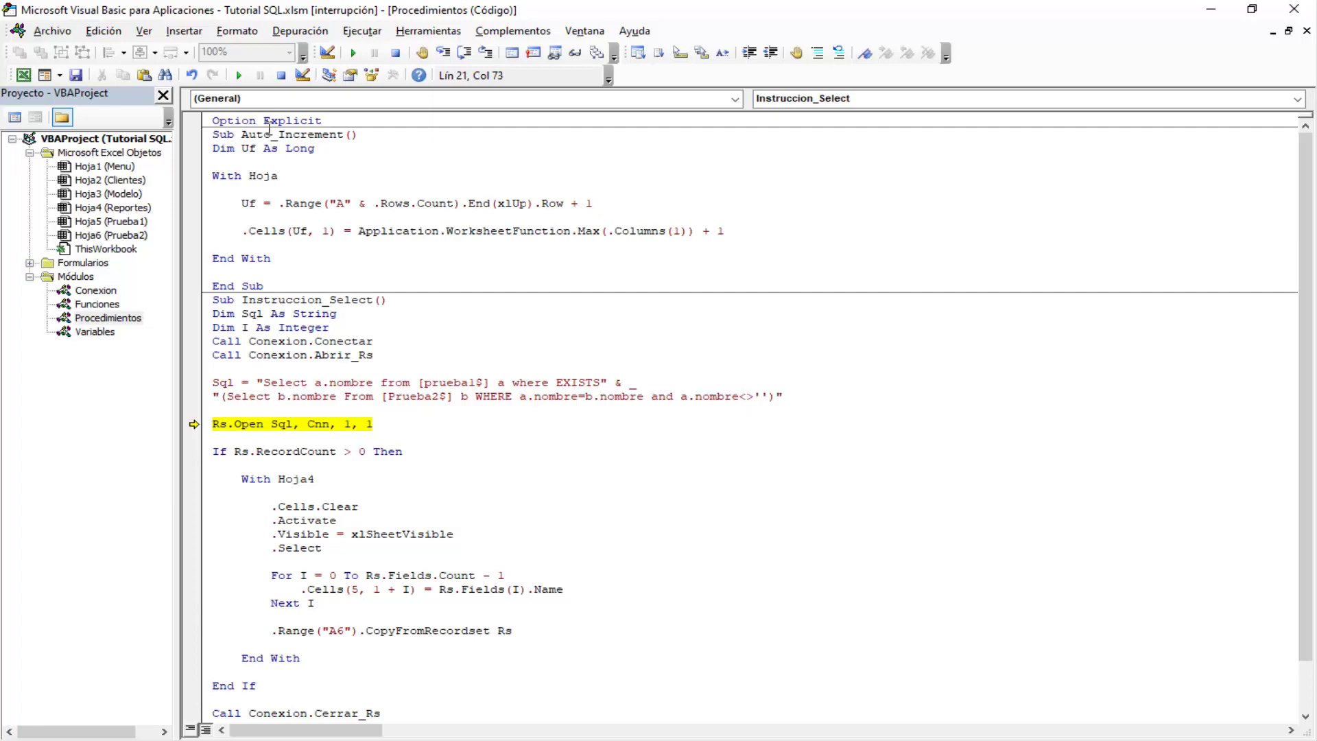
pyautogui.click(281, 75)
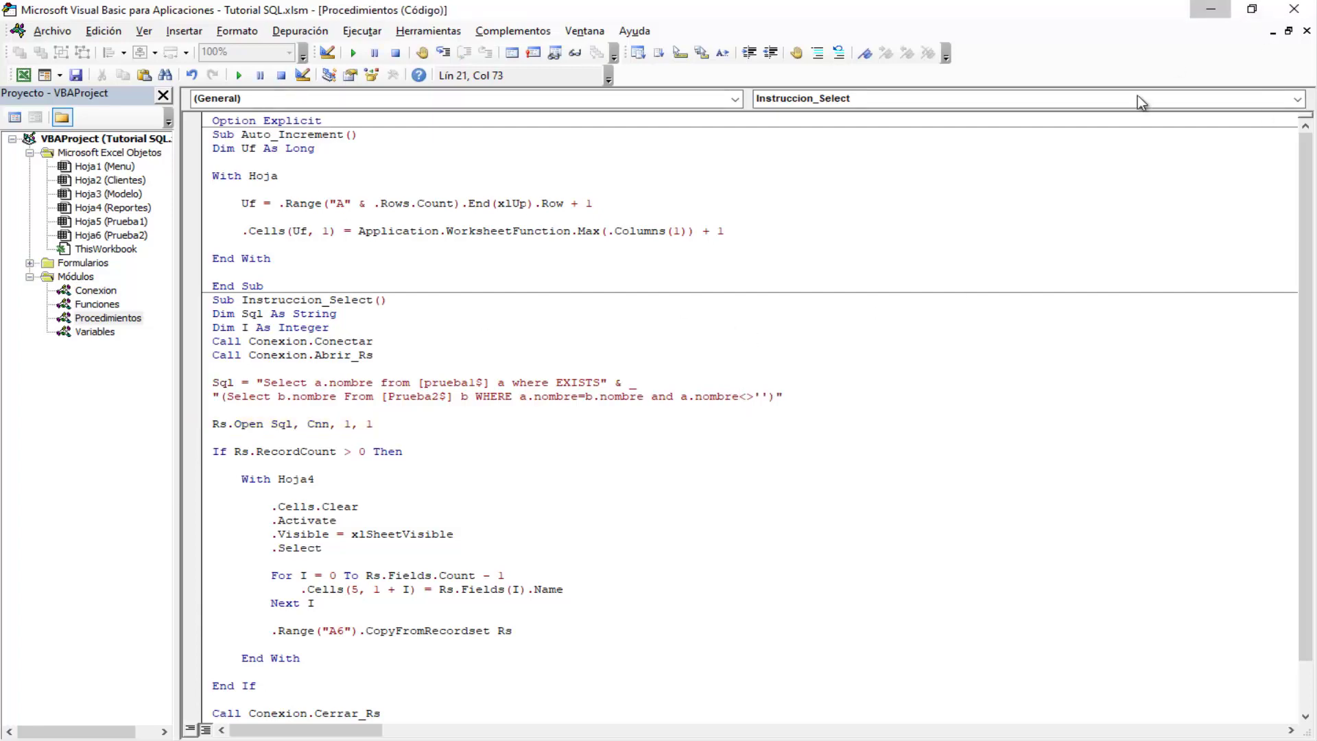
pyautogui.click(1211, 9)
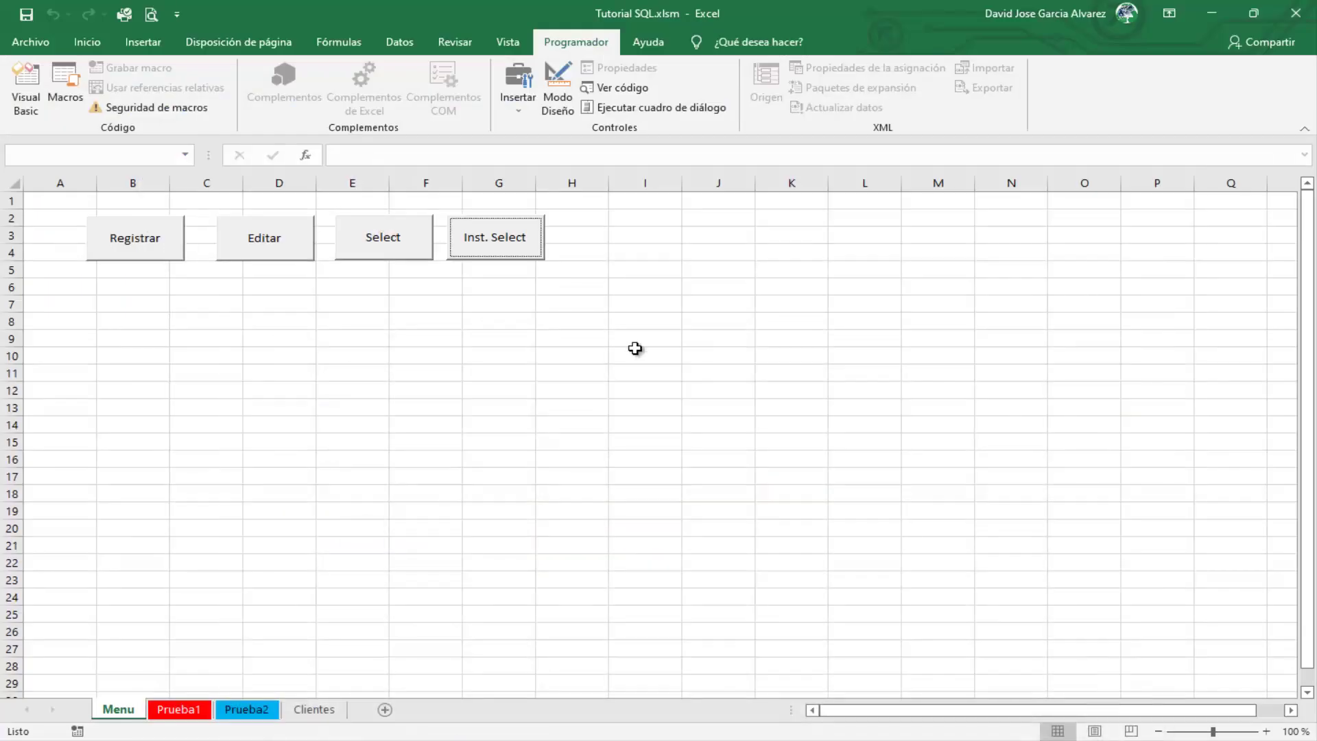
# - Rerun Inst. Select, confirm Reportes lists only Jose and Gustavo, then compare Prueba1 and Prueba2
pyautogui.click(517, 241)
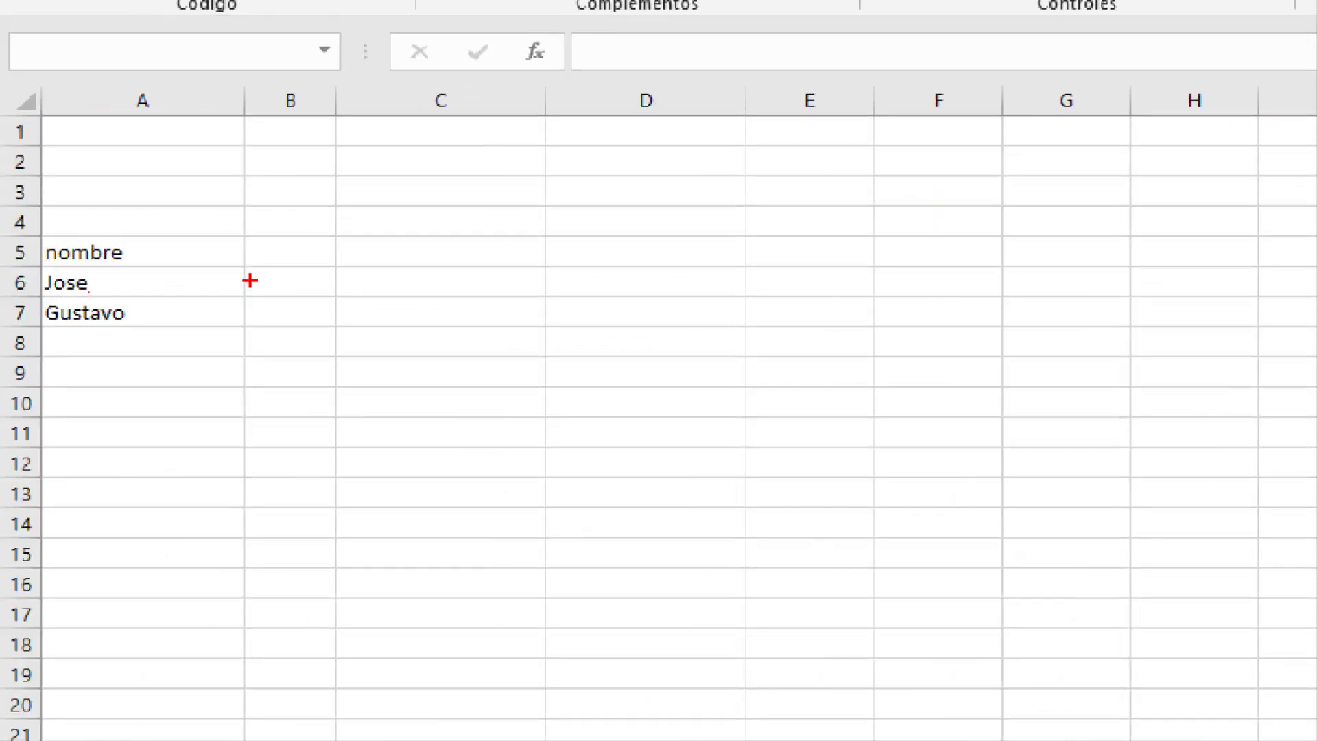
pyautogui.moveTo(206, 265); pyautogui.dragTo(302, 226)
pyautogui.moveTo(188, 306); pyautogui.dragTo(362, 279)
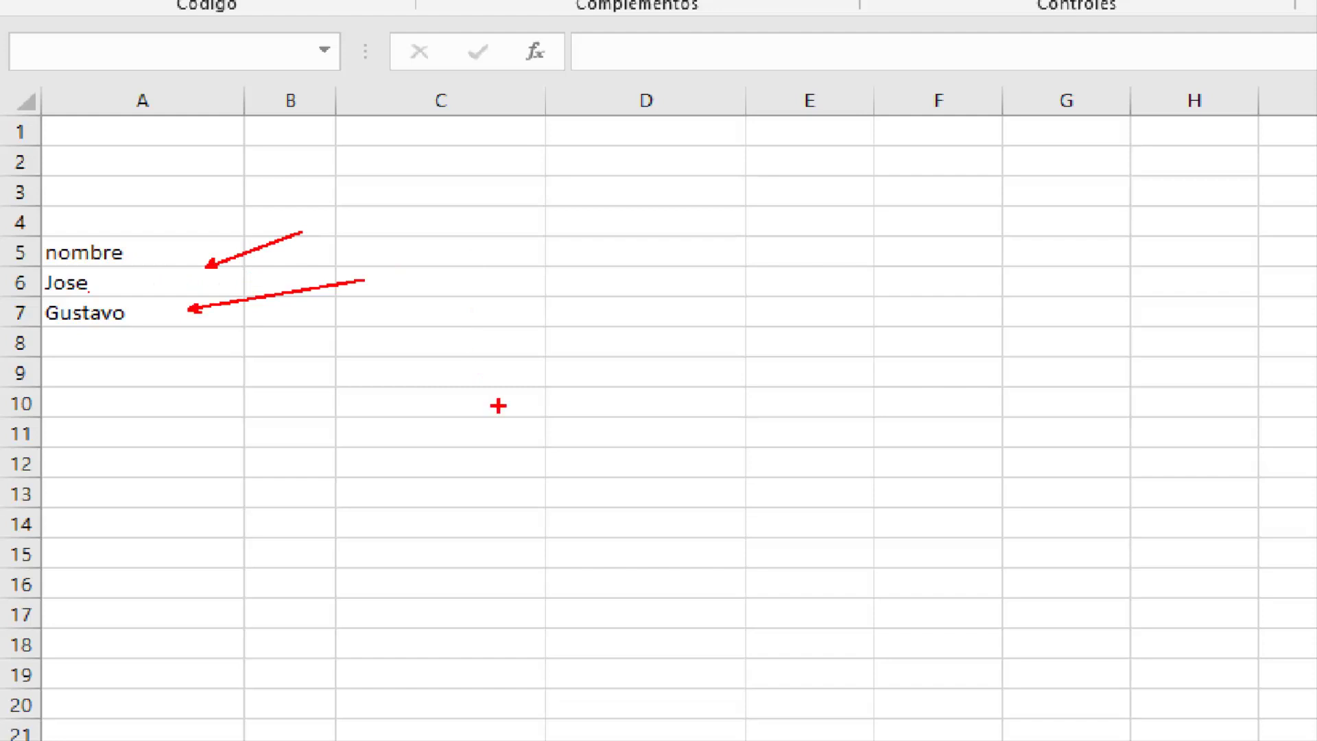
pyautogui.press('Escape')
pyautogui.click(188, 710)
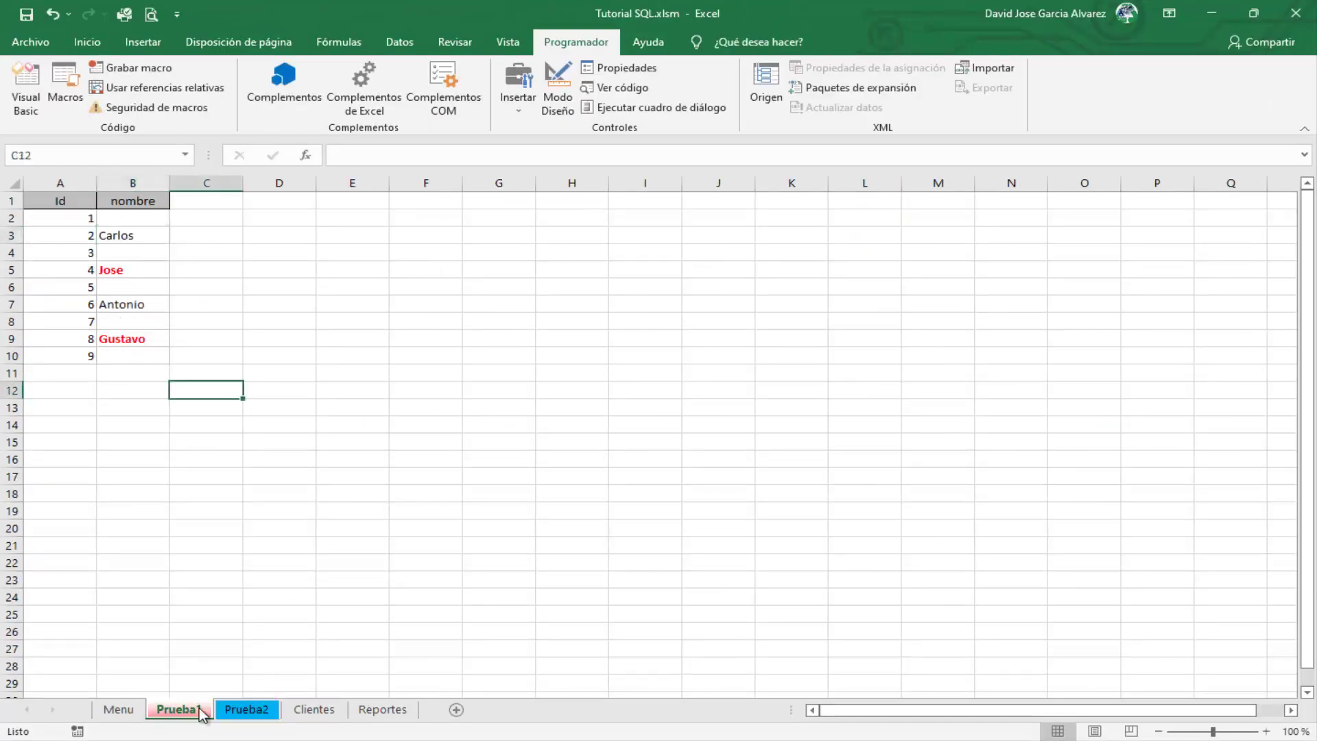
pyautogui.click(250, 710)
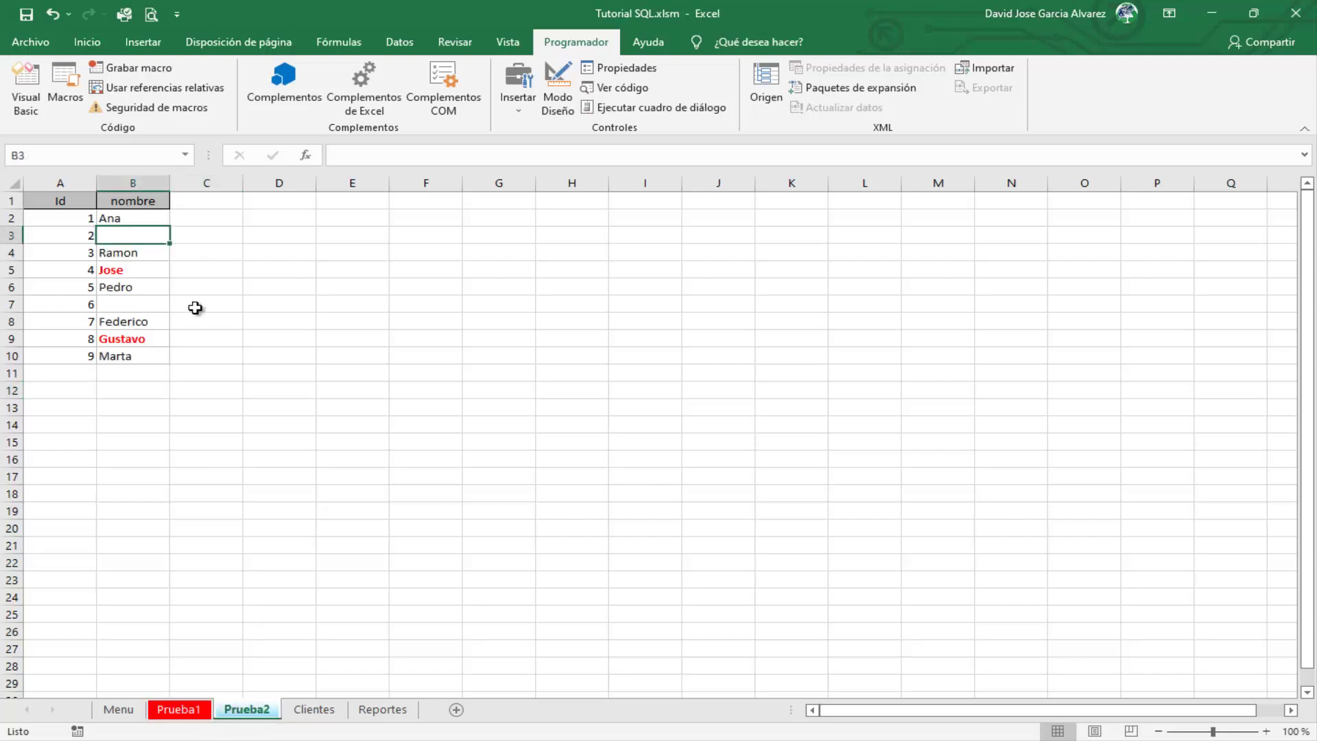
# - Copy Ramon from cell B4 on Prueba2 into cell B4 on Prueba1
pyautogui.click(127, 259)
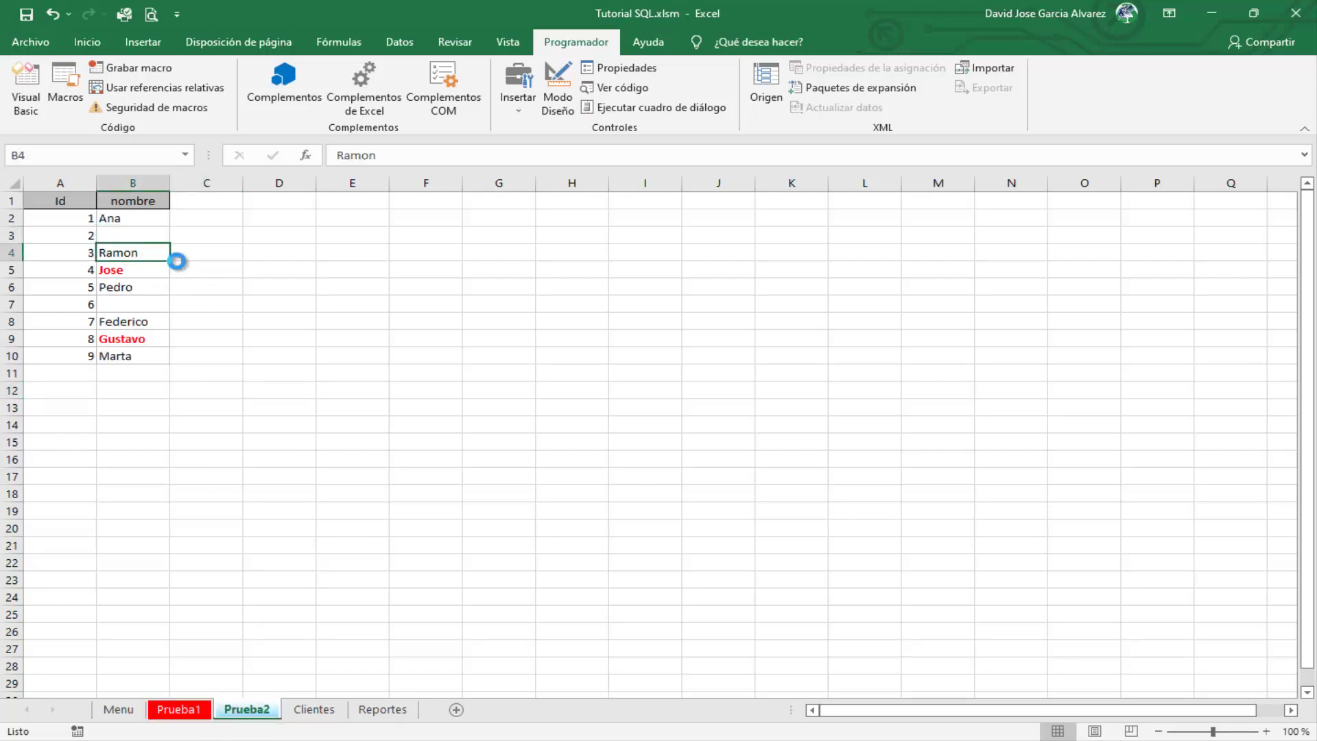
pyautogui.hotkey('ctrl', 'c')
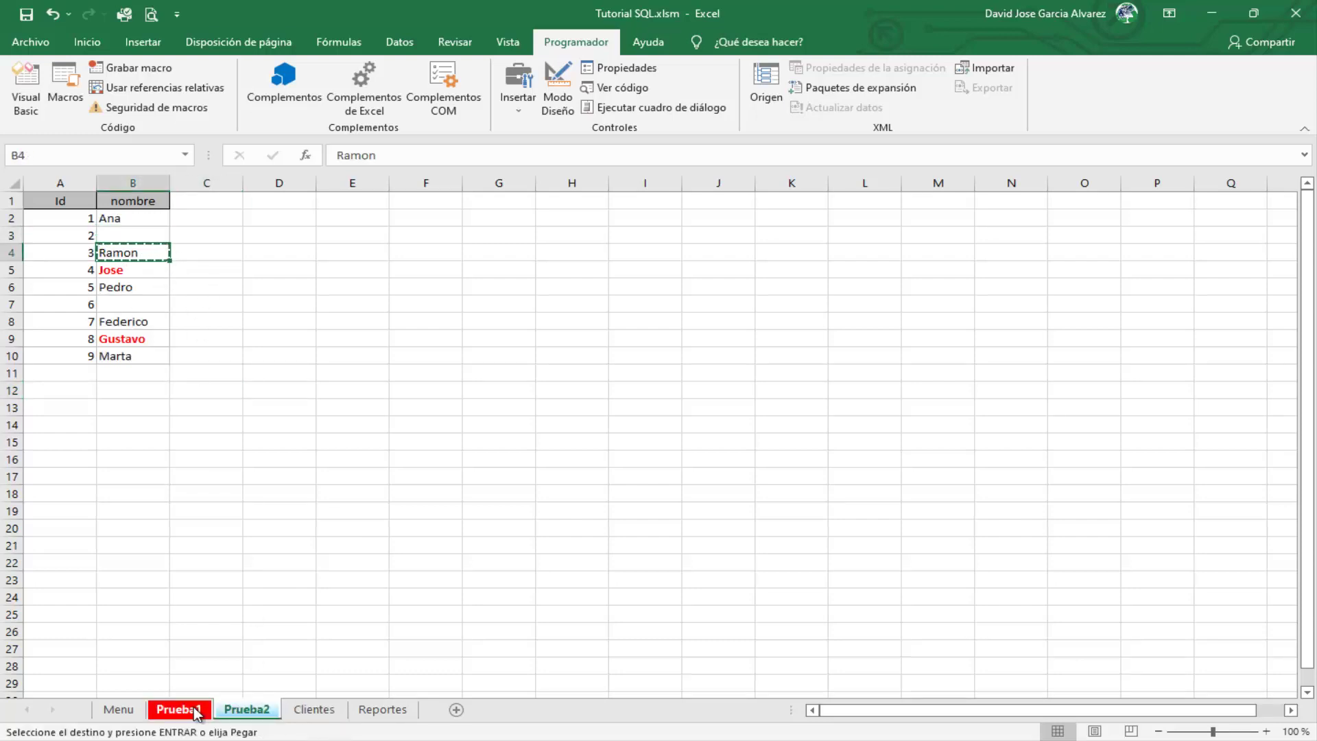
pyautogui.click(179, 710)
pyautogui.click(139, 252)
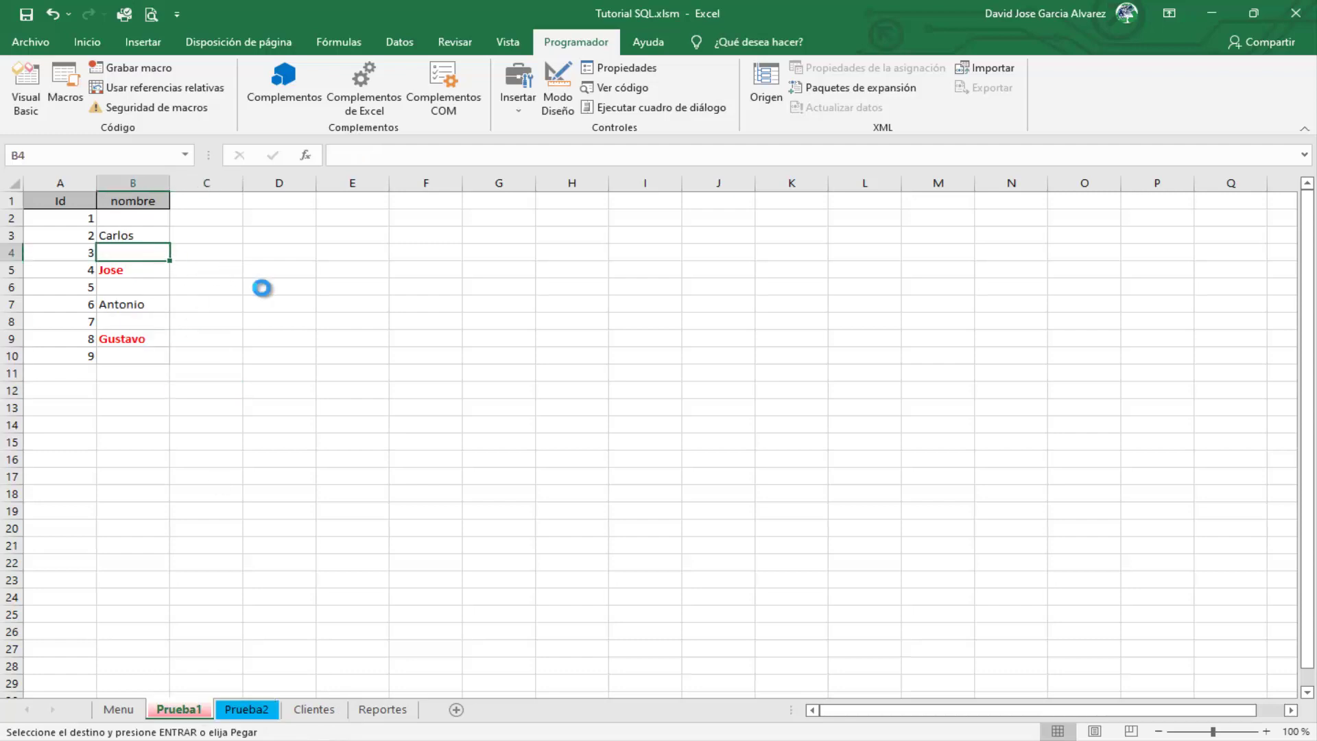
pyautogui.hotkey('ctrl', 'v')
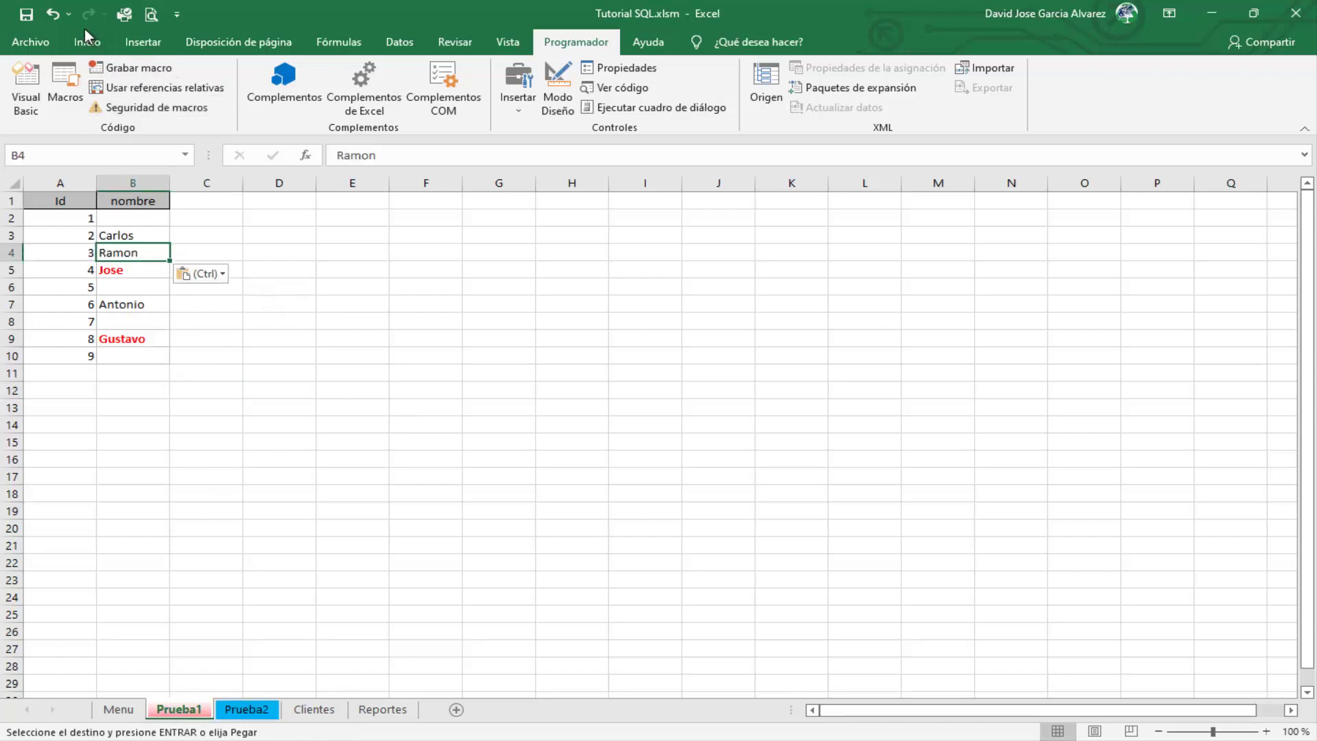
# - Make Ramon red and bold on Prueba2, and bold on Prueba1
pyautogui.click(87, 41)
pyautogui.press('Escape')
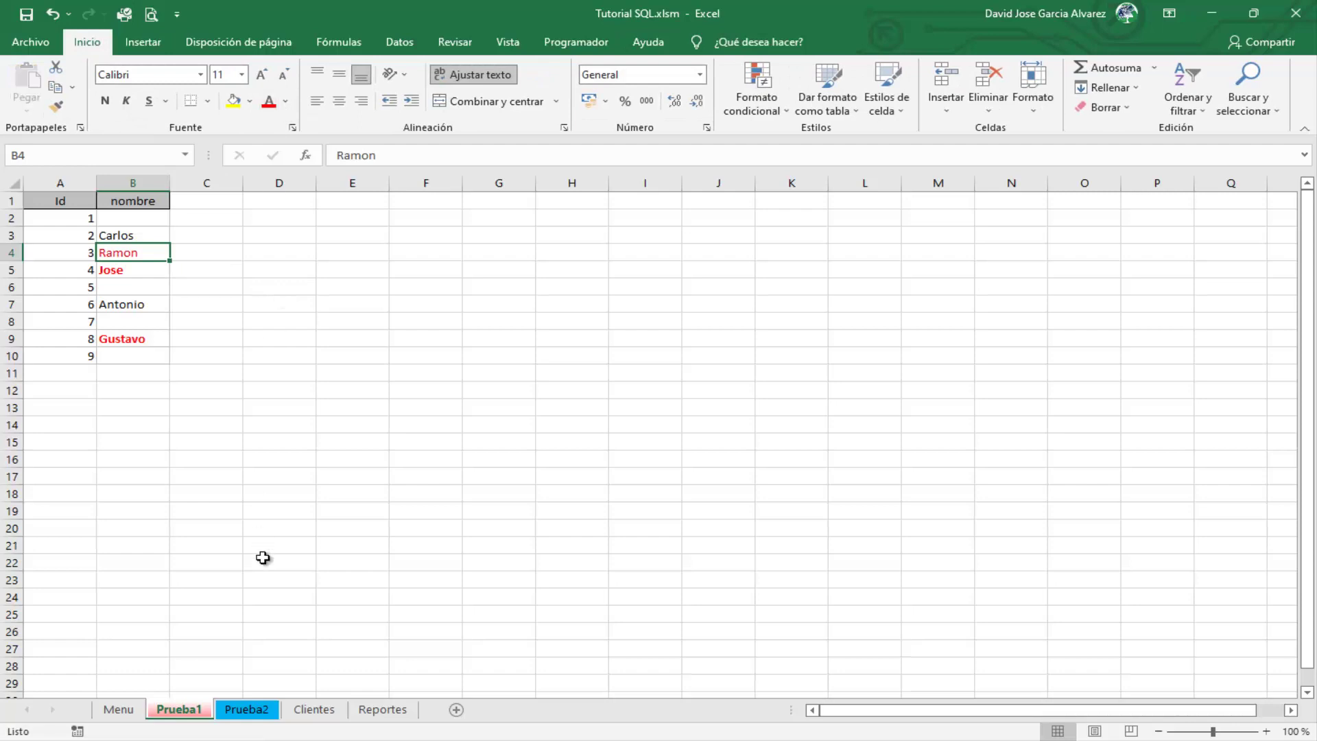
pyautogui.click(246, 709)
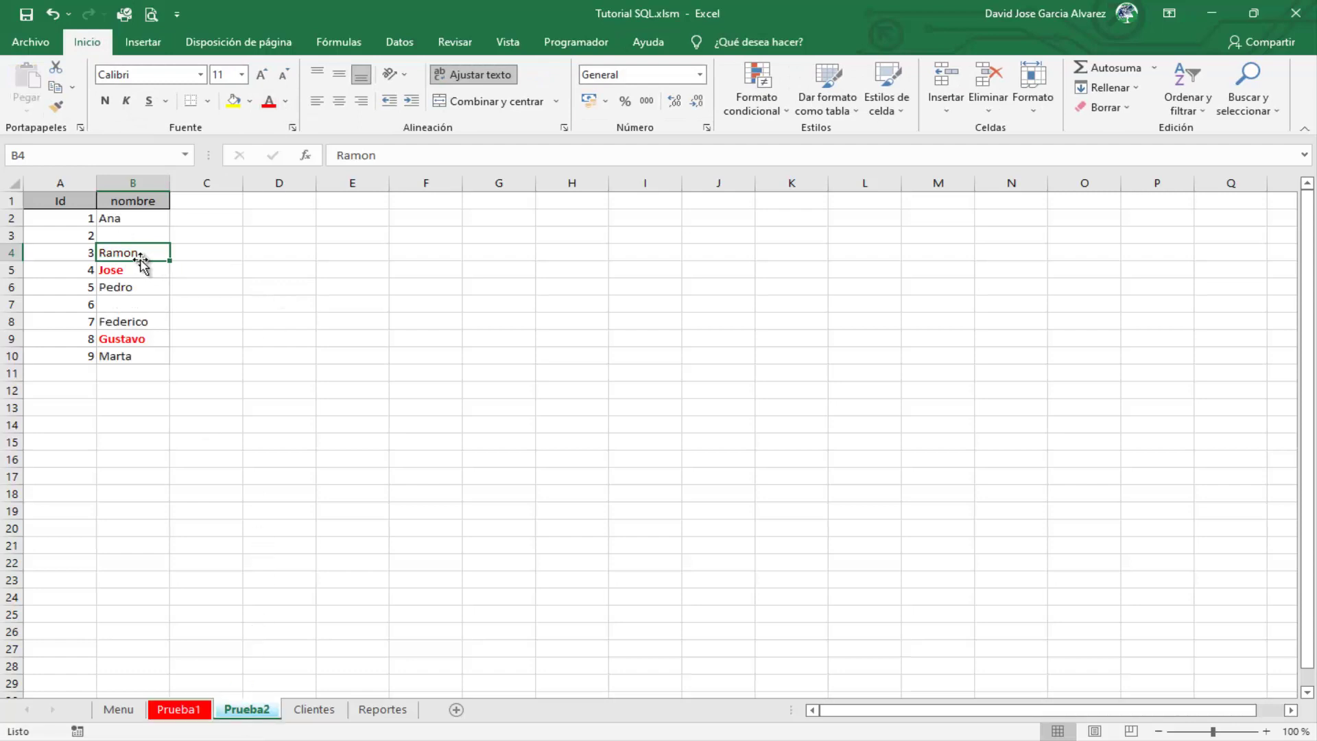
pyautogui.click(268, 101)
pyautogui.click(104, 101)
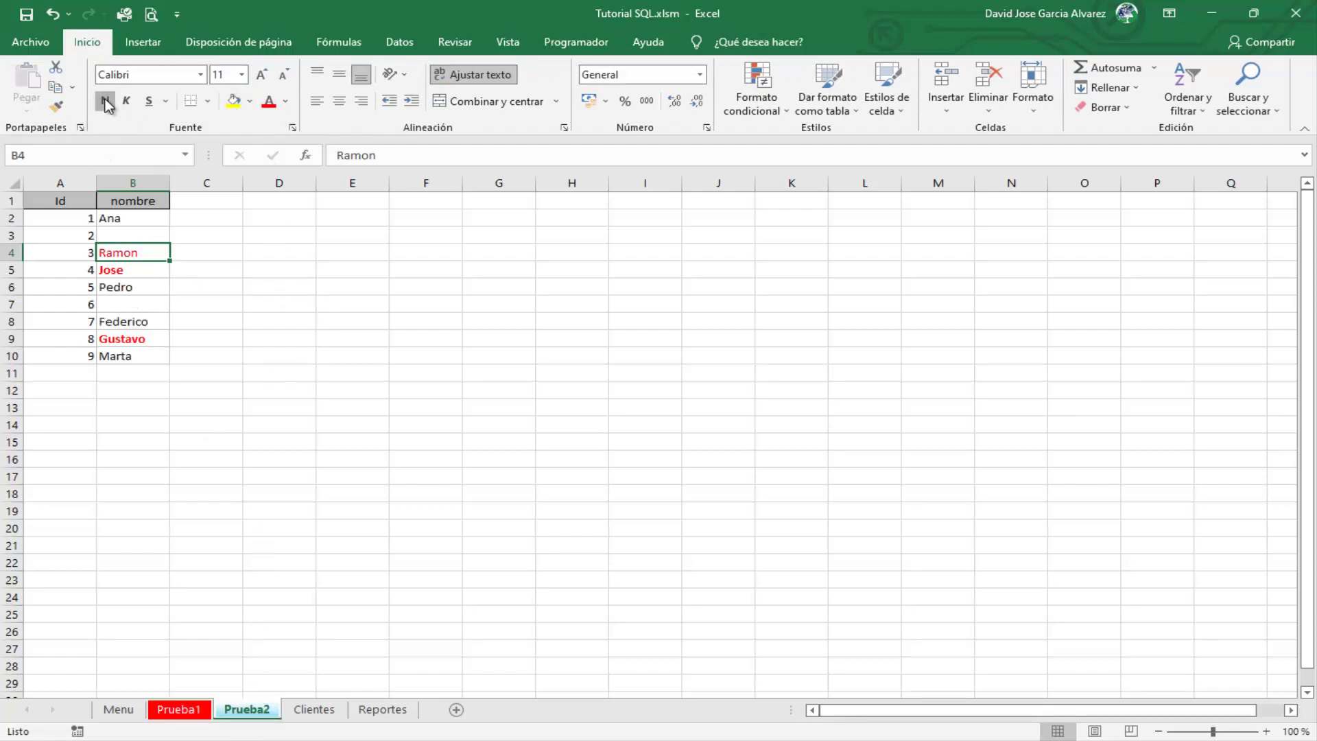
pyautogui.hotkey('ctrl', 'pageup')
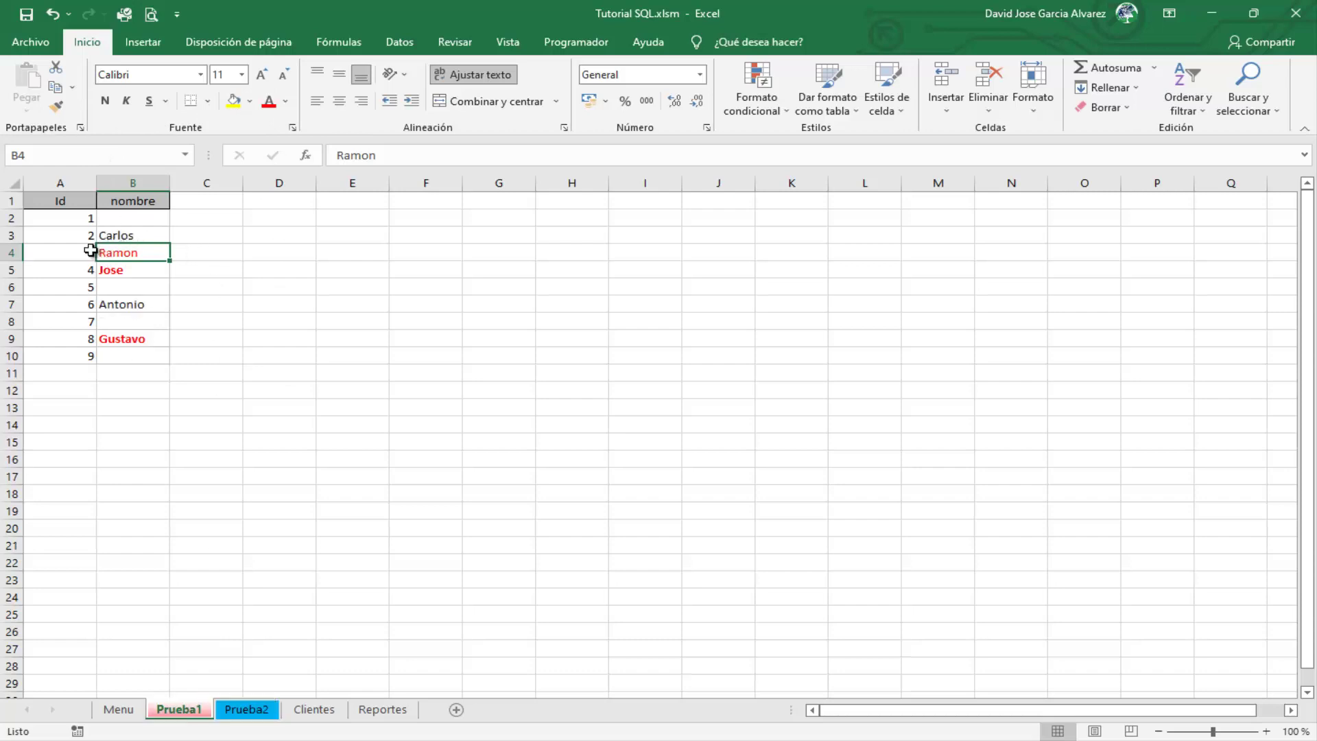
pyautogui.click(105, 101)
pyautogui.click(306, 526)
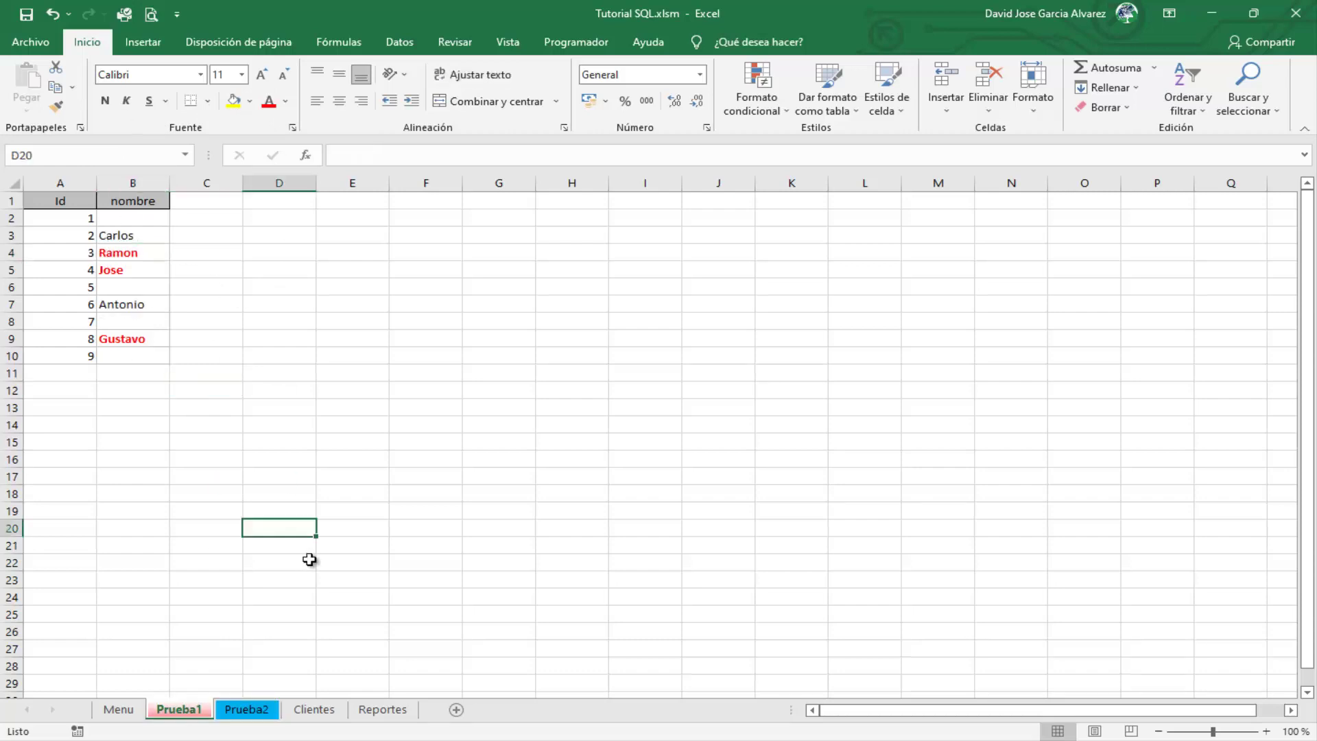
# - Review the names currently listed on the Reportes sheet
pyautogui.click(368, 707)
pyautogui.click(77, 270)
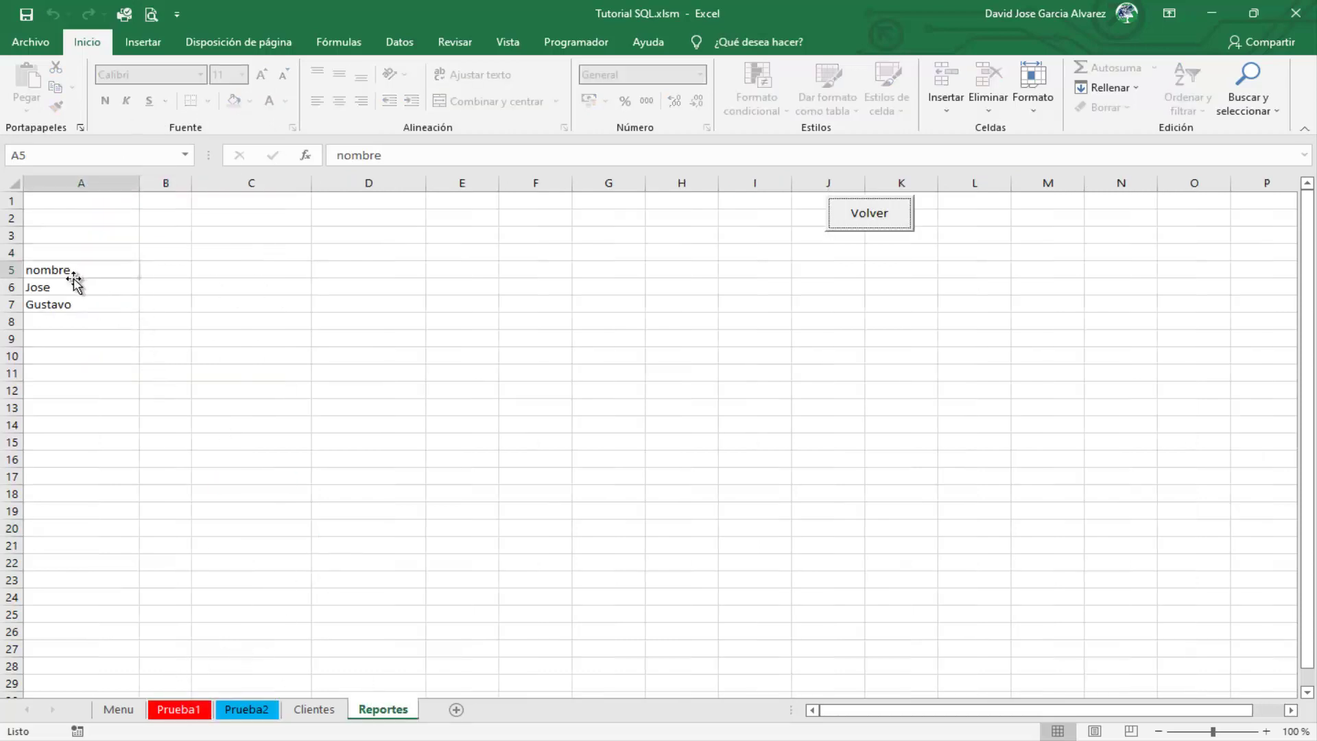
pyautogui.click(77, 287)
pyautogui.click(77, 304)
pyautogui.click(371, 357)
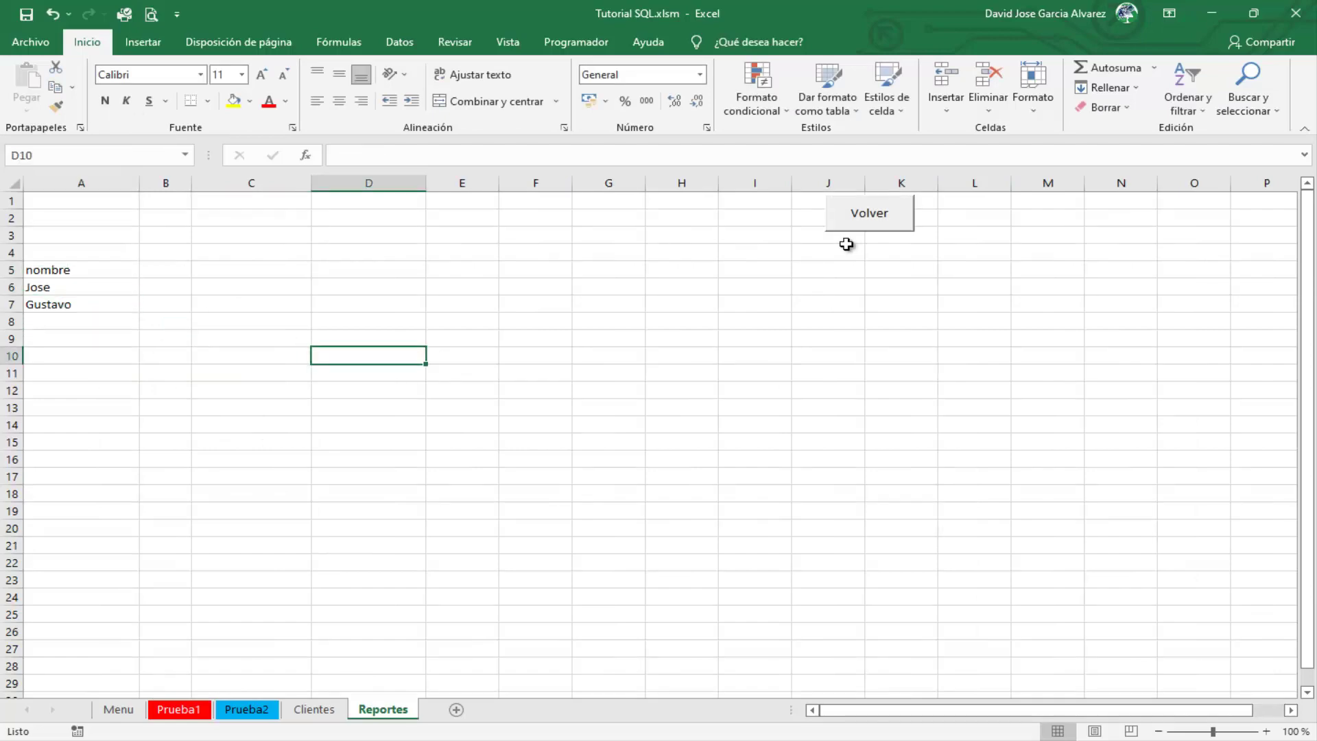
# - Rerun Inst. Select from the Menu, check Ramon, Jose and Gustavo in the results, and return to the Menu
pyautogui.click(883, 220)
pyautogui.click(528, 247)
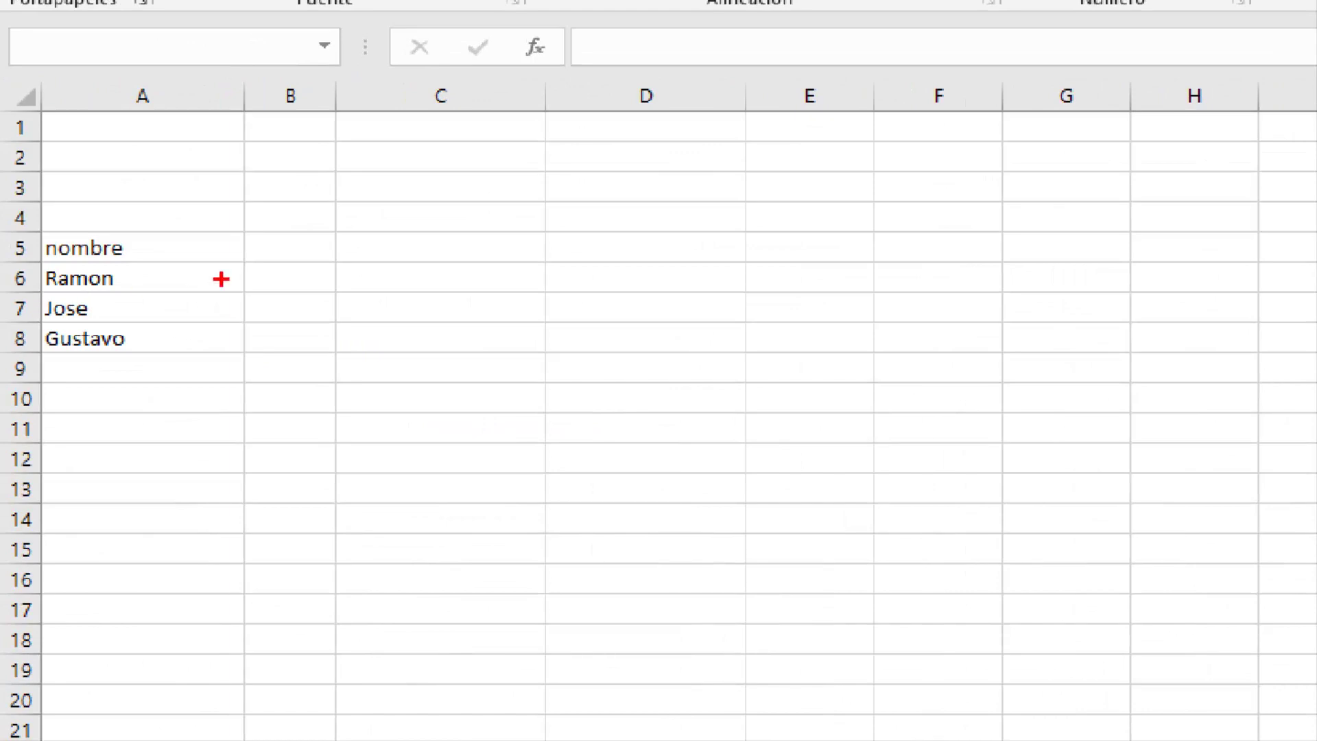
pyautogui.moveTo(156, 284); pyautogui.dragTo(255, 245)
pyautogui.moveTo(165, 312); pyautogui.dragTo(232, 289)
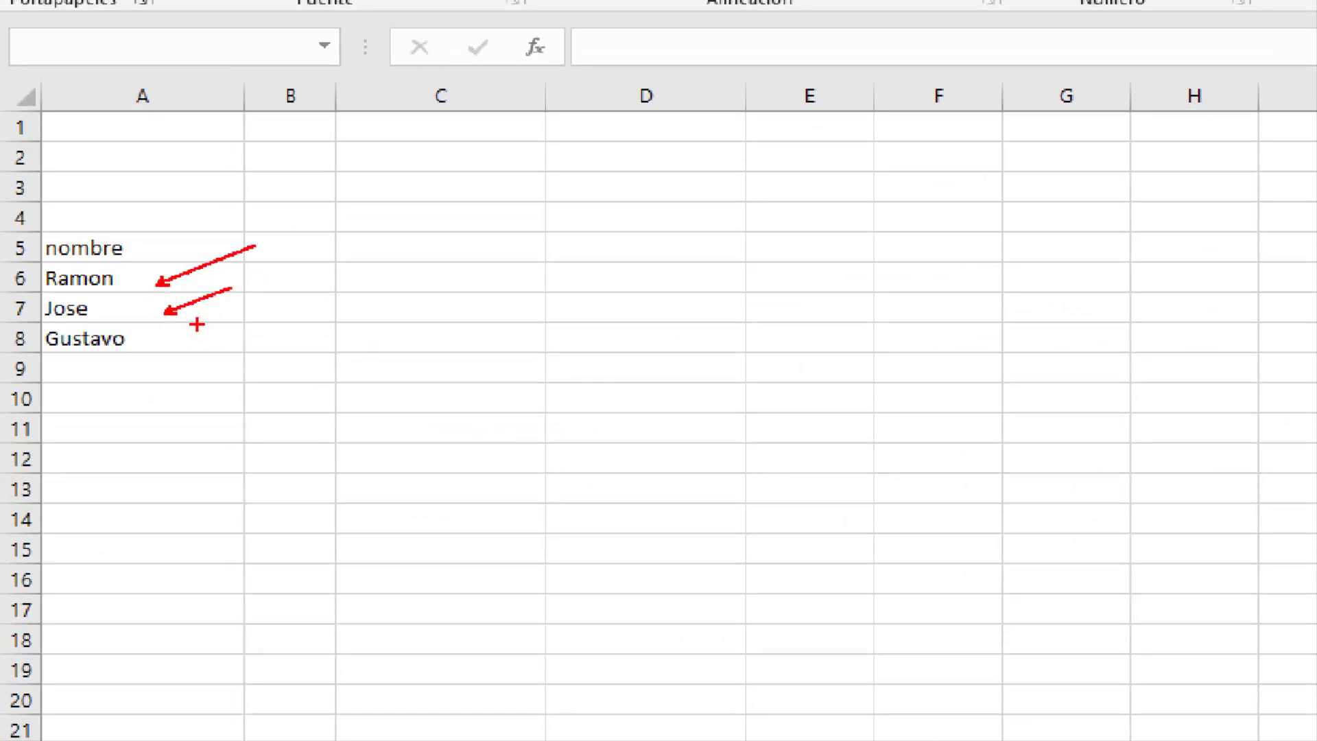
pyautogui.moveTo(156, 351); pyautogui.dragTo(325, 310)
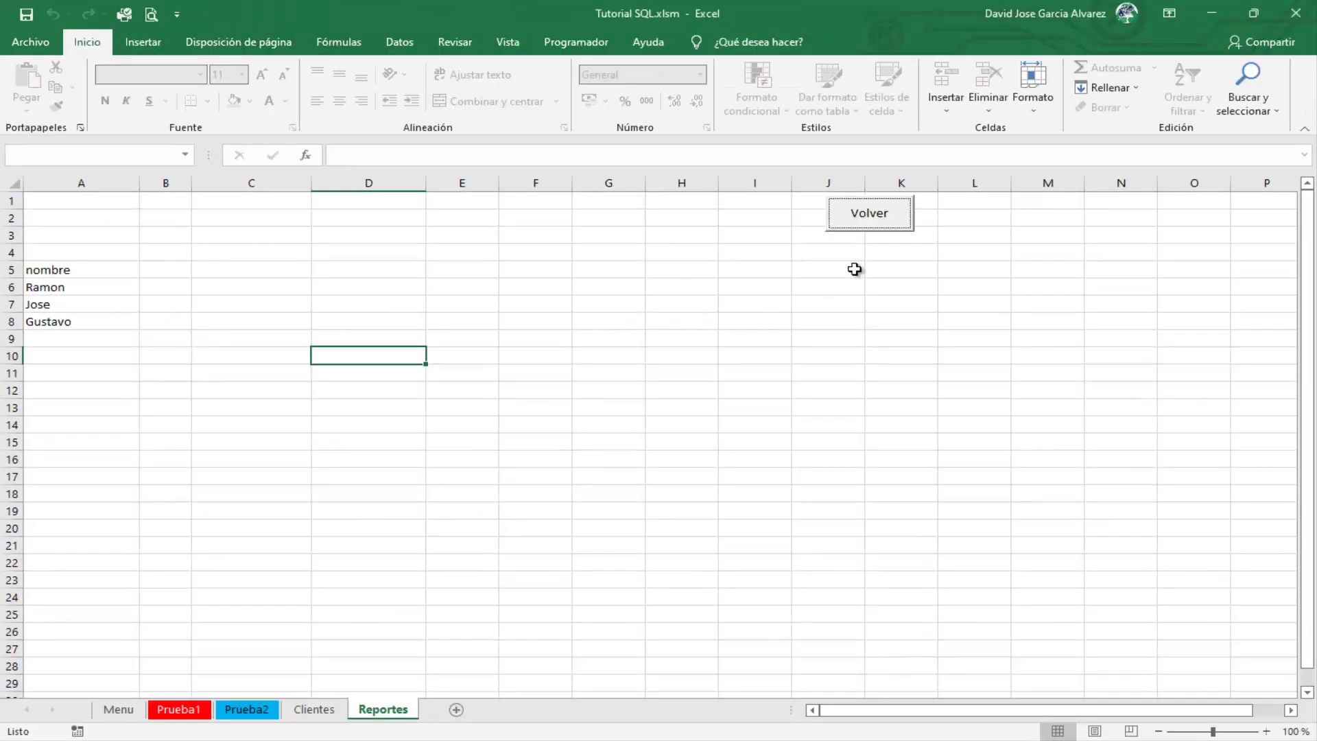
pyautogui.click(871, 205)
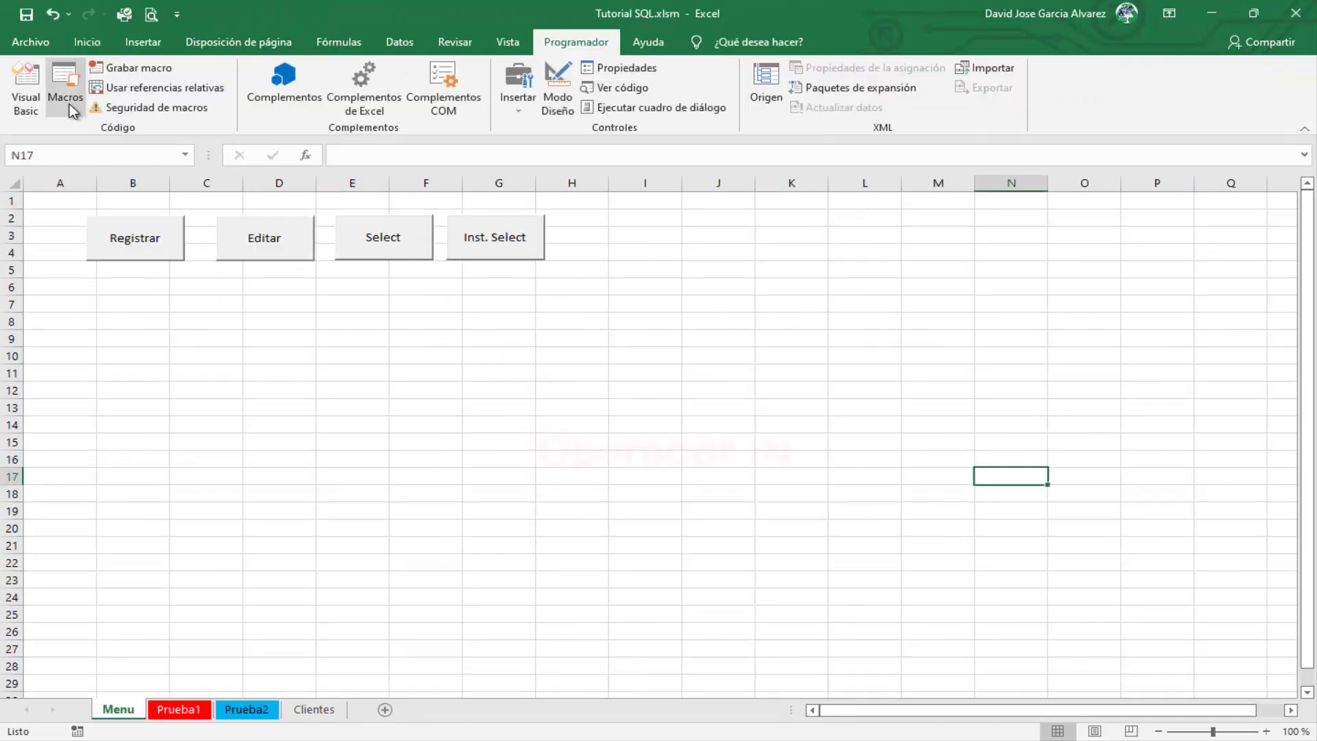
# - Comment out the two-line EXISTS query in Instruccion_Select
pyautogui.click(26, 86)
pyautogui.moveTo(889, 412); pyautogui.dragTo(212, 395)
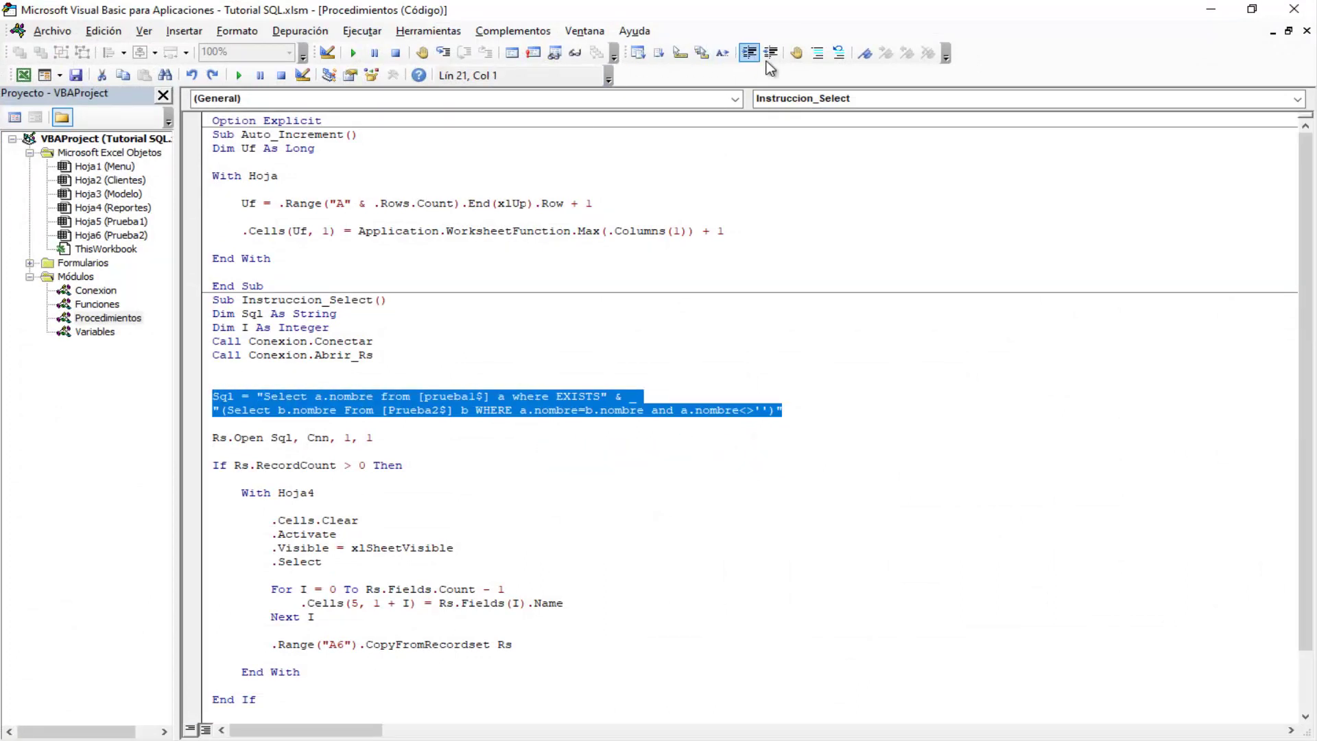
pyautogui.click(817, 53)
pyautogui.click(753, 489)
# - Write a new Sql line: Select nombres from [Clientes$] where a.nombres
pyautogui.click(806, 416)
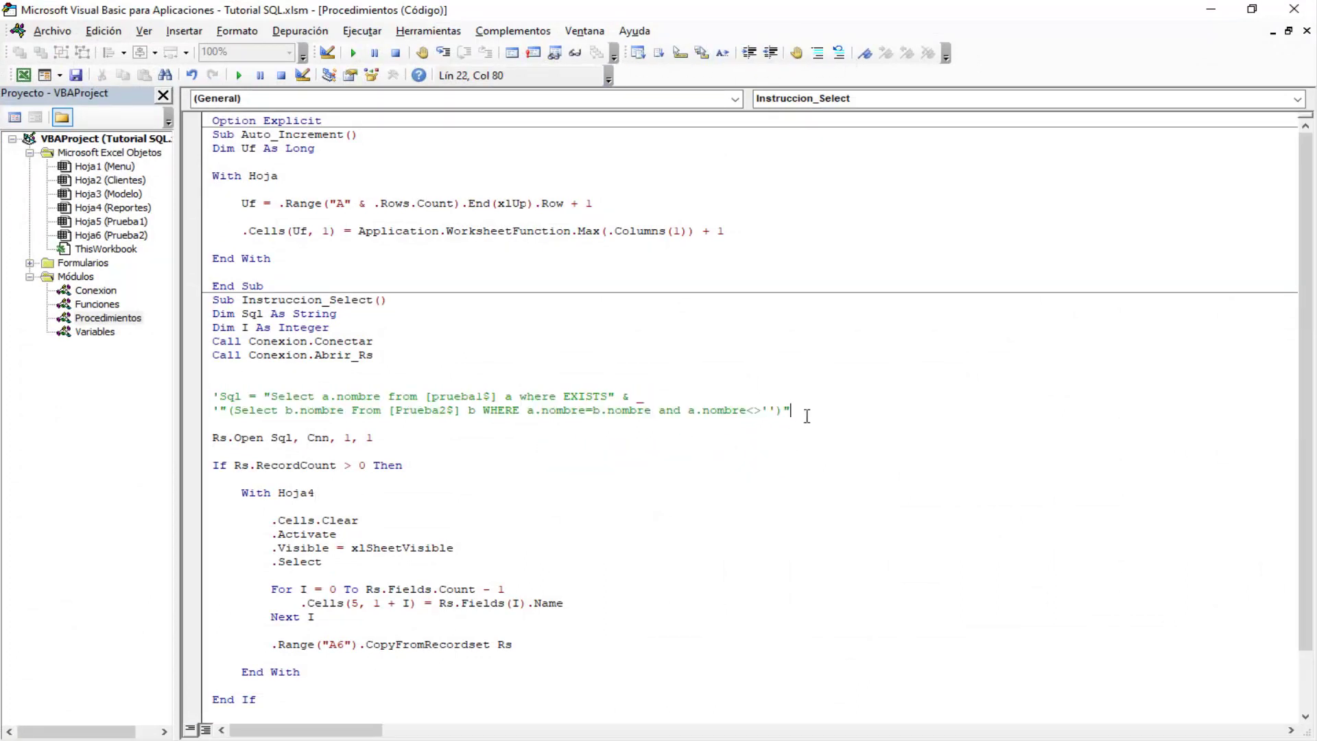
pyautogui.press('Return')
pyautogui.press('Return')
pyautogui.write('sql="Select')
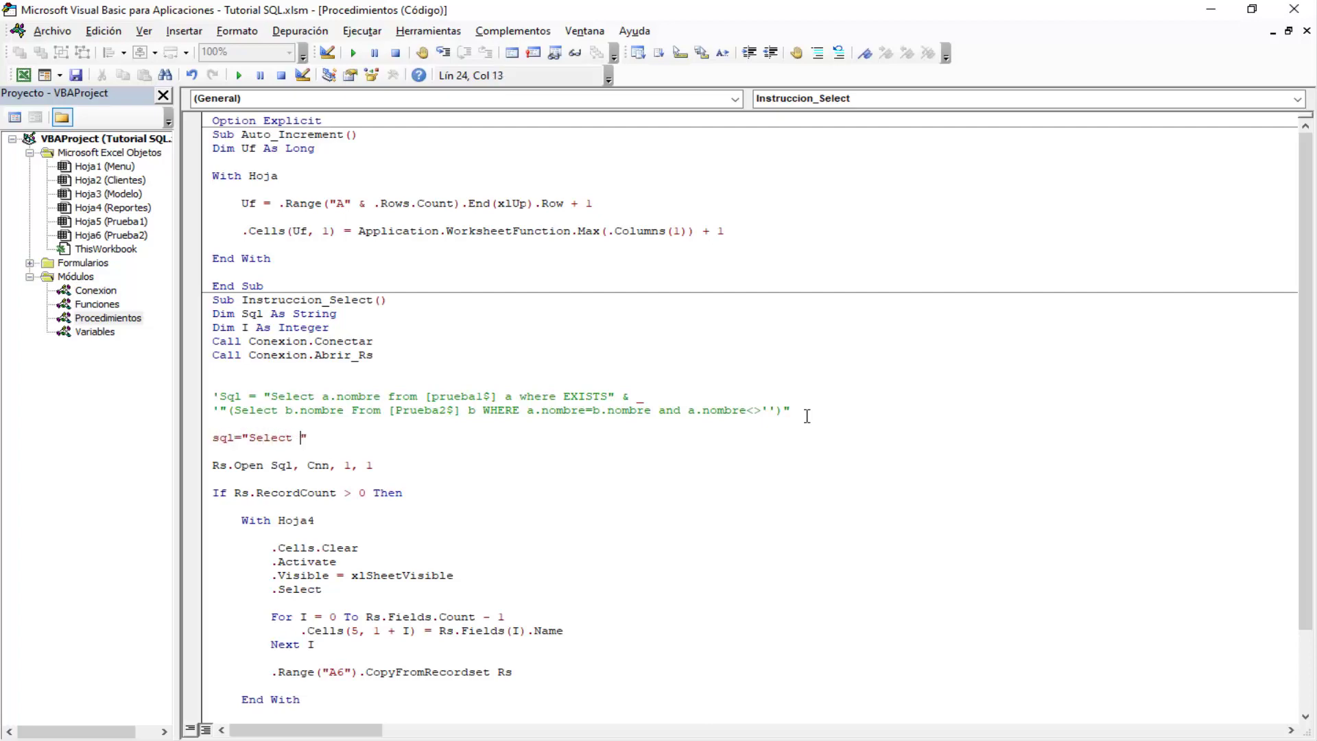
pyautogui.write('nombres f')
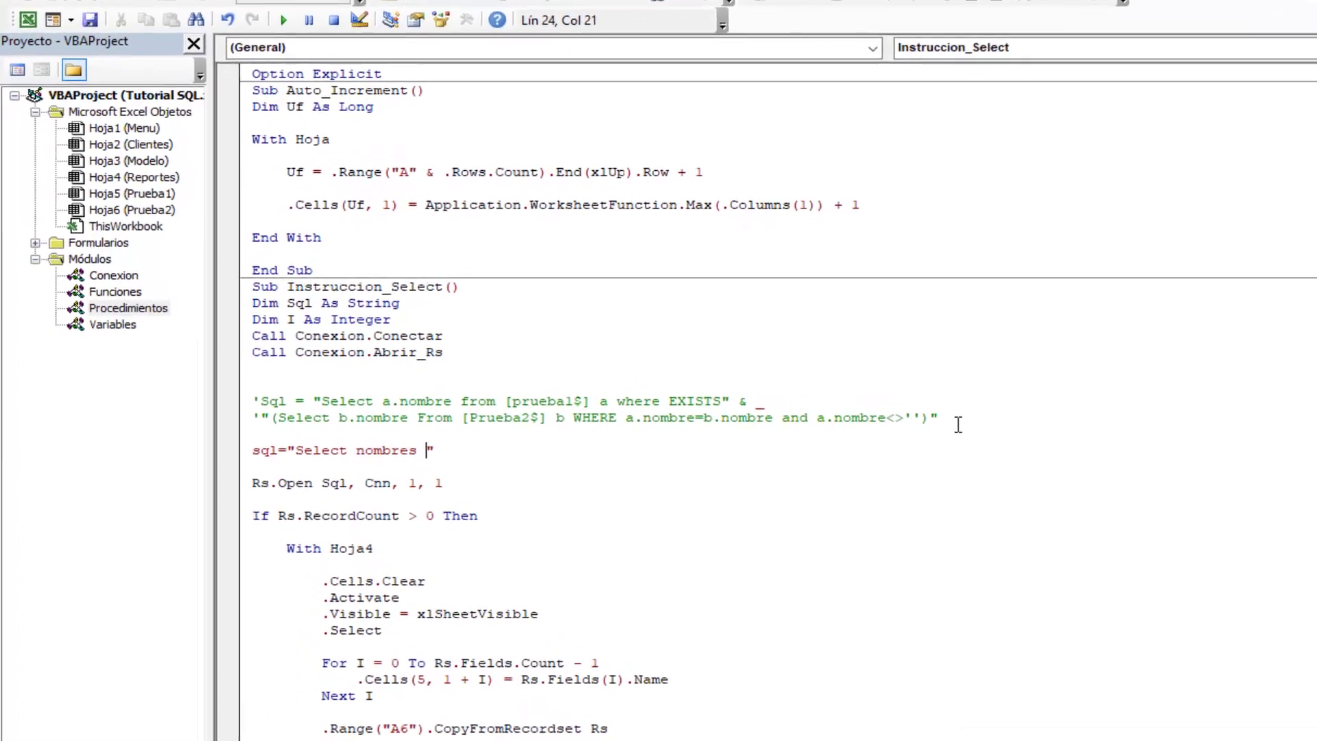
pyautogui.write('rom ')
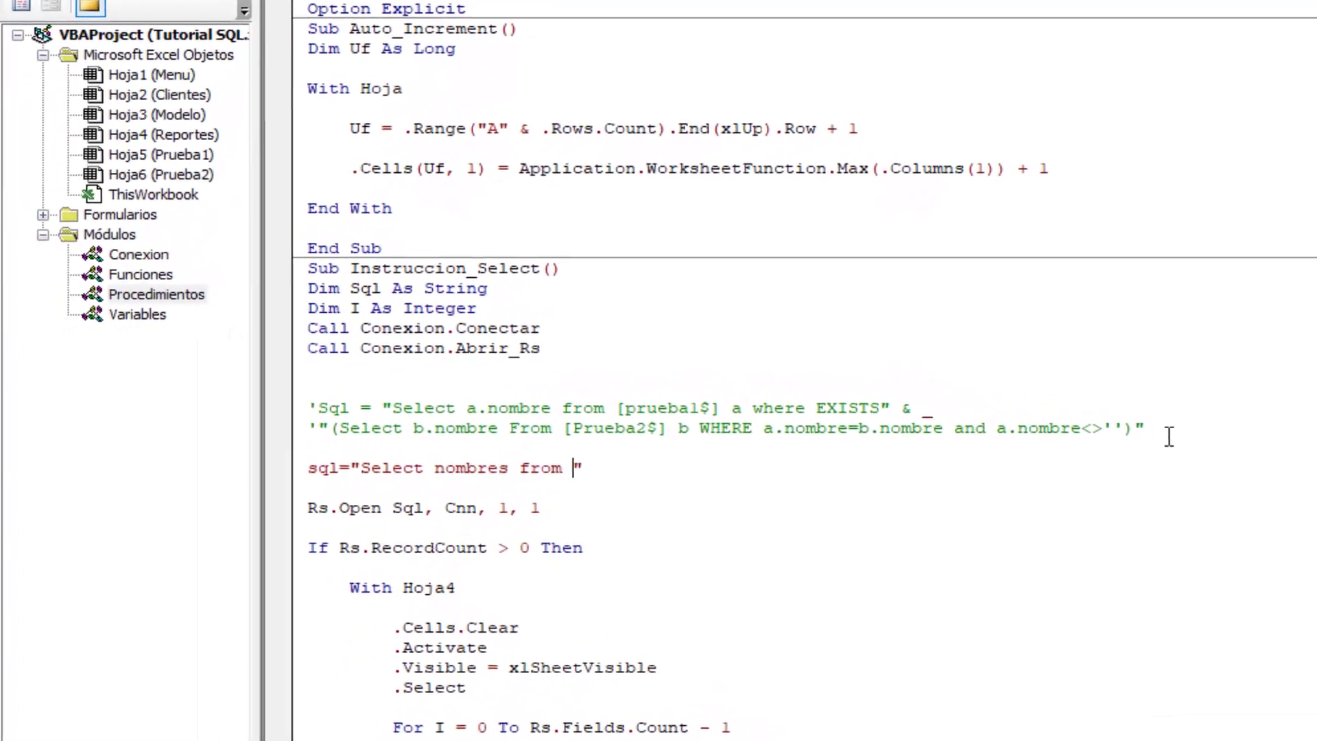
pyautogui.write('[]Cli')
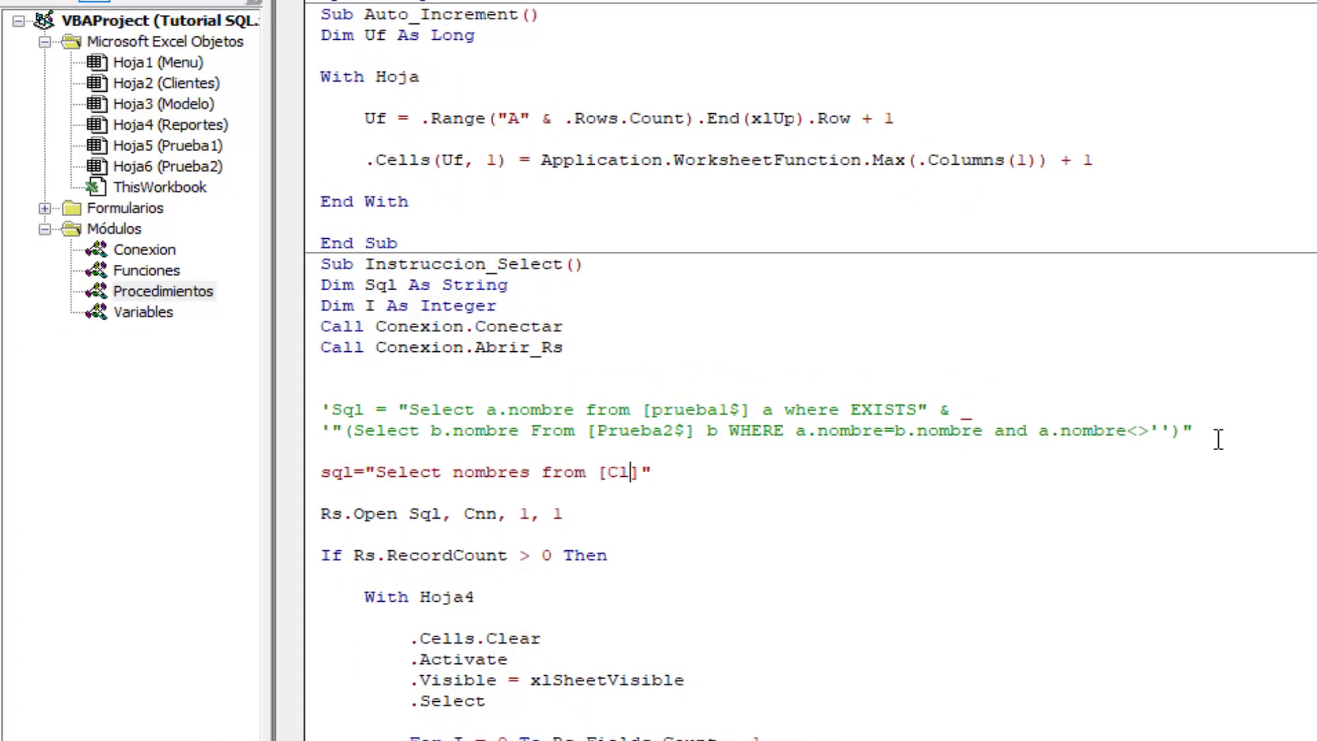
pyautogui.write('iest')
pyautogui.press('BackSpace')
pyautogui.press('BackSpace')
pyautogui.press('BackSpace')
pyautogui.press('BackSpace')
pyautogui.write('entes$] ')
pyautogui.write('where a.')
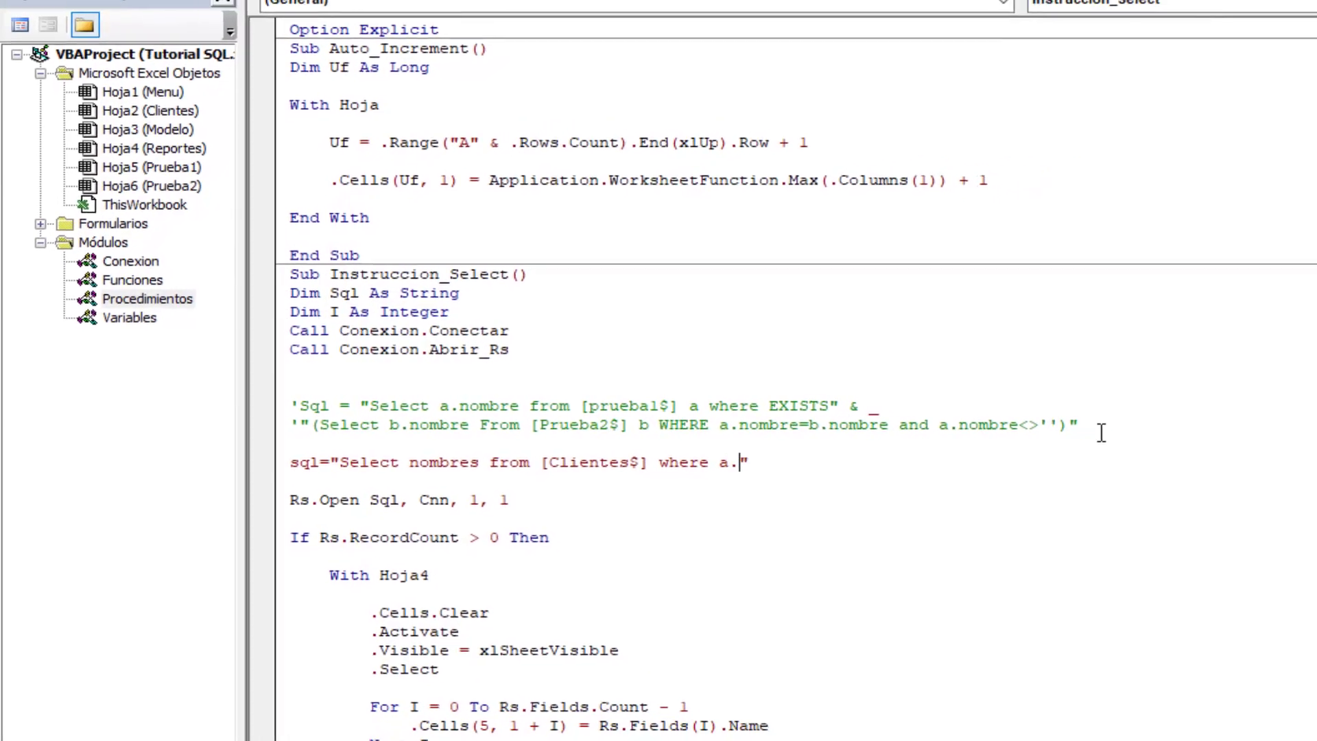
pyautogui.write('nombres')
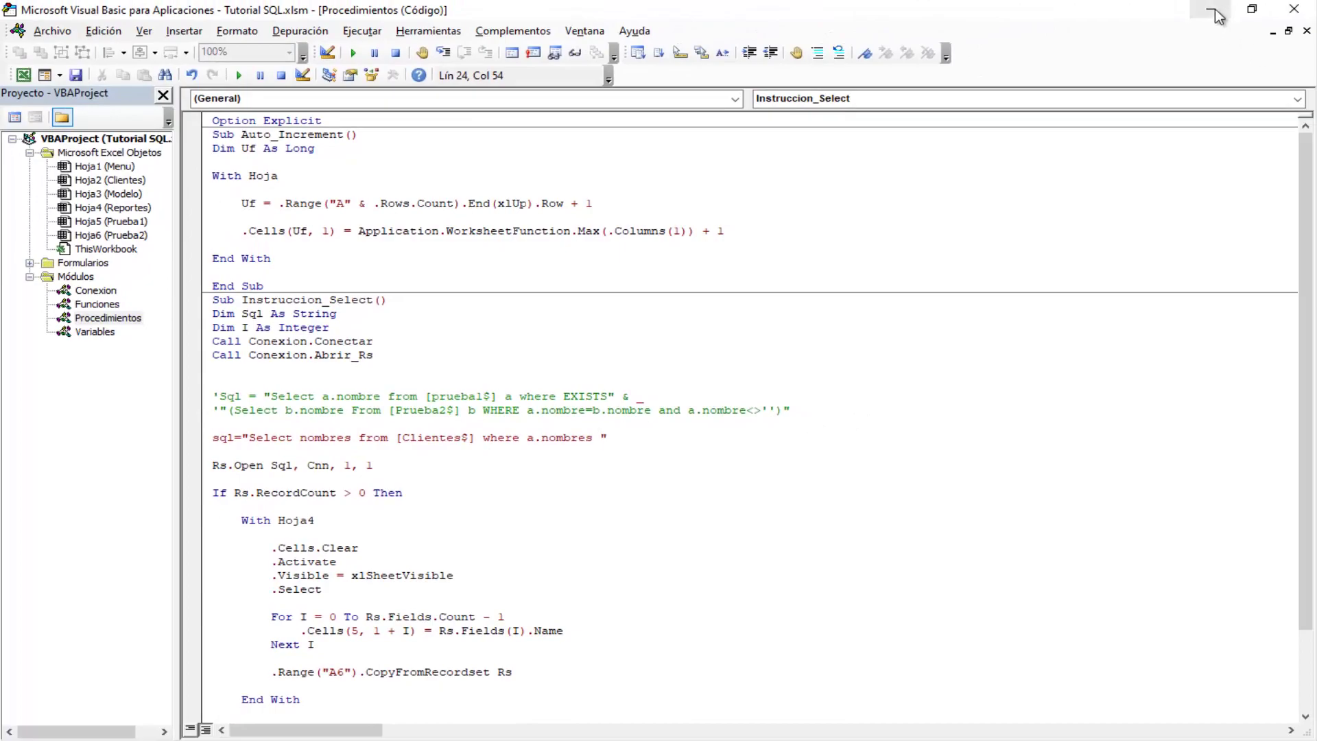
# - Switch to the Clientes sheet and select the client names in B2:B16
pyautogui.click(1216, 17)
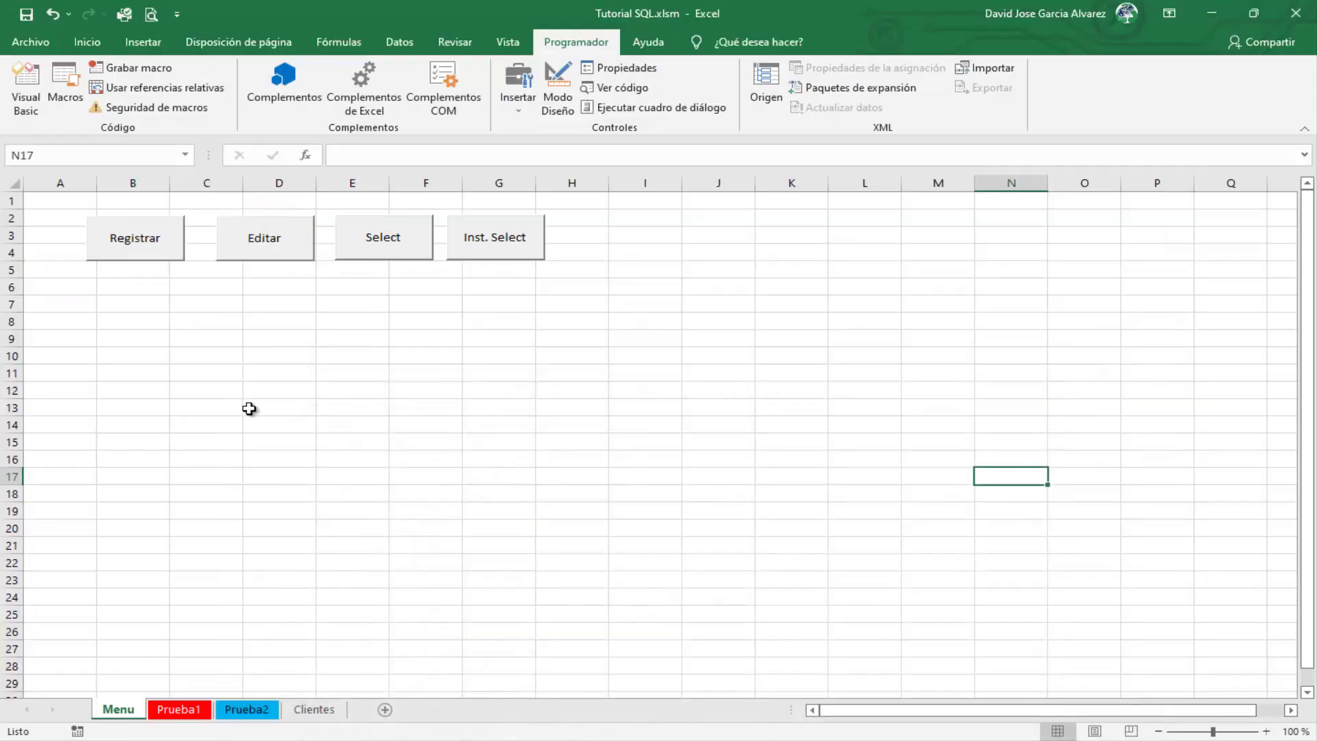
pyautogui.click(319, 712)
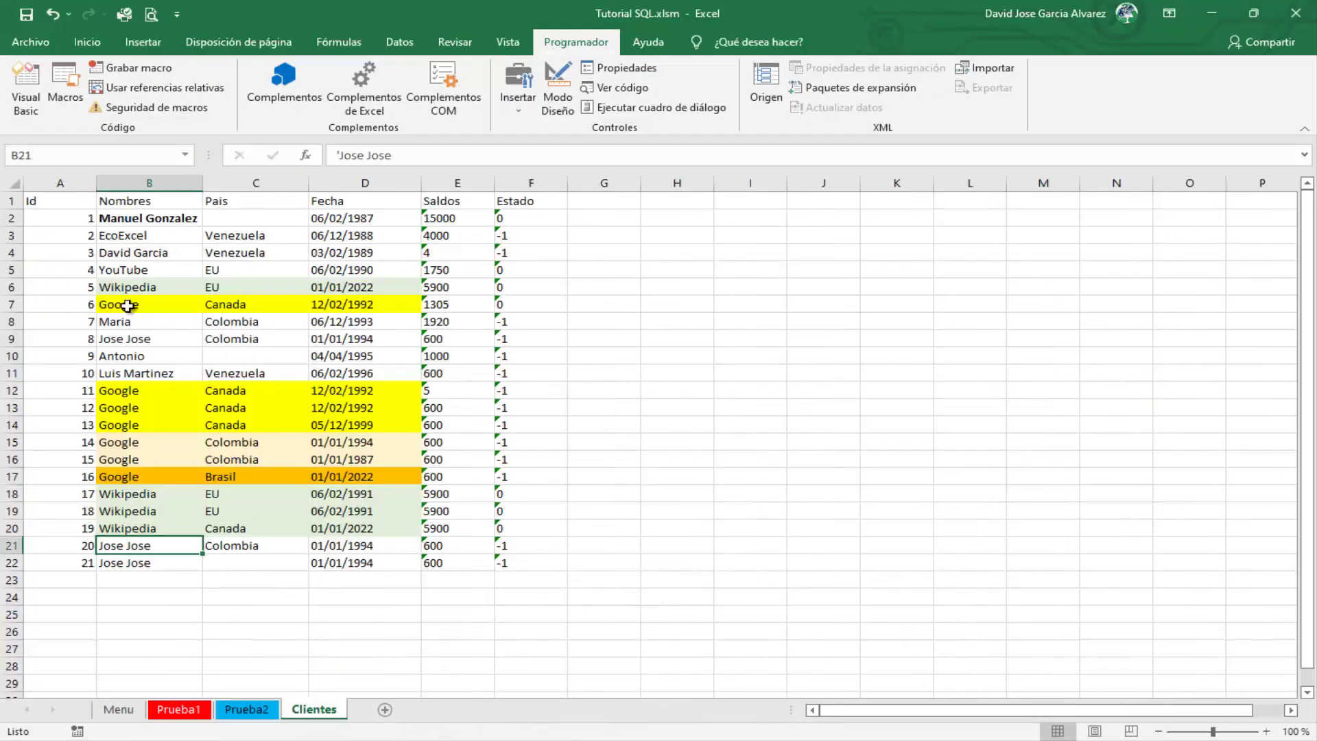
pyautogui.click(149, 184)
pyautogui.moveTo(150, 218); pyautogui.dragTo(149, 459)
pyautogui.click(157, 220)
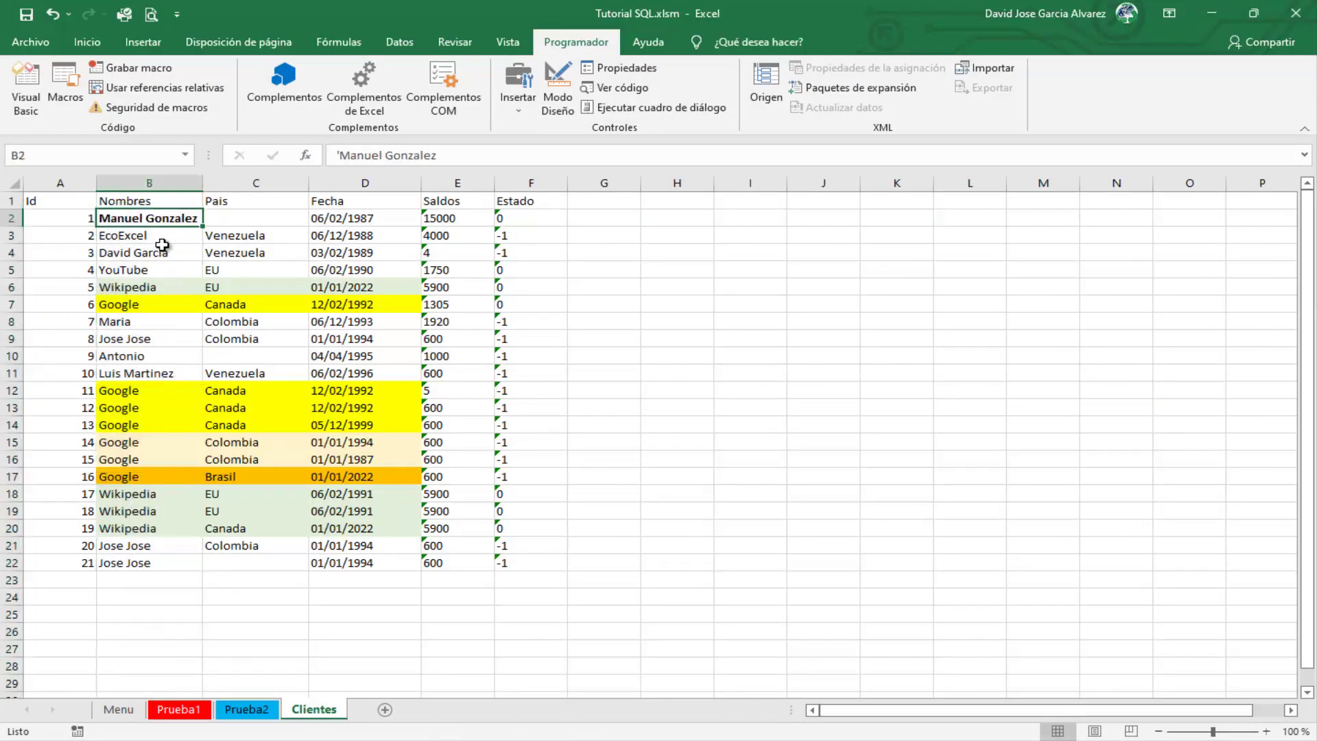
# - Check individual client names such as EcoExcel, YouTube, Google and Maria
pyautogui.click(164, 250)
pyautogui.click(189, 271)
pyautogui.click(194, 304)
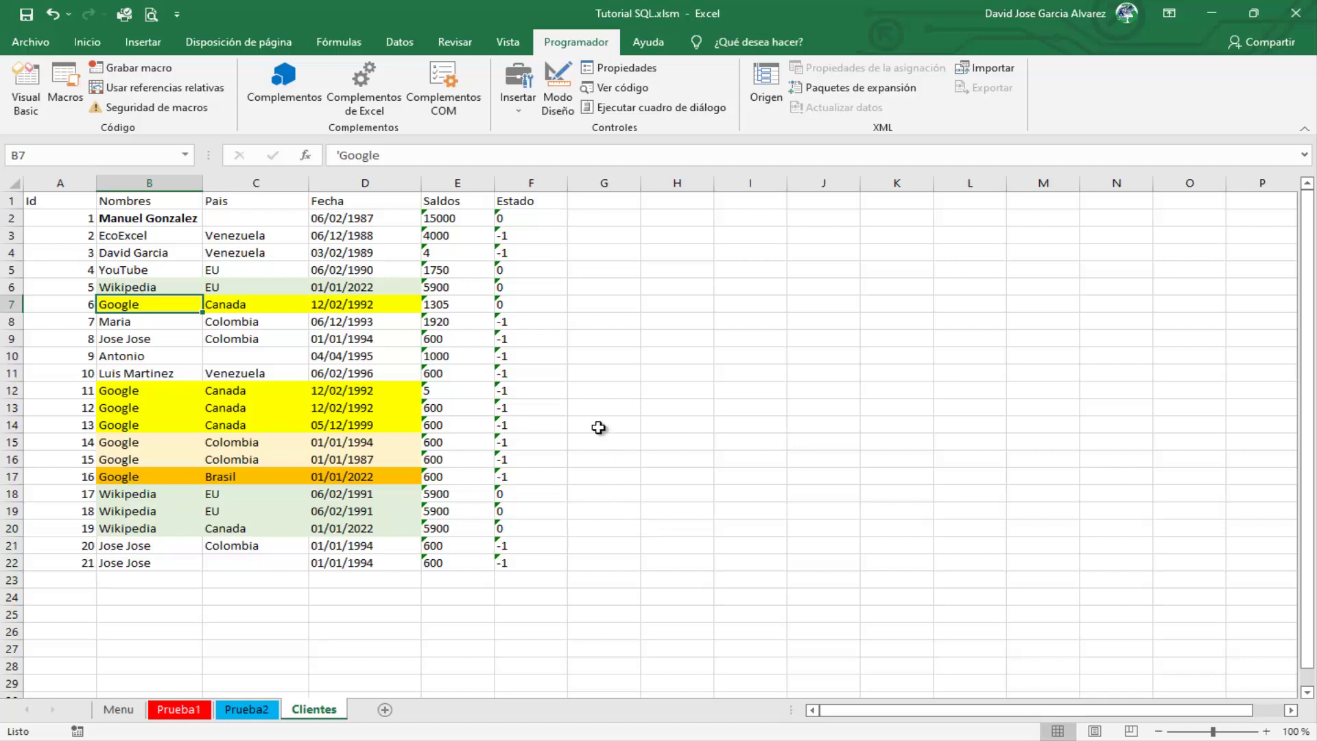
pyautogui.click(153, 242)
pyautogui.click(158, 274)
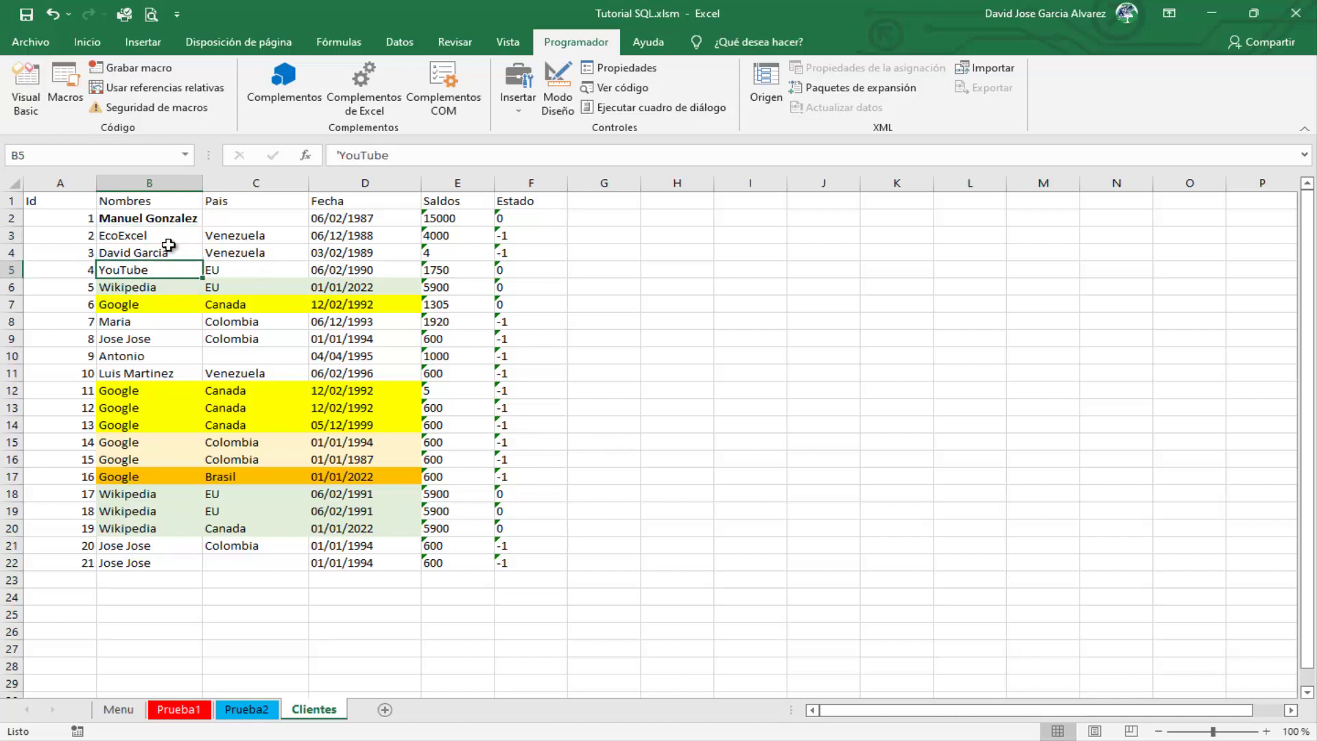
pyautogui.click(163, 237)
pyautogui.click(148, 305)
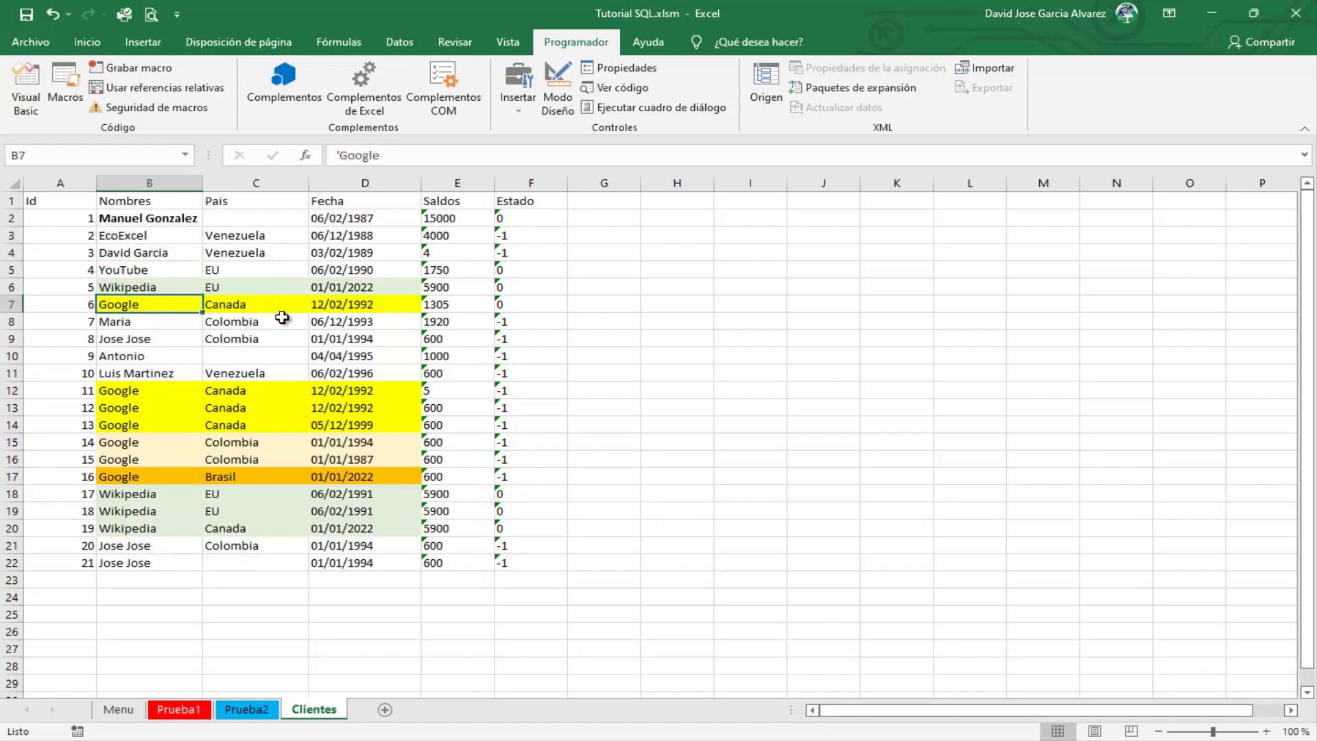
pyautogui.click(151, 322)
pyautogui.click(199, 427)
pyautogui.click(37, 110)
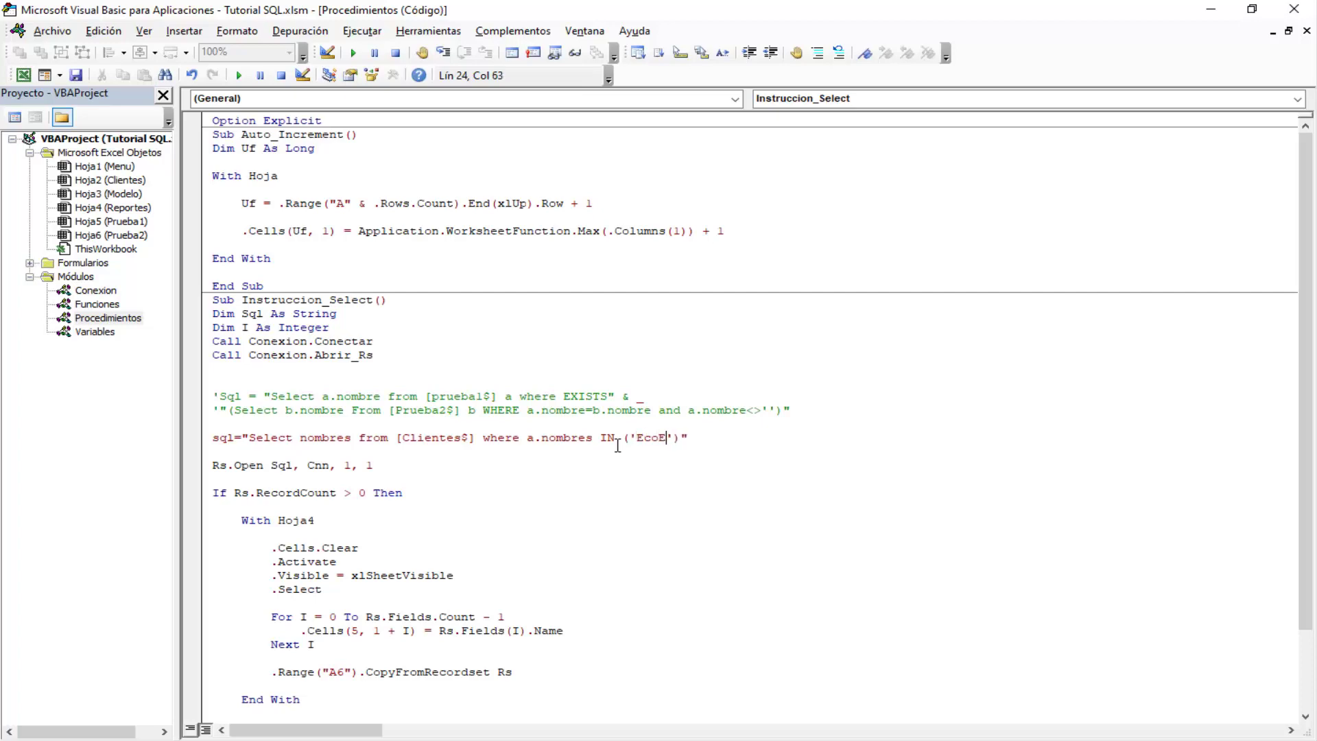
# - Complete the Sql line with IN ('EcoExcel') and switch back to the Excel workbook
pyautogui.press('Down')
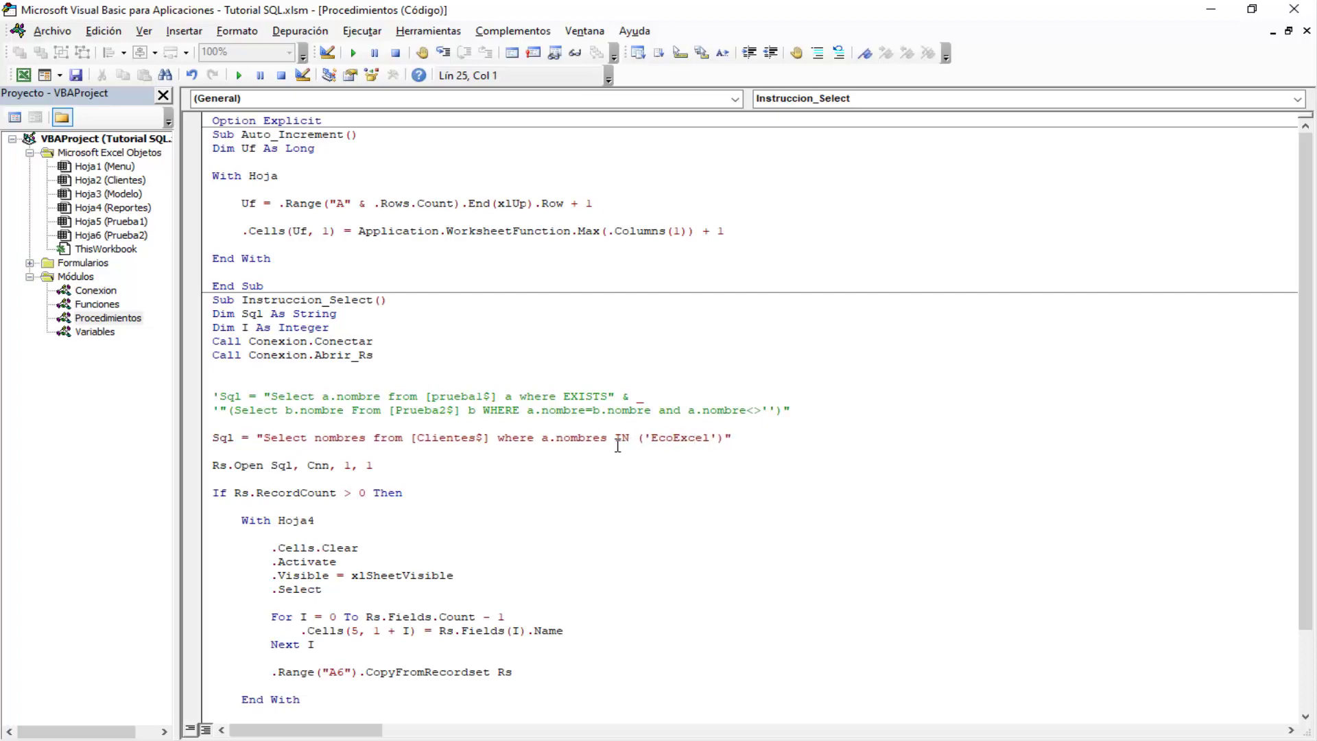
pyautogui.click(1212, 9)
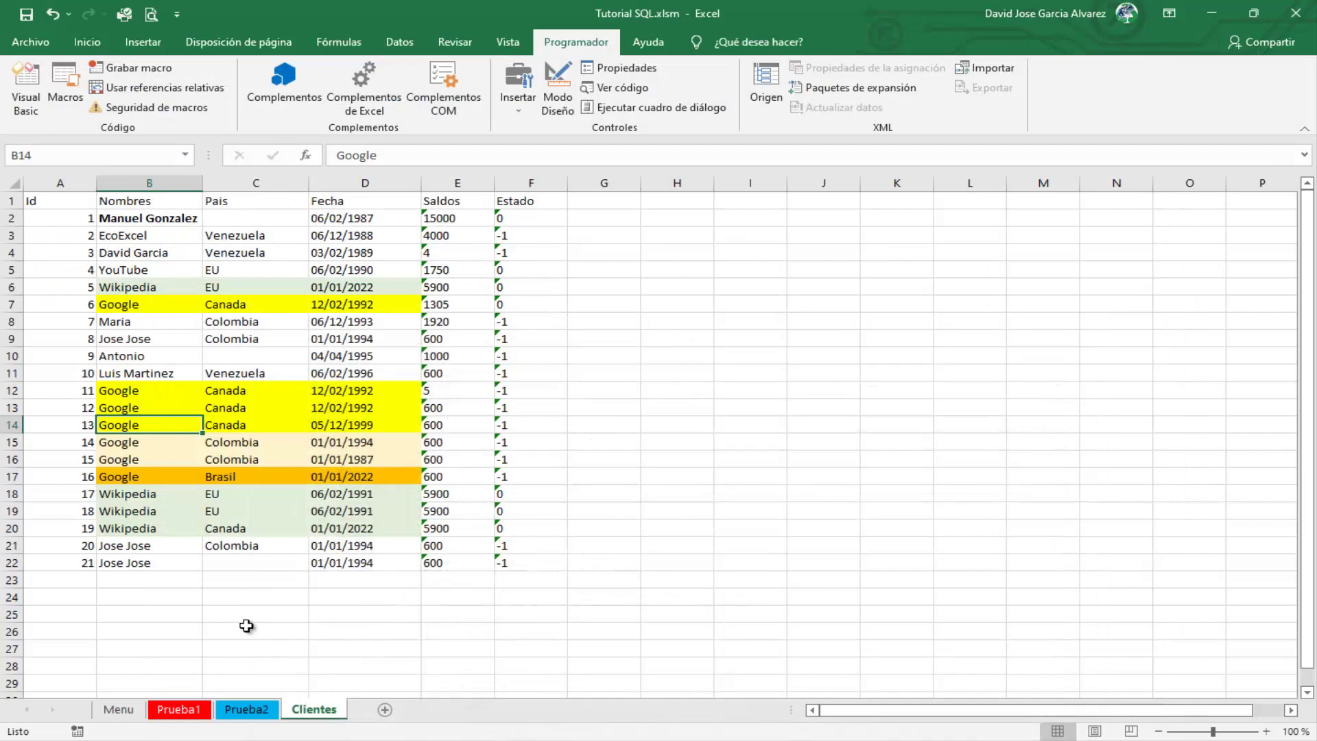
# - Run Inst. Select, debug the error, remove the 'a.' prefix from nombres, and reset the macro
pyautogui.click(118, 711)
pyautogui.click(467, 238)
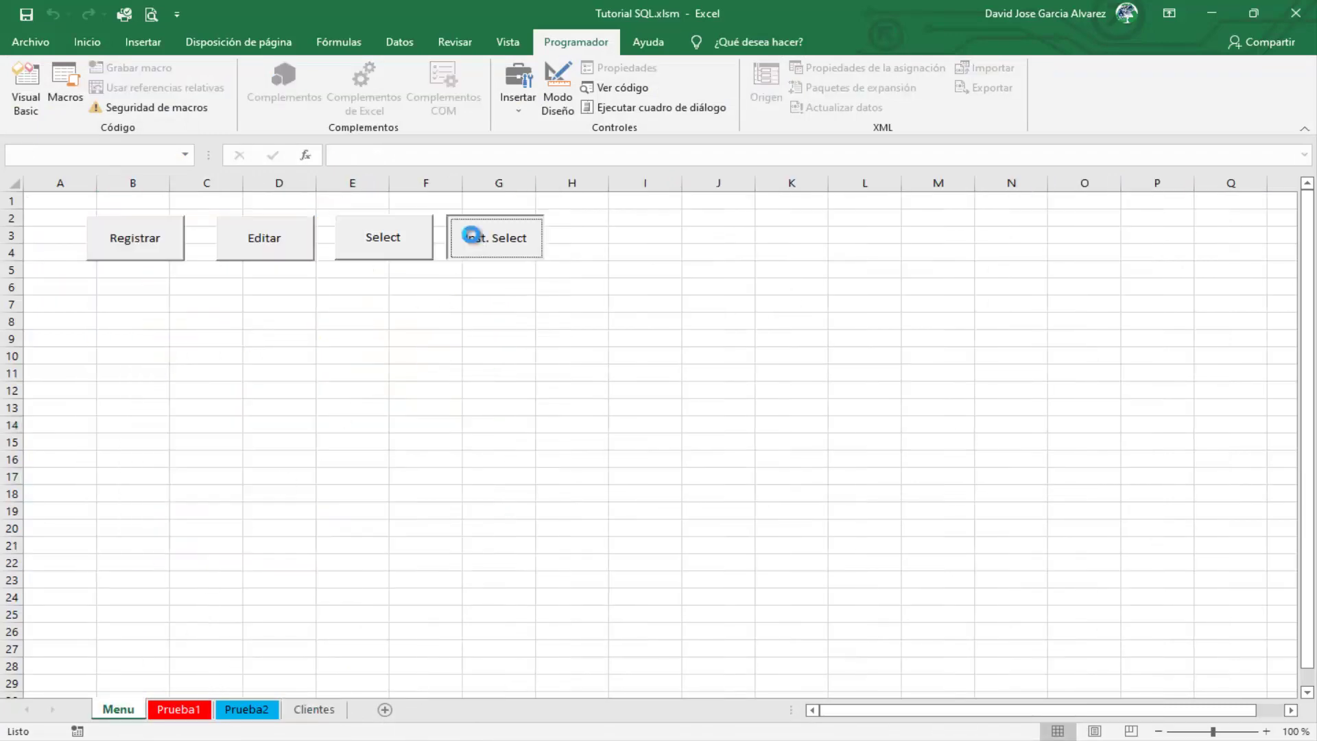
pyautogui.click(694, 344)
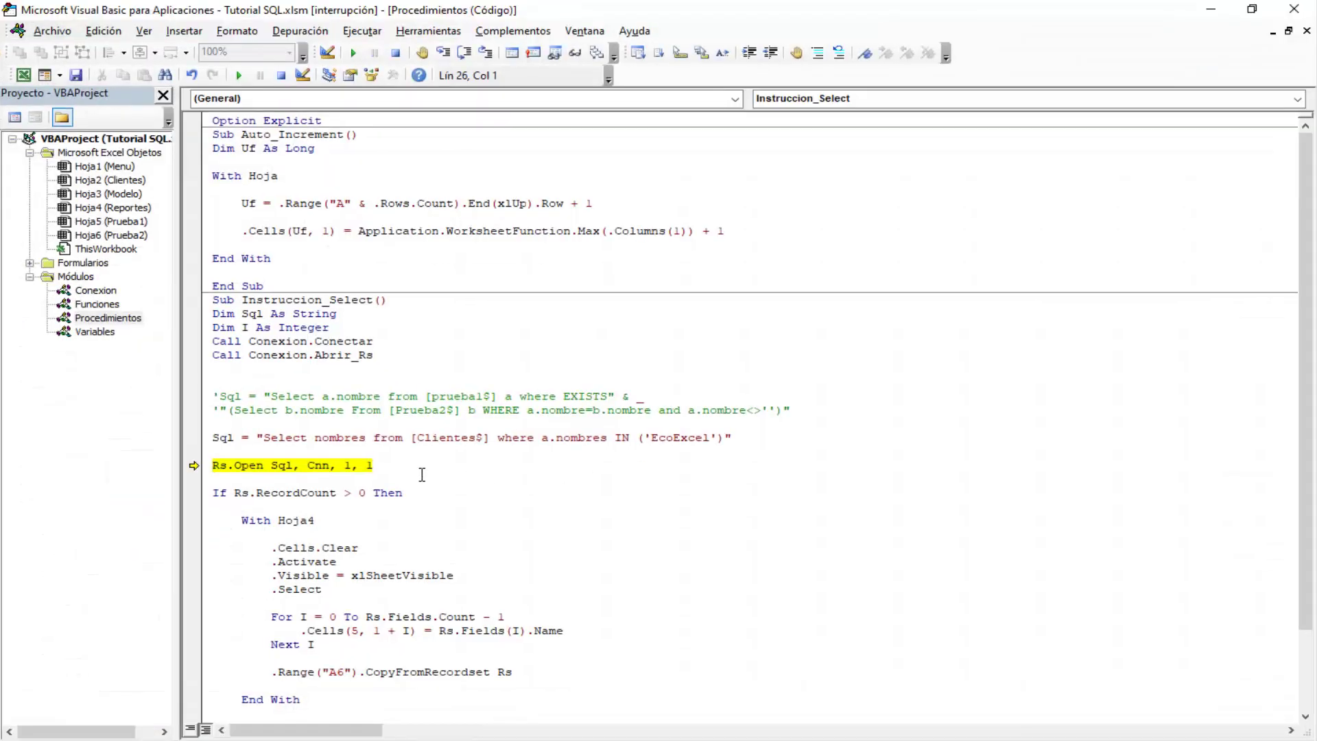
pyautogui.click(549, 436)
pyautogui.press('BackSpace')
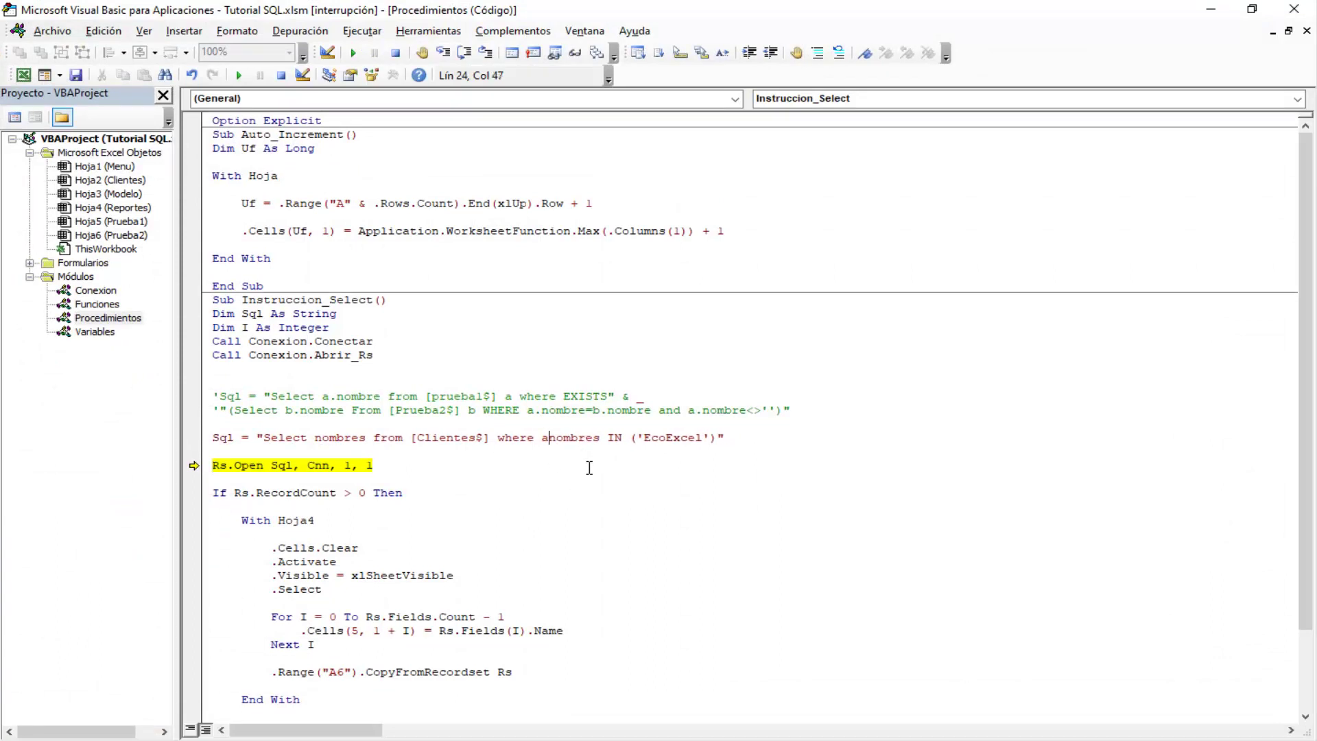
pyautogui.press('BackSpace')
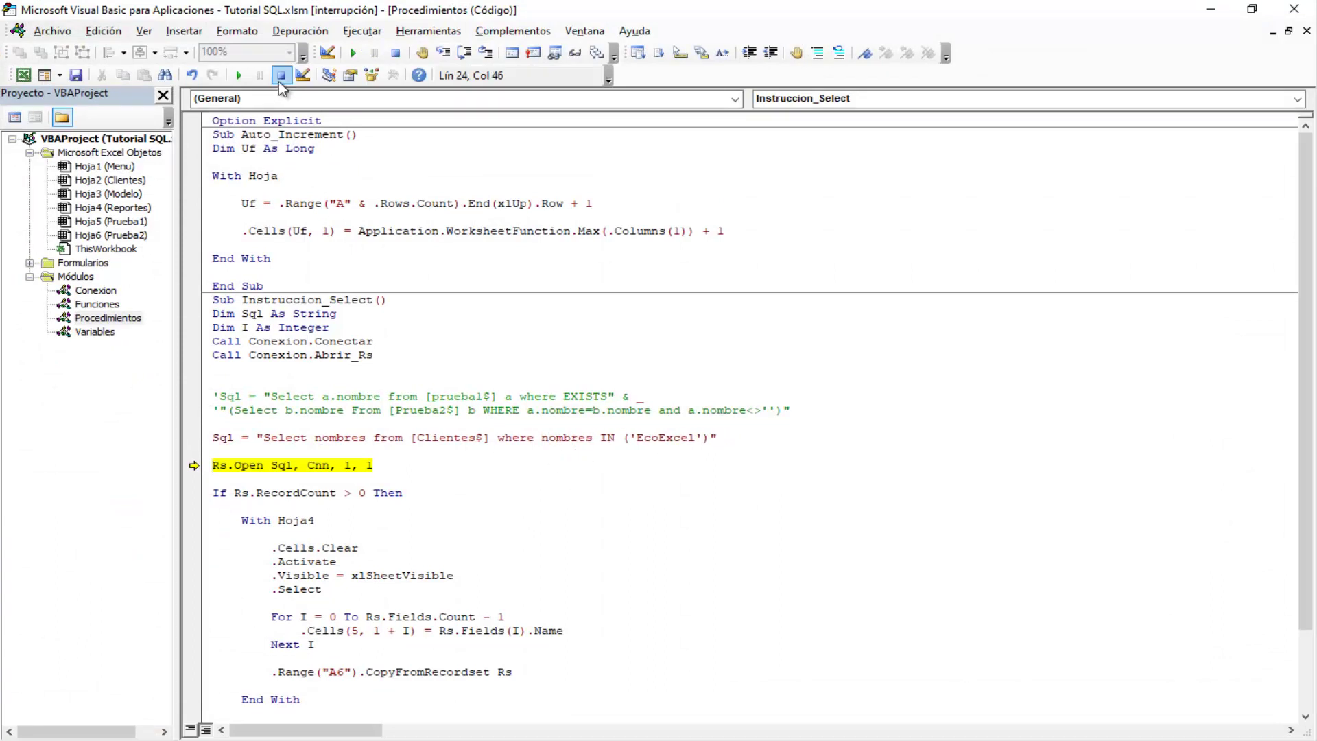
pyautogui.click(278, 81)
pyautogui.click(1211, 14)
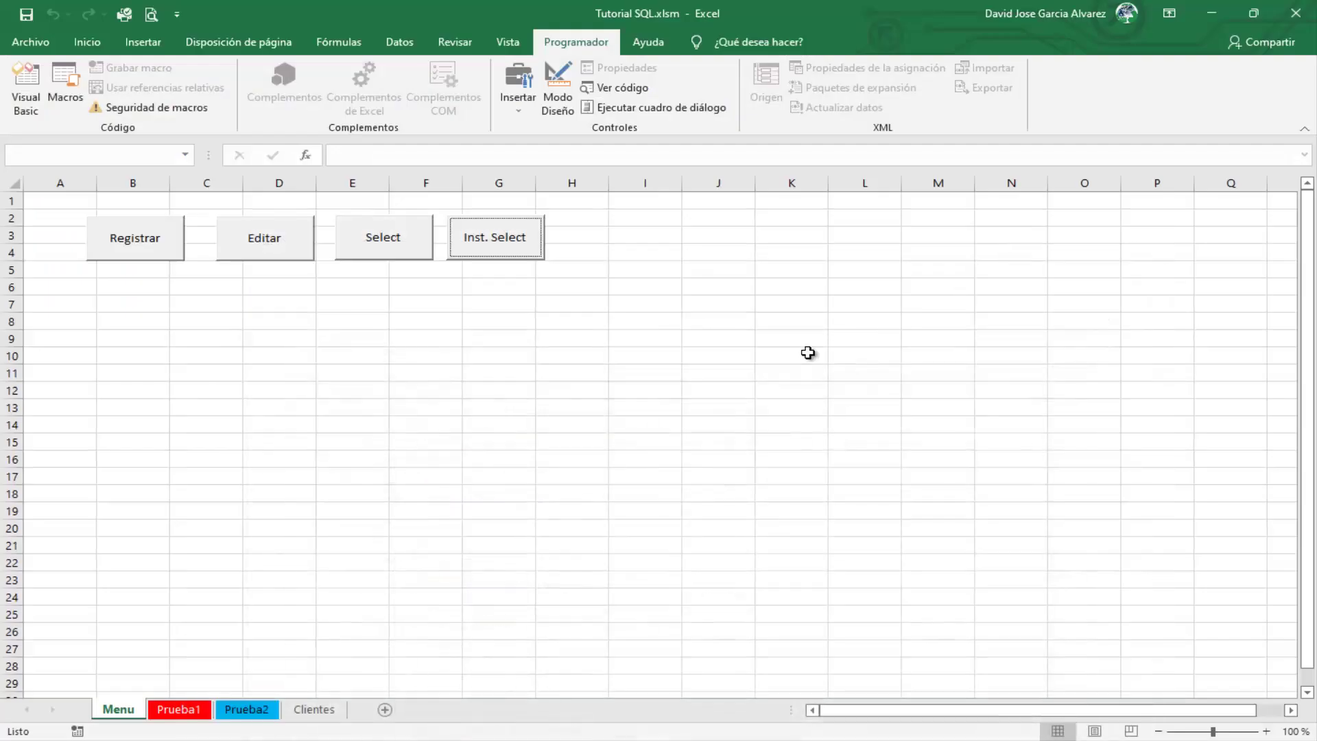
# - Rerun Inst. Select, confirm Reportes lists EcoExcel, and return to the Menu
pyautogui.click(506, 265)
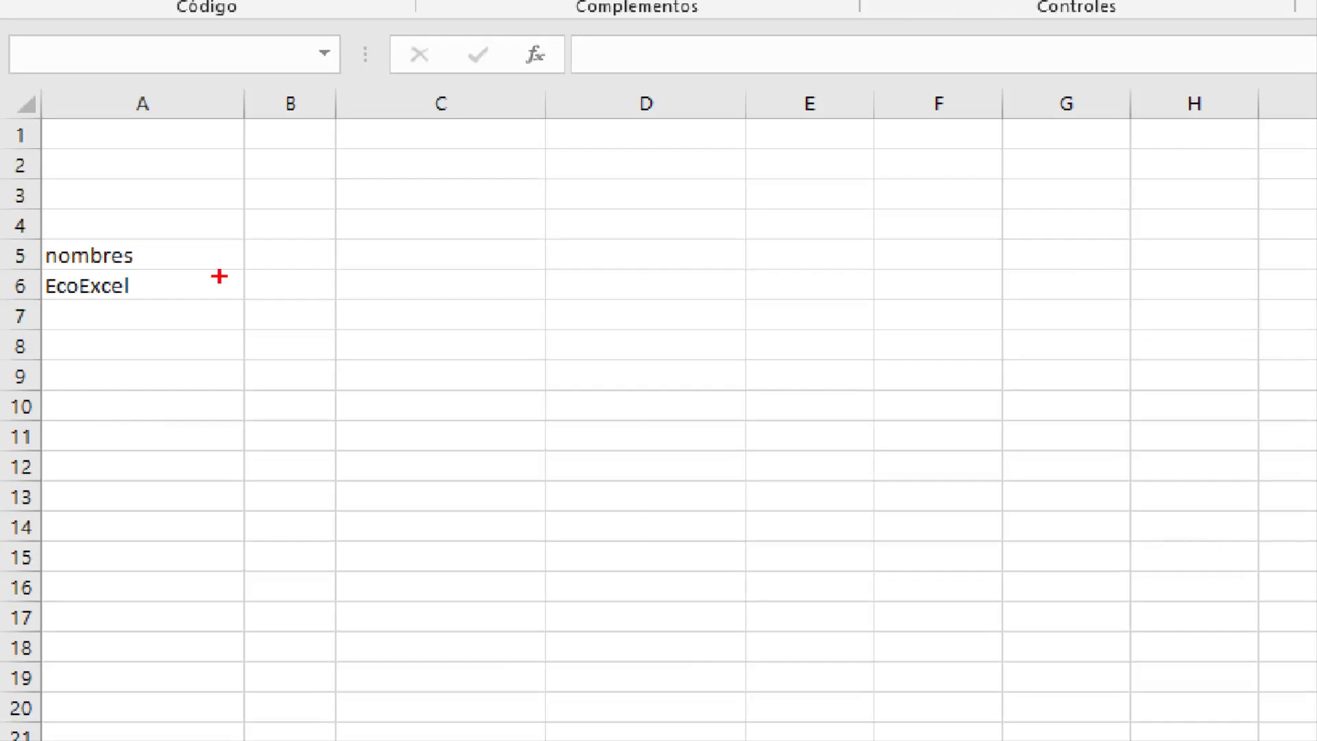
pyautogui.moveTo(198, 272); pyautogui.dragTo(341, 242)
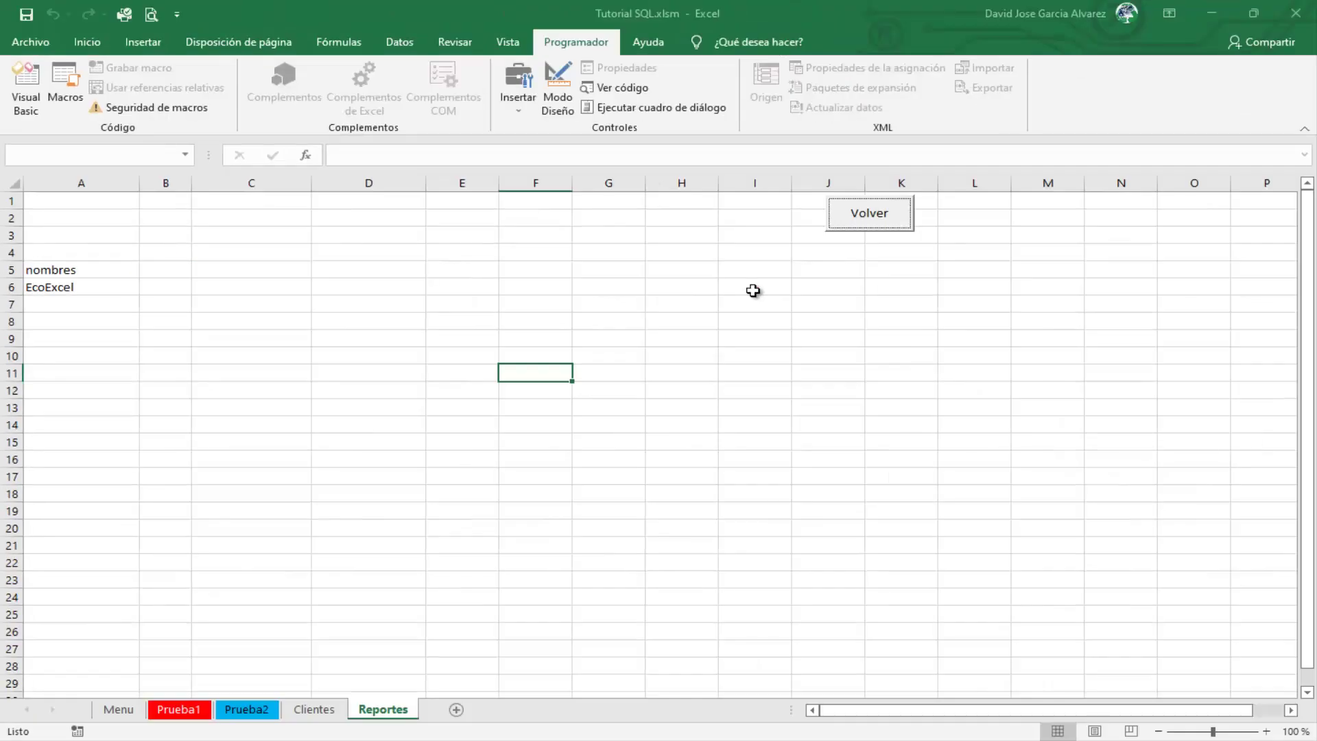
pyautogui.click(868, 214)
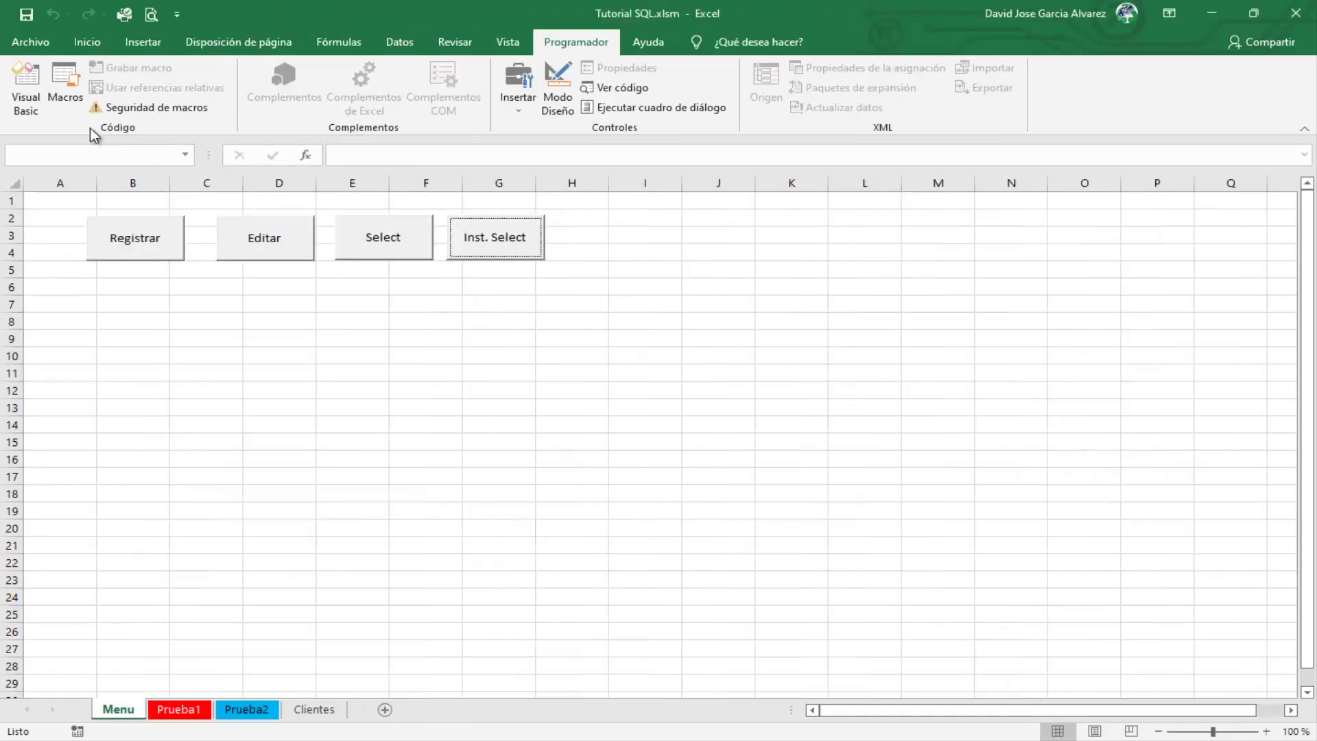
# - Extend the IN list to ('EcoExcel','Maria') and rerun Inst. Select to list both names
pyautogui.click(26, 88)
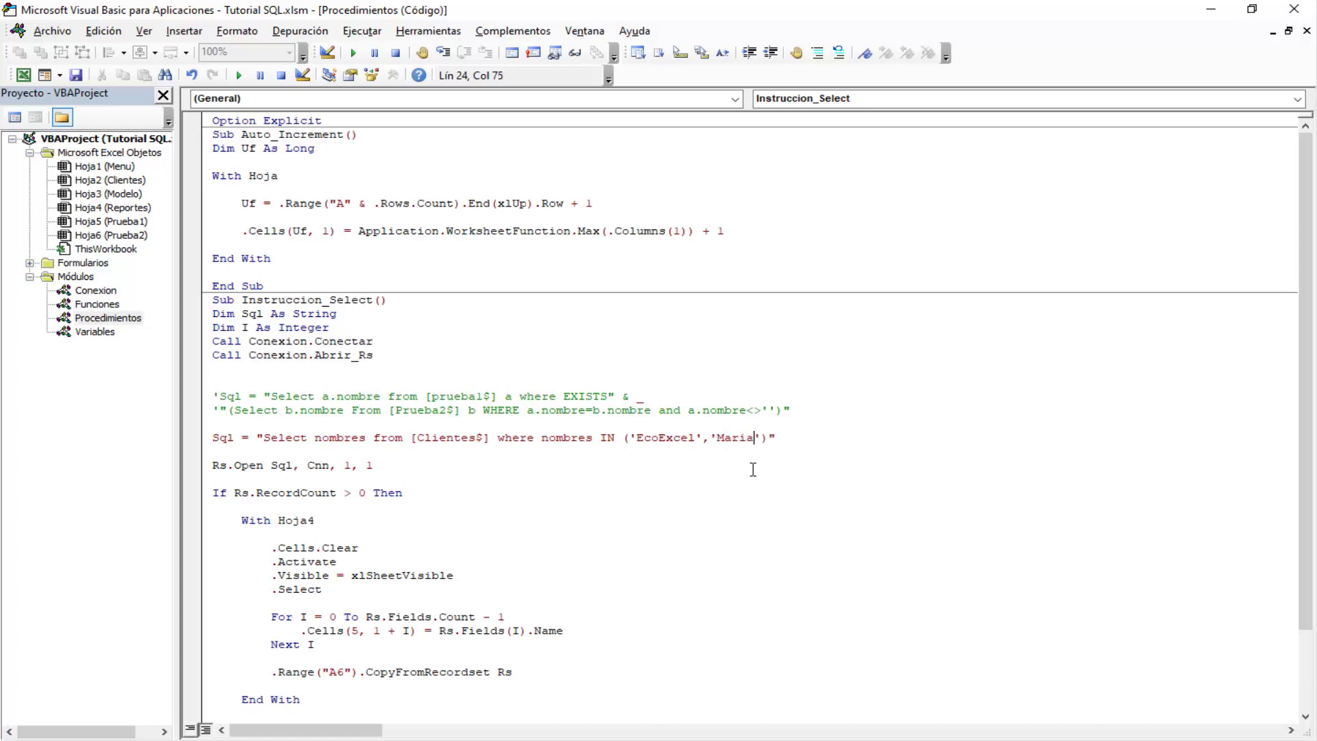
pyautogui.click(1211, 9)
pyautogui.click(473, 238)
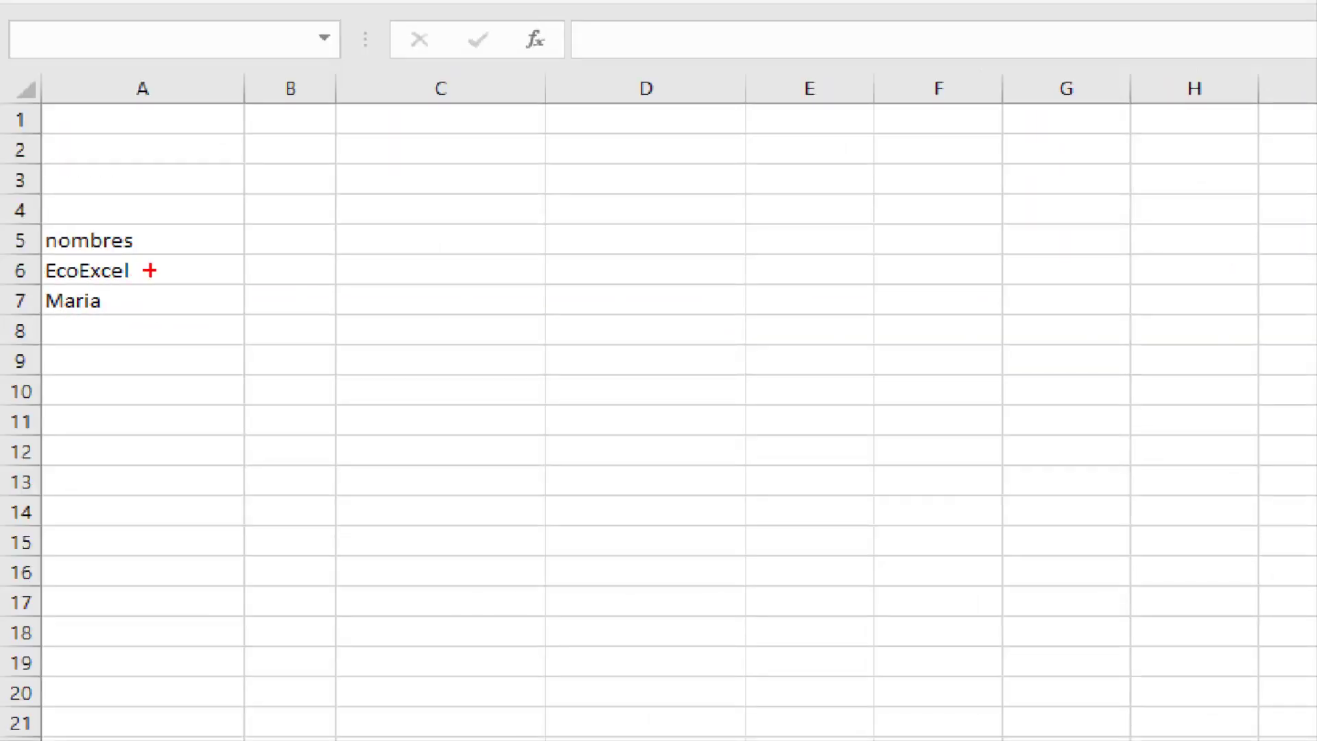
pyautogui.moveTo(139, 236); pyautogui.dragTo(208, 226)
pyautogui.moveTo(196, 299); pyautogui.dragTo(170, 302)
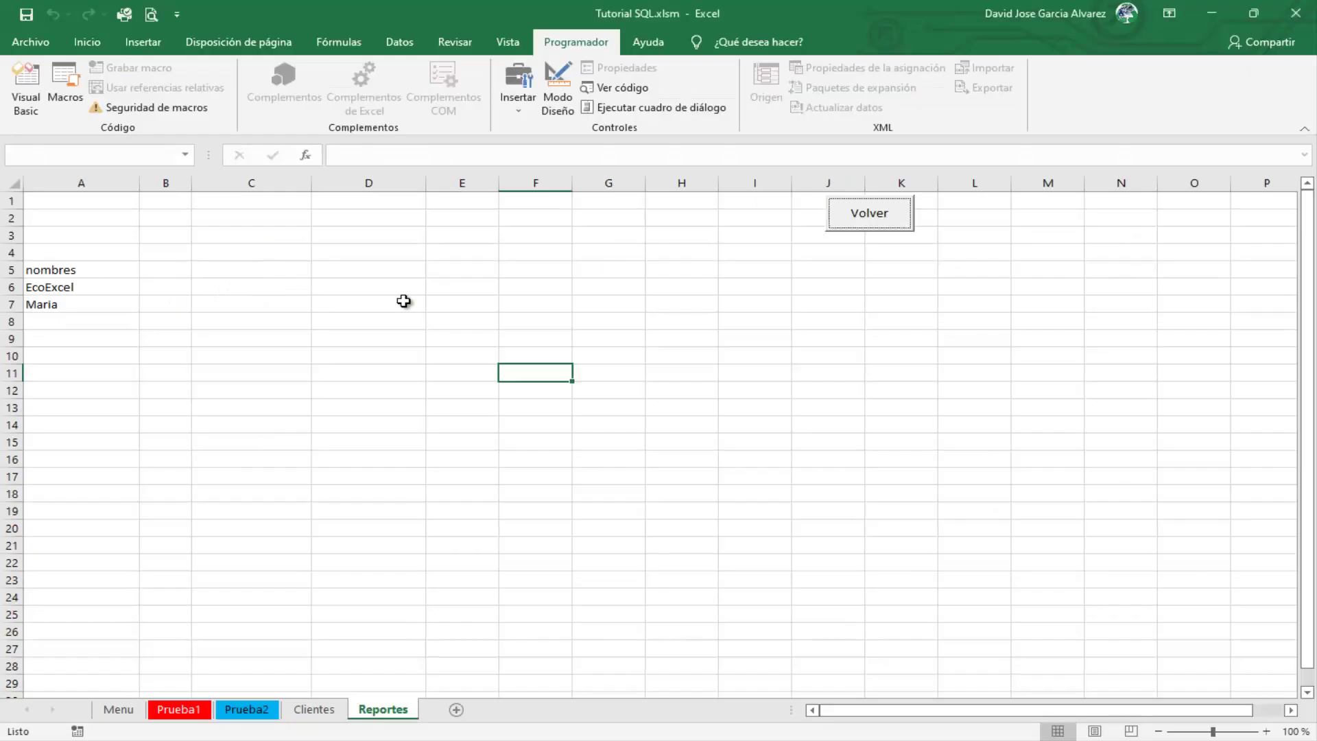
# - Add 'Google' to the IN list and rerun Inst. Select, yielding EcoExcel, Maria and seven Google rows
pyautogui.click(878, 216)
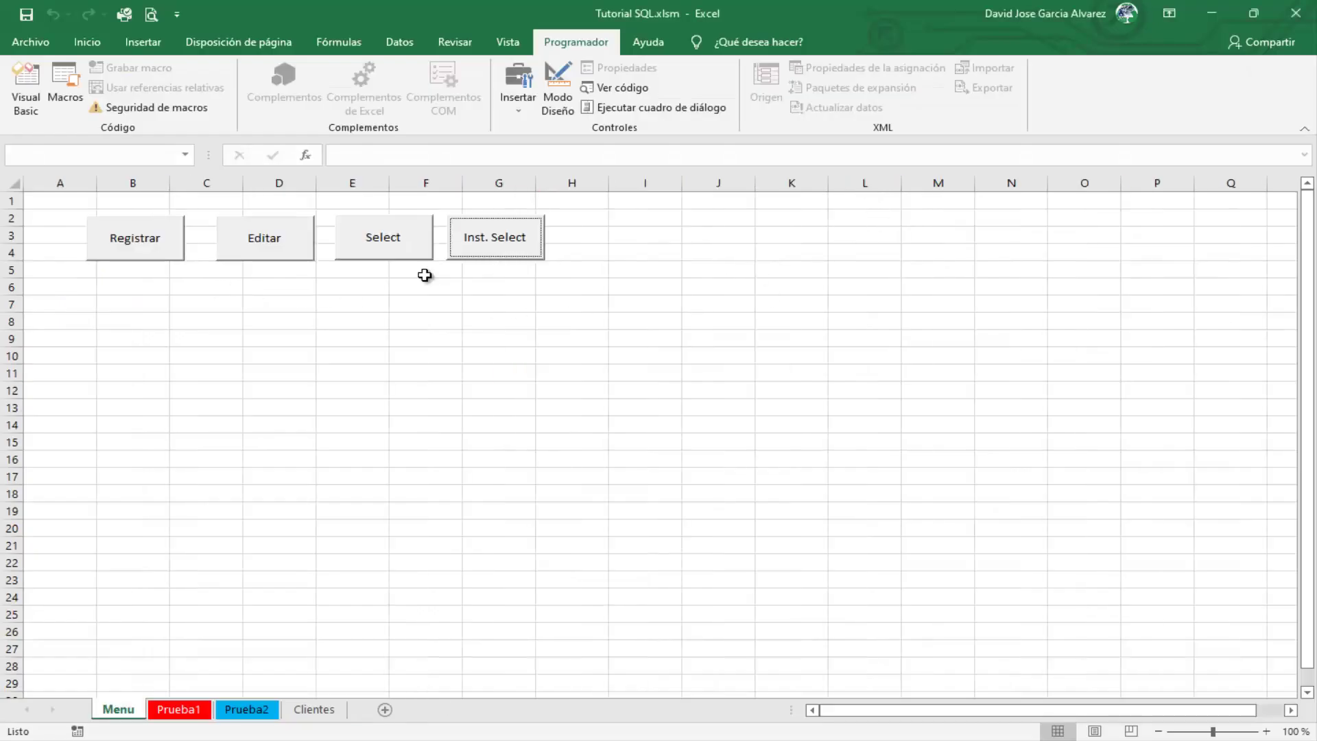
pyautogui.click(26, 89)
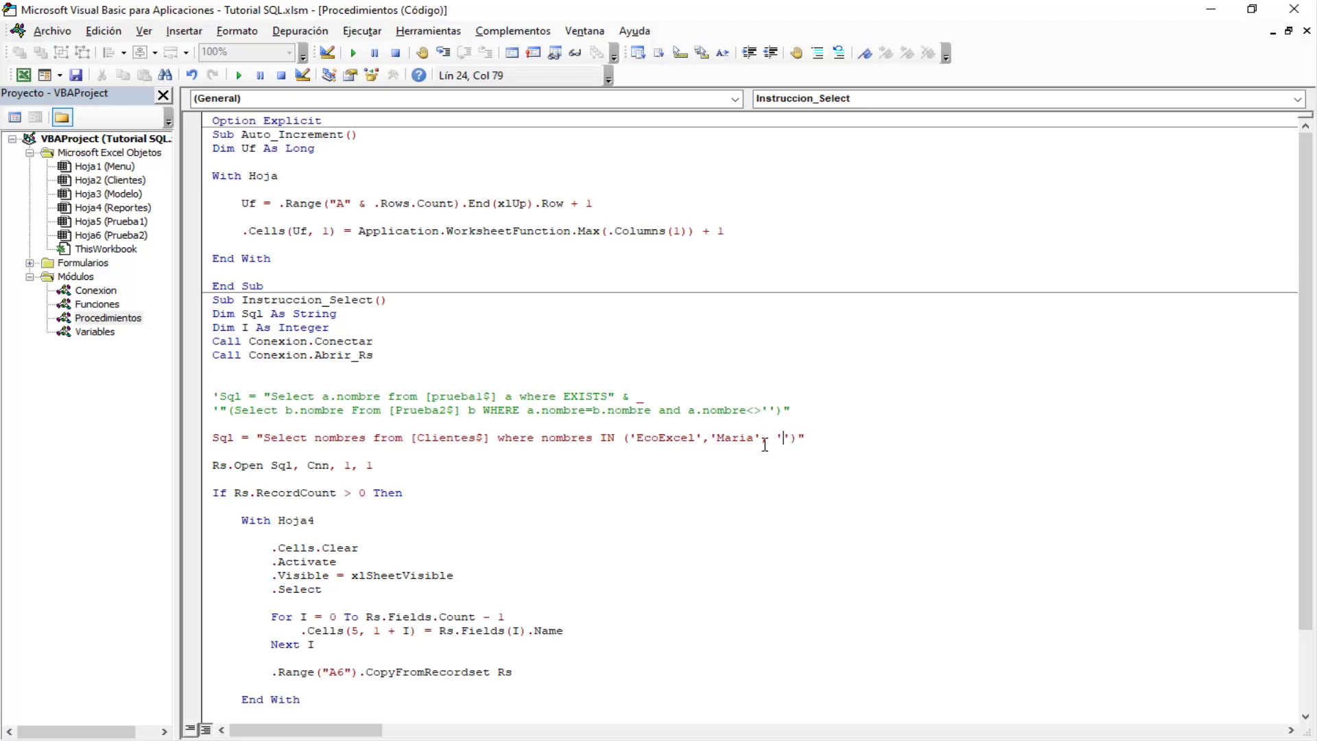
pyautogui.press('BackSpace')
pyautogui.hotkey('alt', 'F11')
pyautogui.click(472, 245)
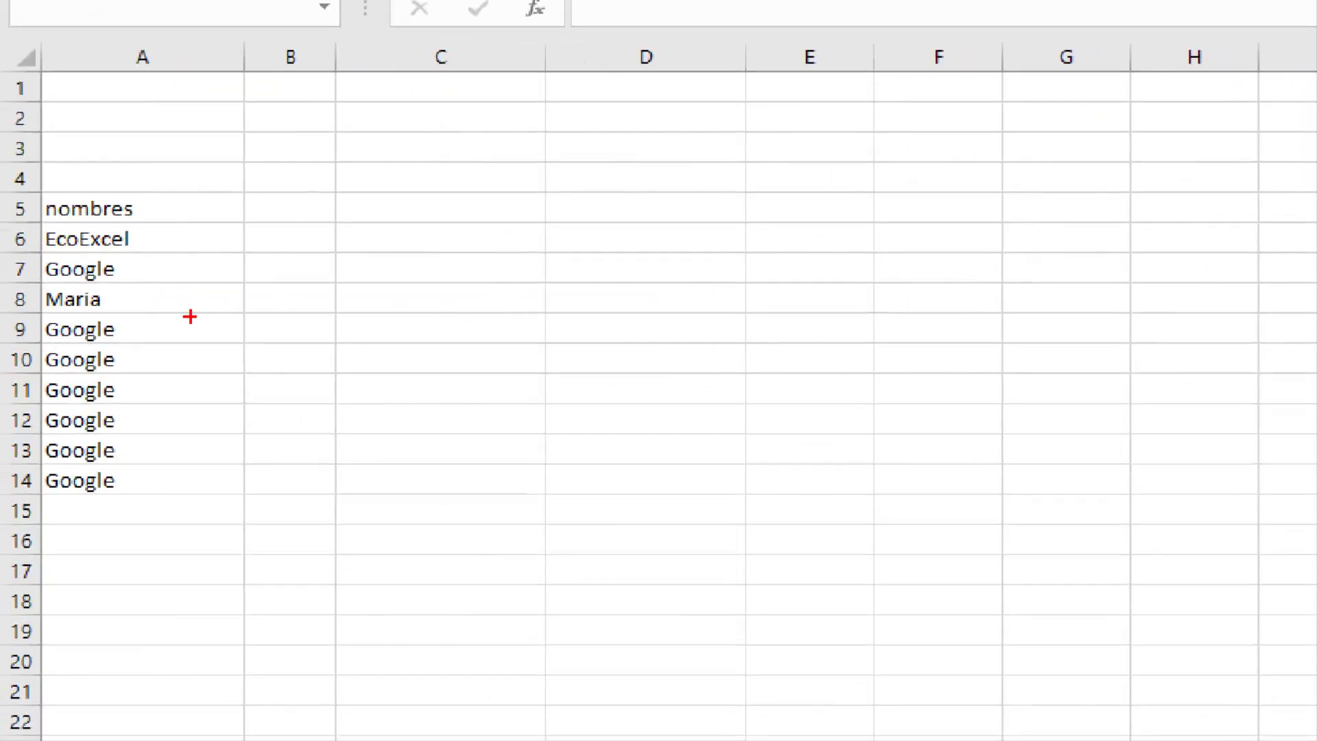
pyautogui.moveTo(180, 290); pyautogui.dragTo(148, 297)
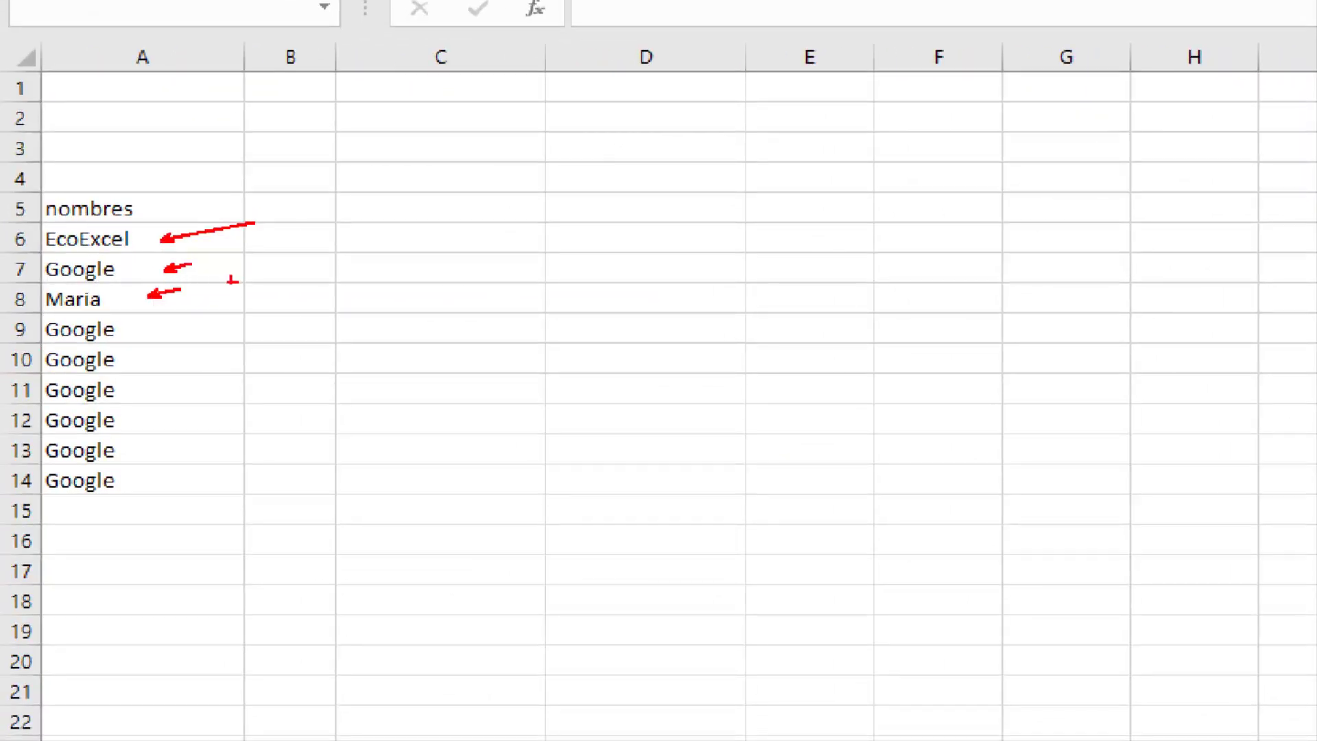
pyautogui.moveTo(41, 320)
pyautogui.mouseDown()
pyautogui.moveTo(160, 426)
pyautogui.moveTo(193, 500)
pyautogui.mouseUp()
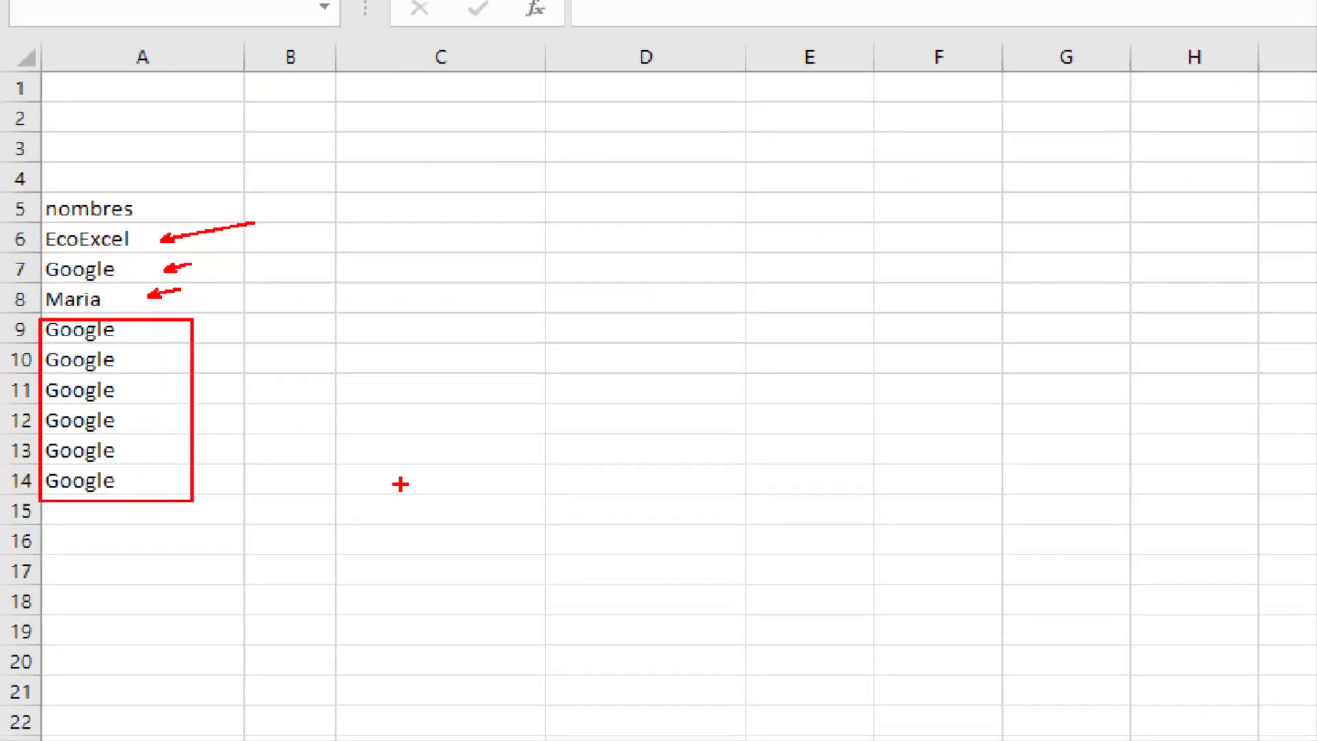
pyautogui.press('Escape')
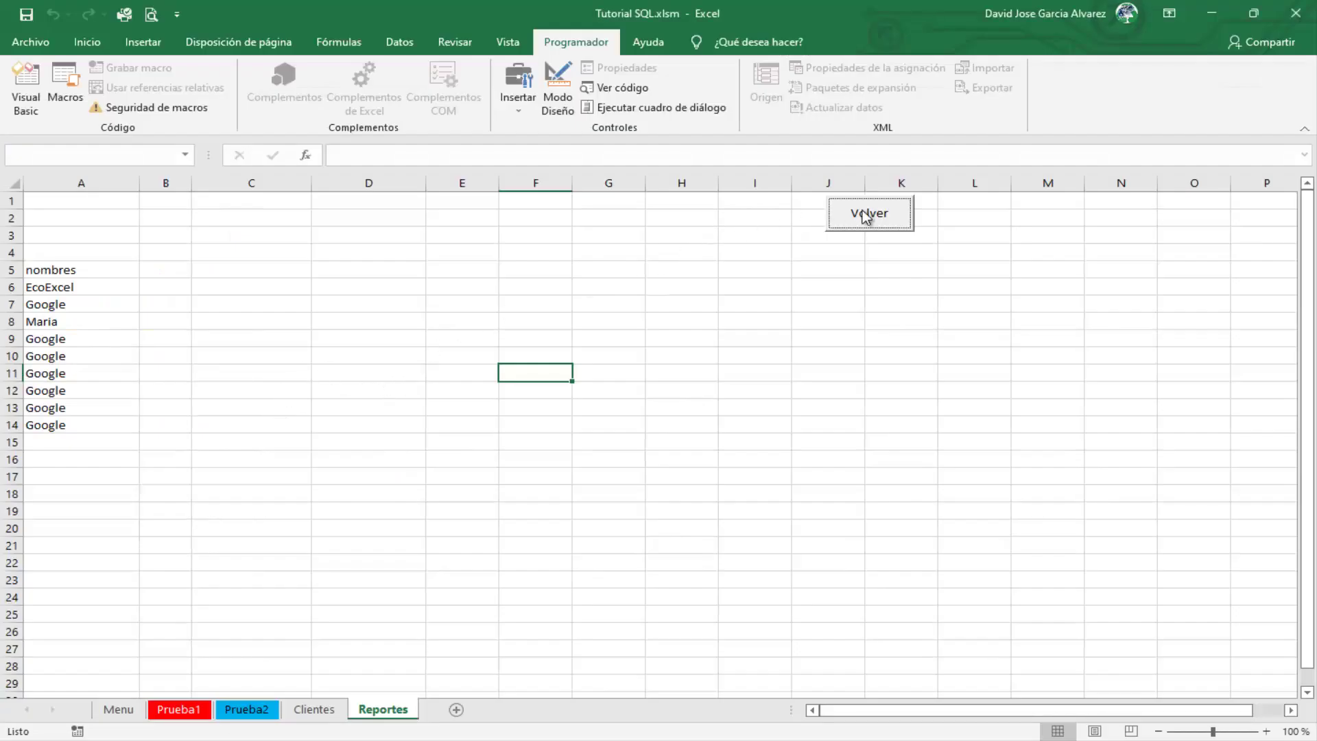
# - Return to the Menu sheet, open the VBA editor and delete the test Sql query line
pyautogui.click(864, 215)
pyautogui.click(716, 322)
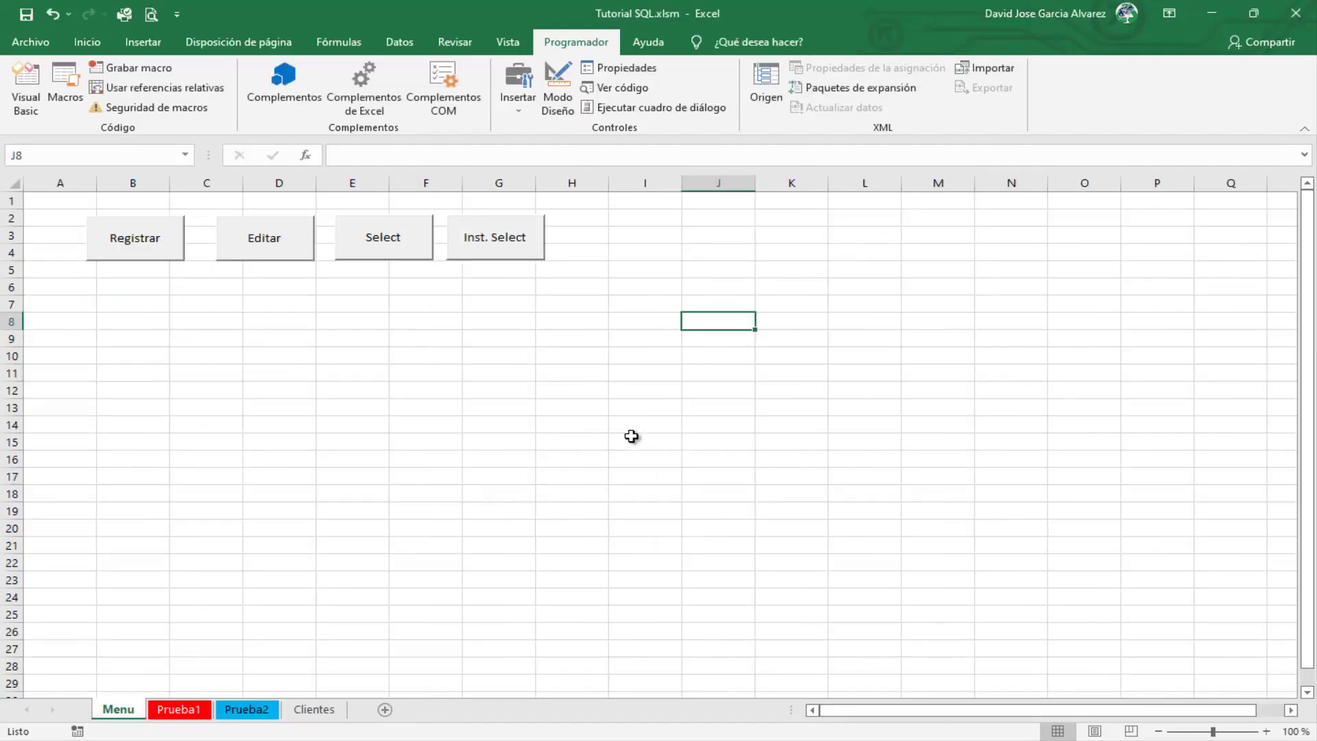
pyautogui.click(28, 96)
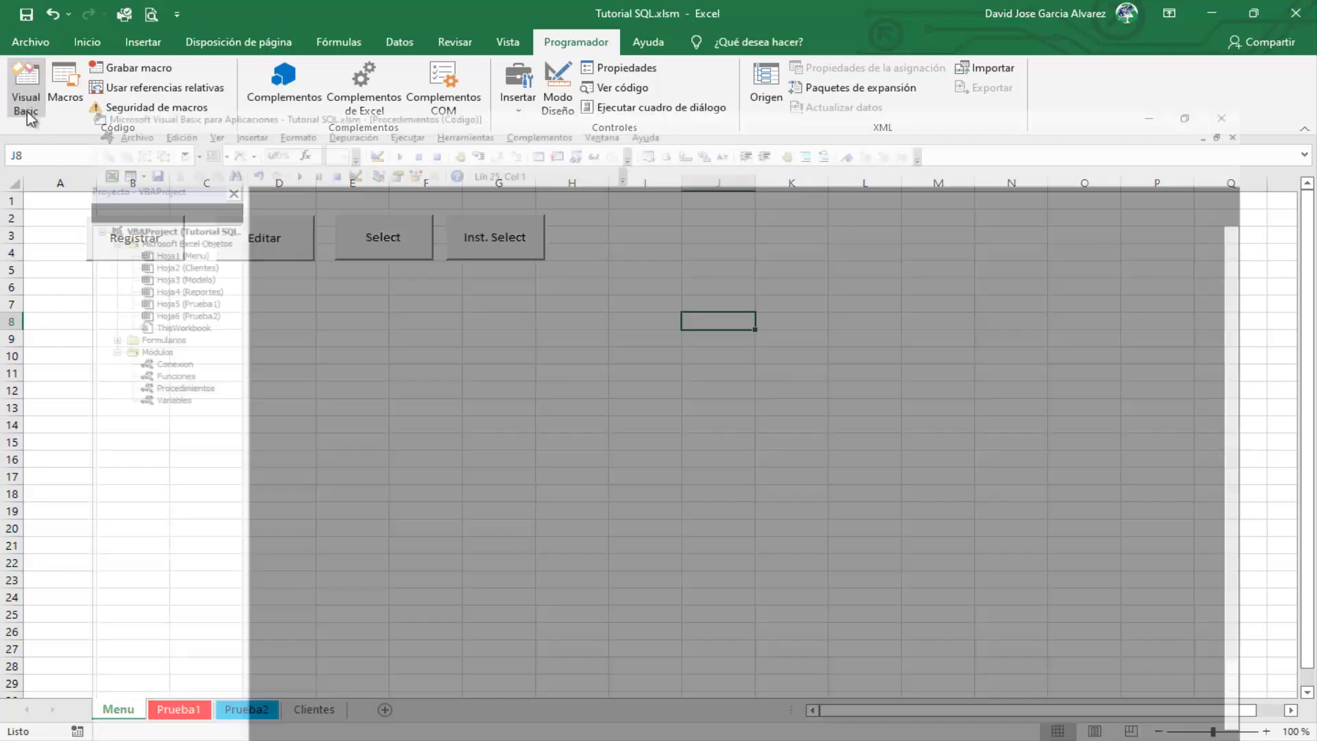
pyautogui.doubleClick(607, 439)
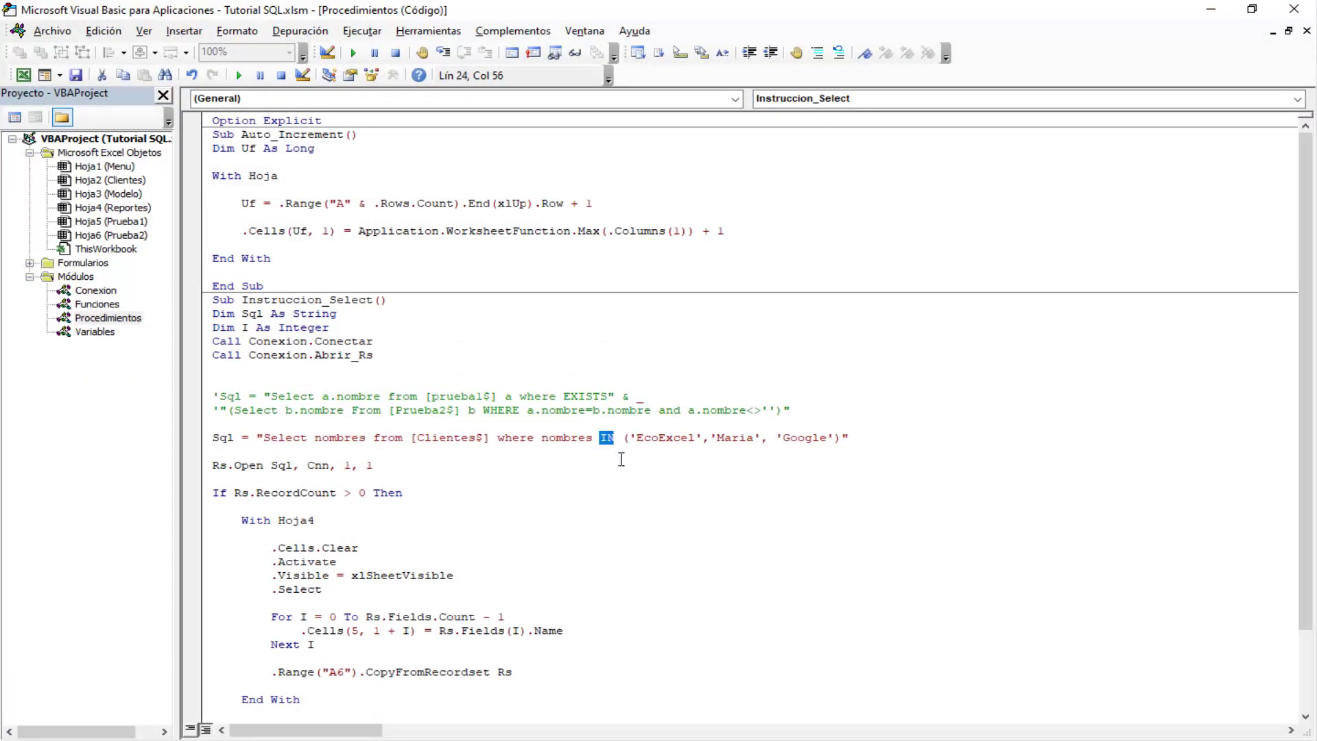
pyautogui.click(204, 442)
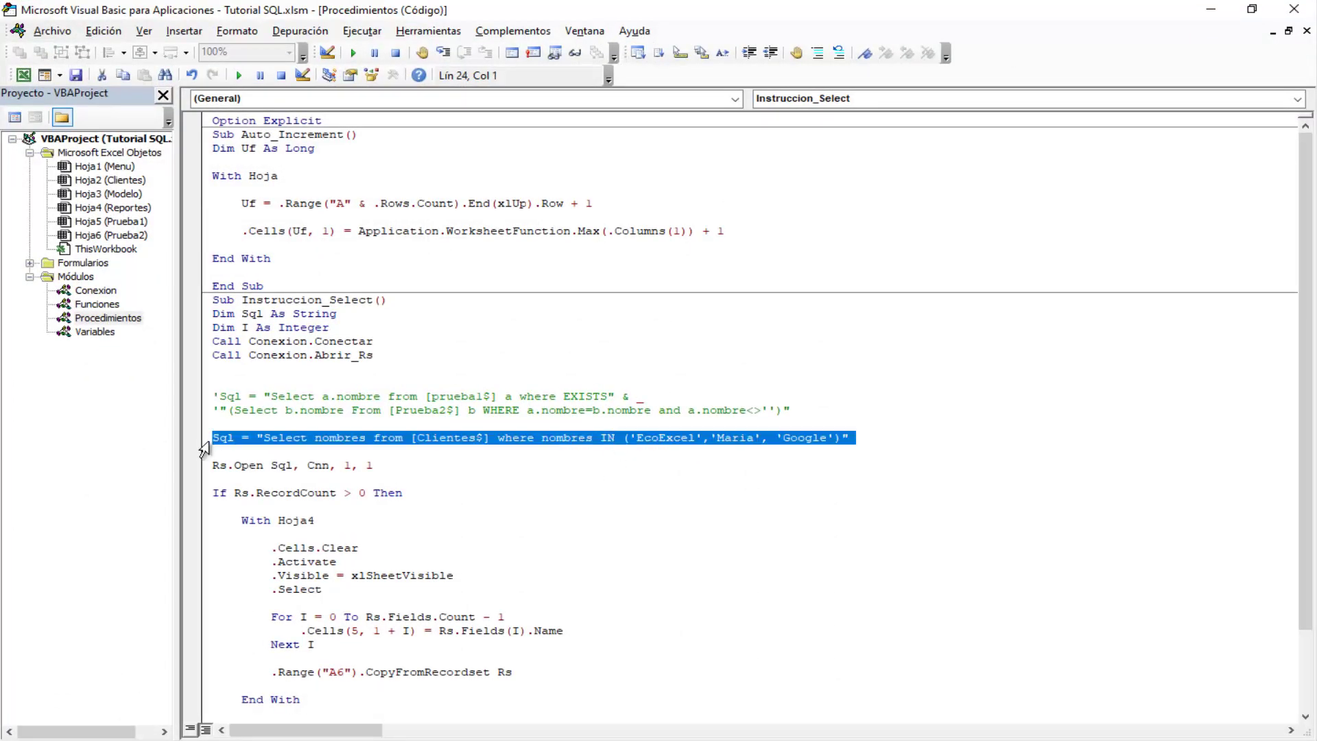
pyautogui.press('Delete')
pyautogui.press('Delete')
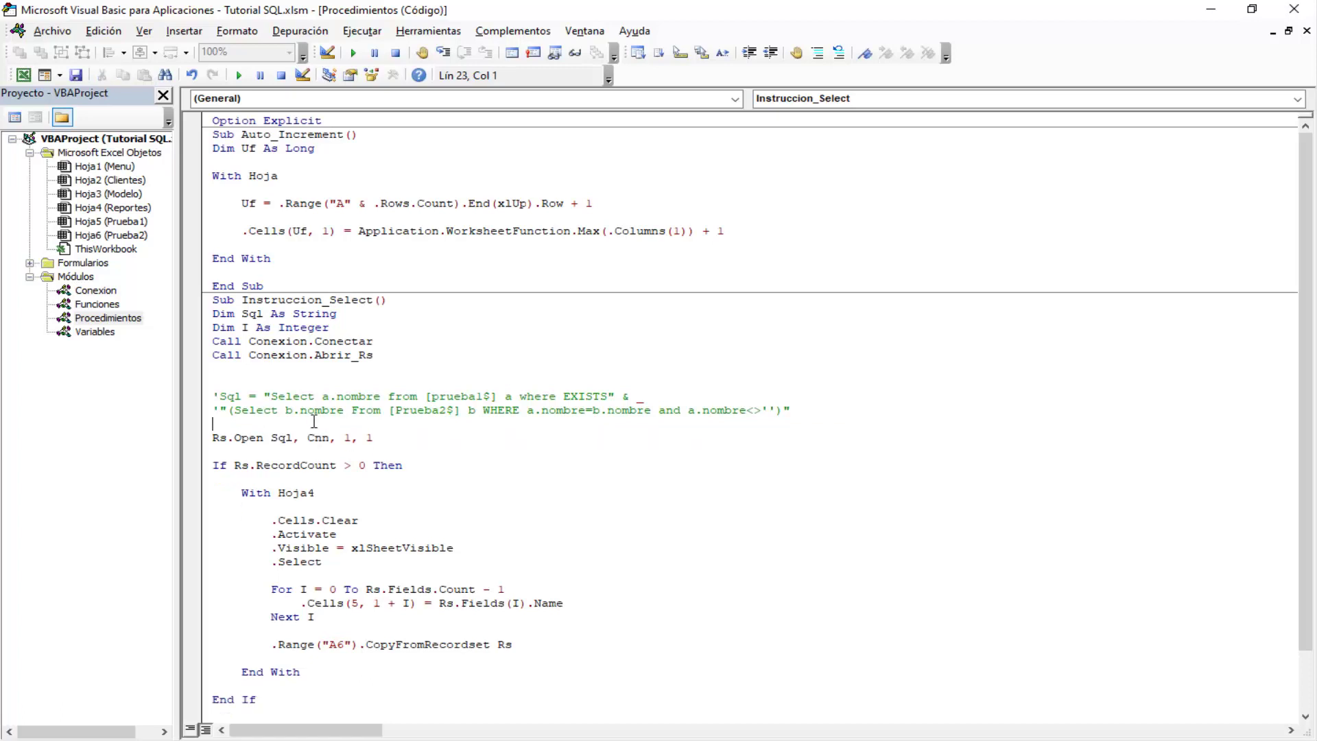
# - Uncomment the two EXISTS query lines and remove the blank line above them
pyautogui.moveTo(796, 412); pyautogui.dragTo(212, 396)
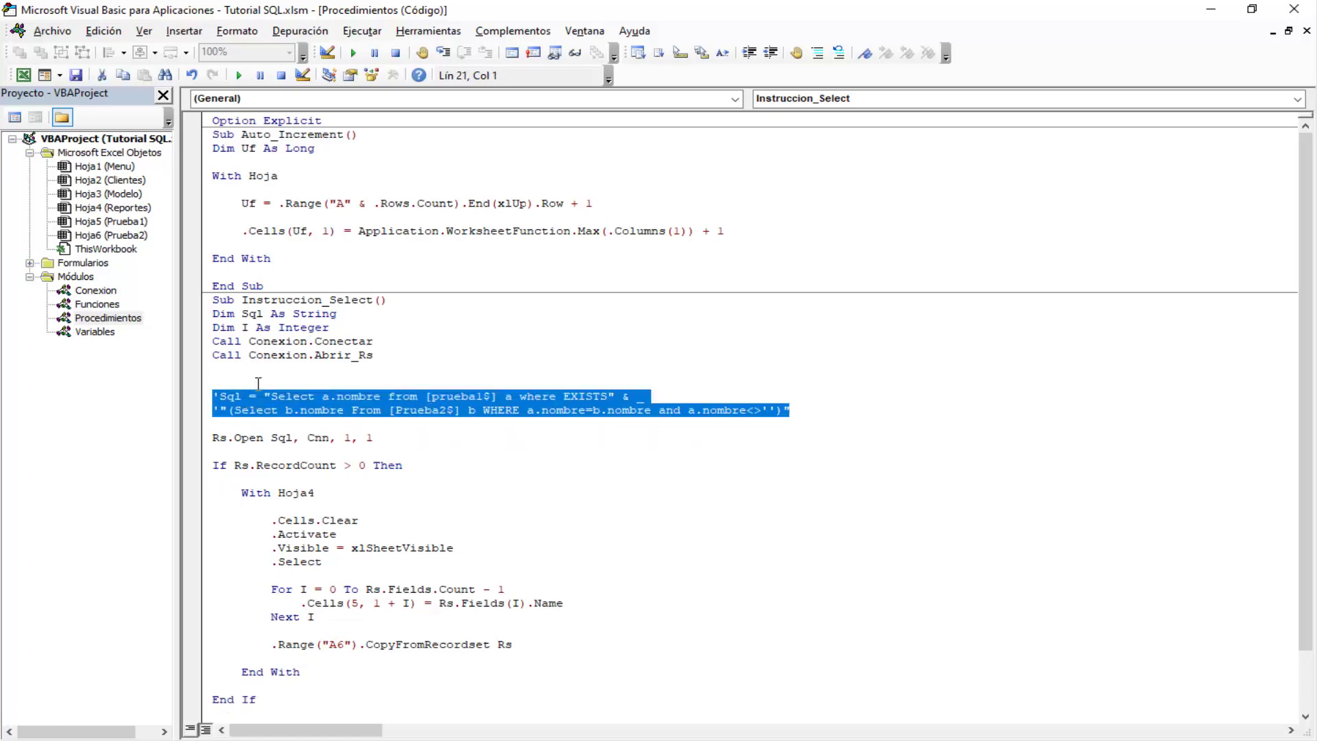
pyautogui.click(838, 53)
pyautogui.press('Up')
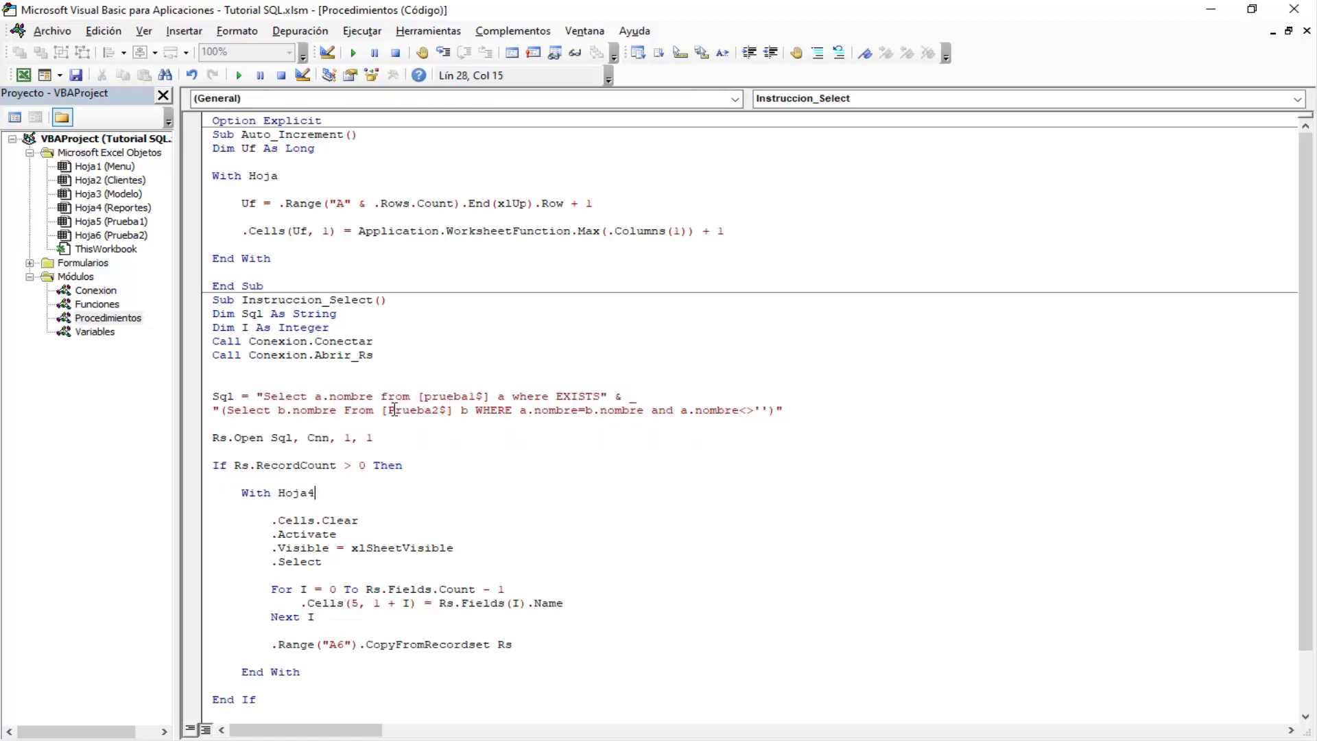
pyautogui.press('Delete')
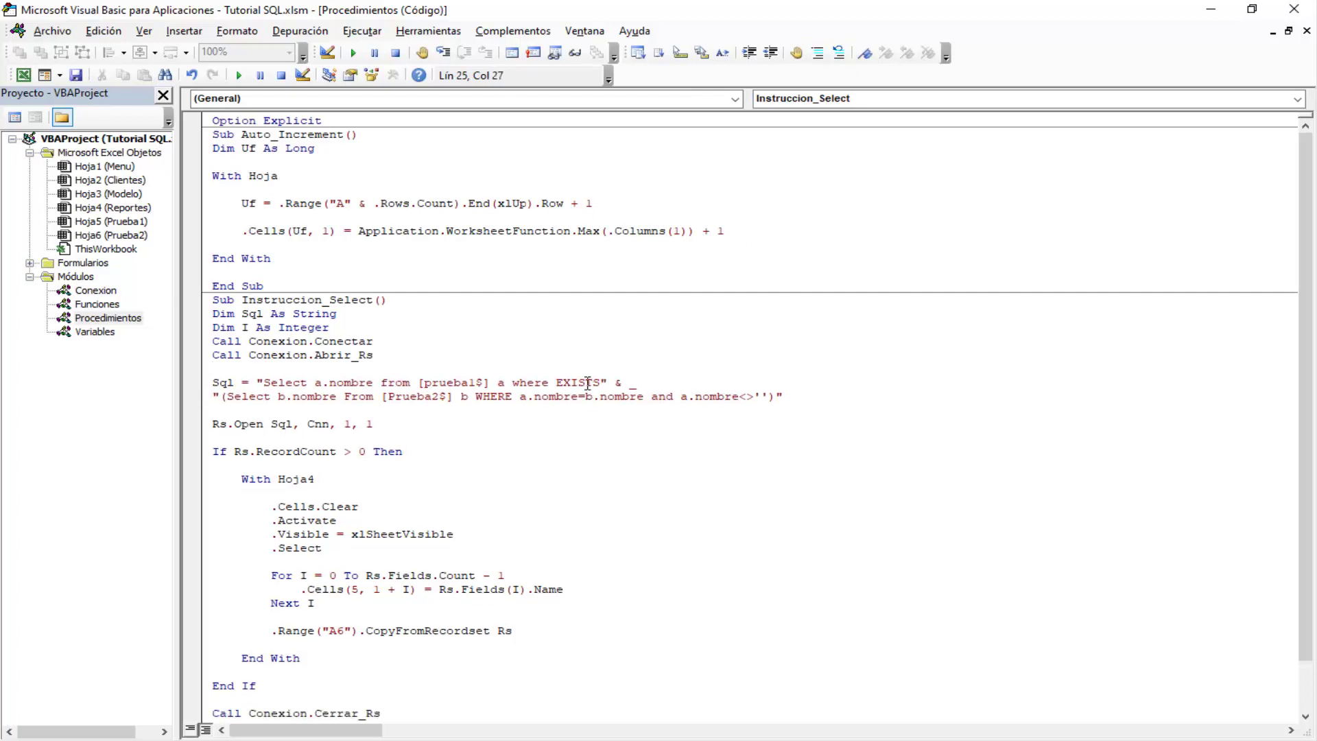
# - Replace EXISTS with 'a.nombre IN' before the Prueba2 subquery
pyautogui.doubleClick(576, 382)
pyautogui.press('Delete')
pyautogui.write('A.')
pyautogui.press('BackSpace')
pyautogui.press('BackSpace')
pyautogui.write('a.n')
pyautogui.write('ombre')
pyautogui.write('IN')
pyautogui.moveTo(767, 397); pyautogui.dragTo(277, 397)
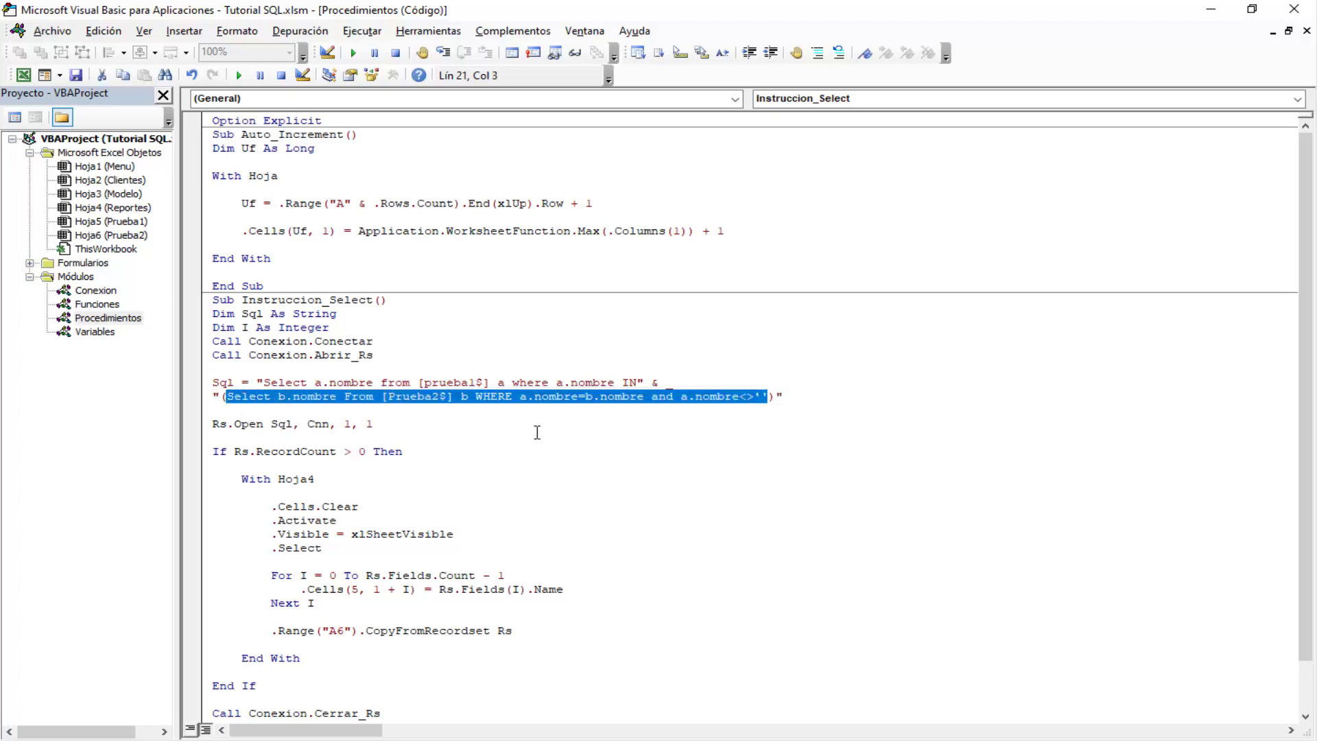
pyautogui.click(581, 456)
# - Run Inst. Select to list Ramon, Jose and Gustavo on Reportes, then select Prueba1 cell B10
pyautogui.click(1211, 10)
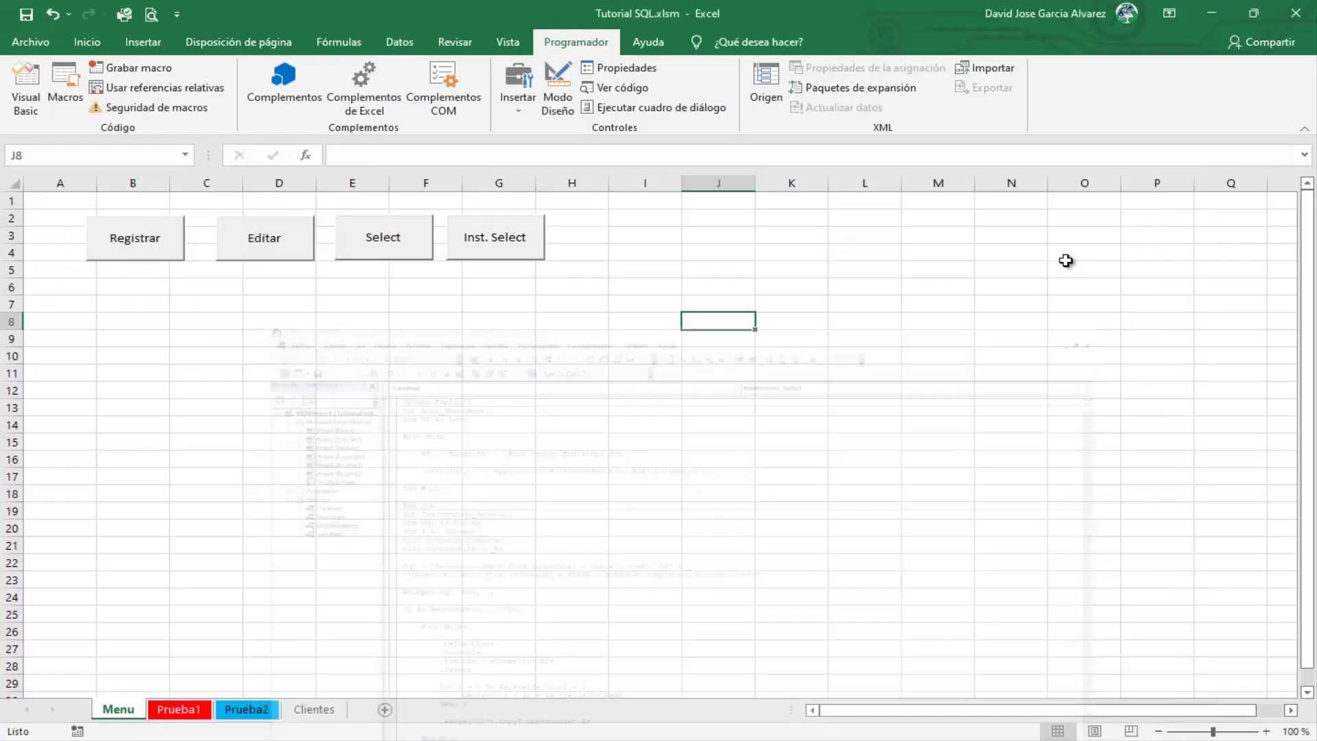
pyautogui.click(518, 249)
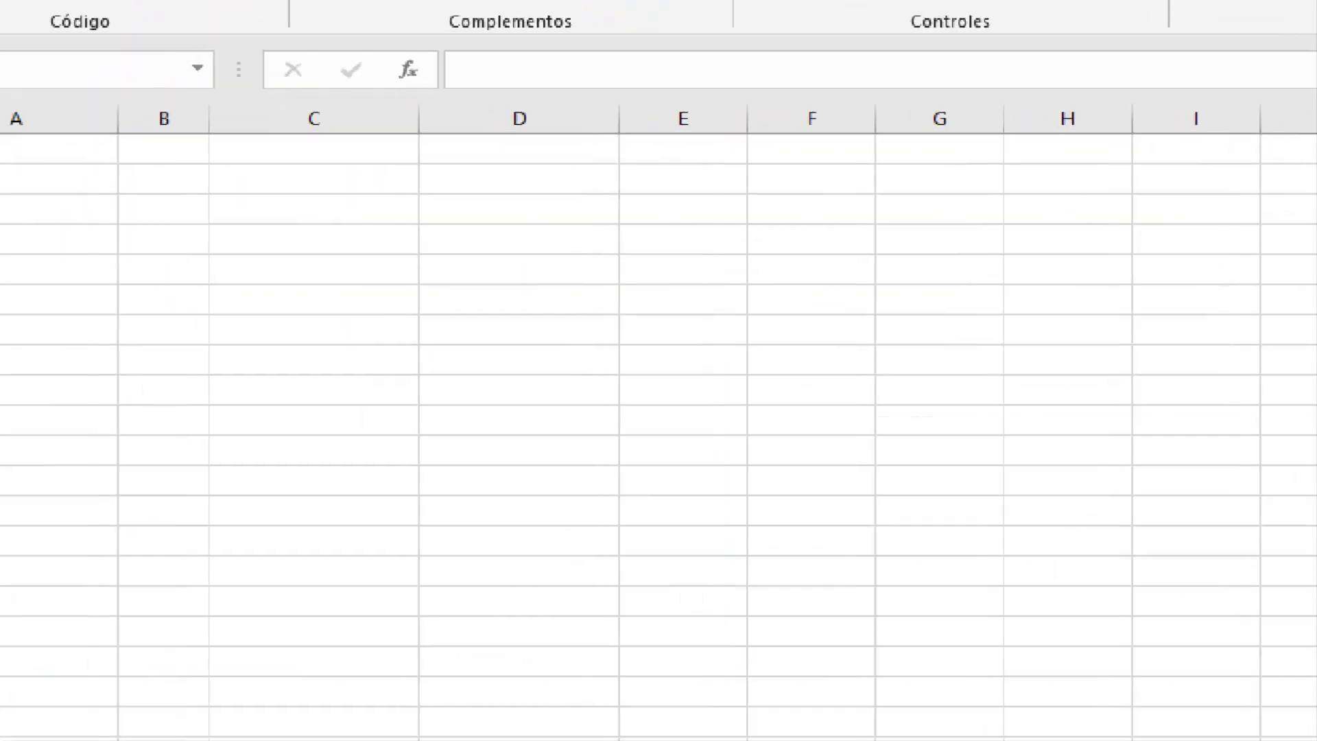
pyautogui.moveTo(152, 295); pyautogui.dragTo(205, 278)
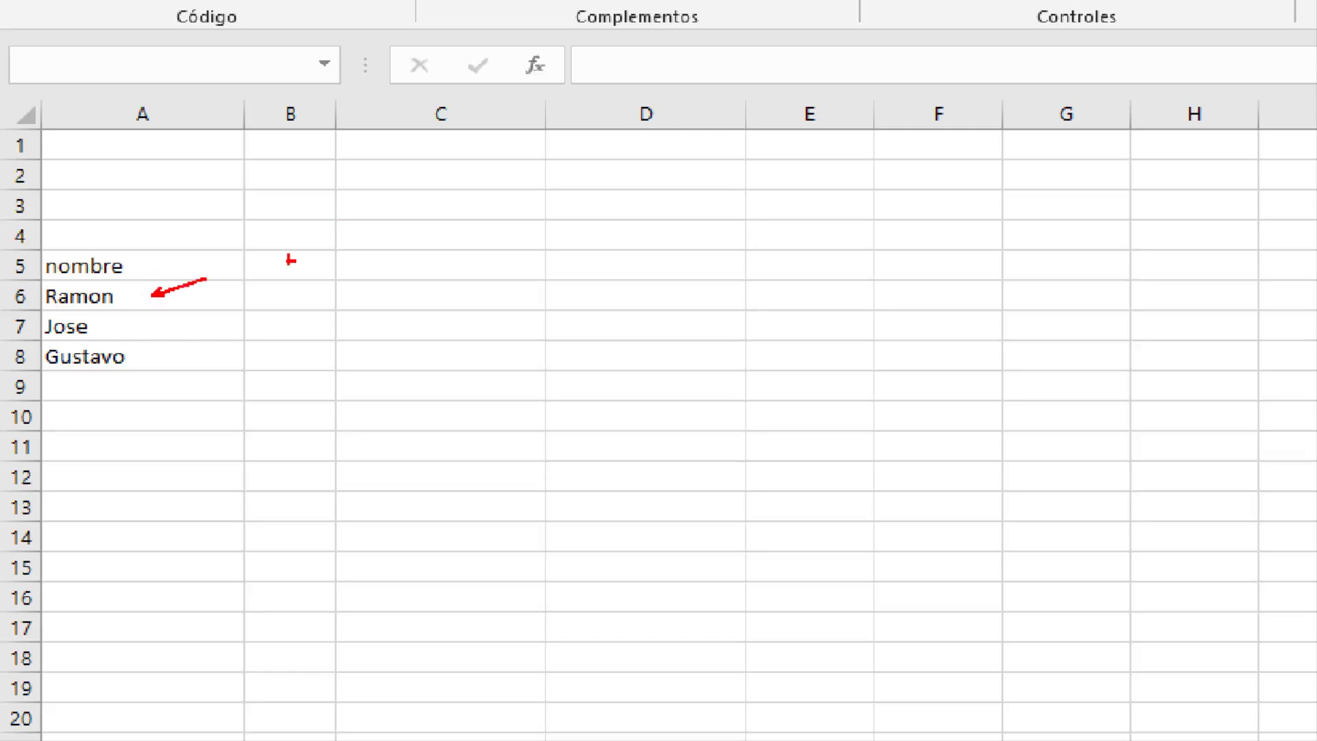
pyautogui.moveTo(156, 329)
pyautogui.mouseDown()
pyautogui.moveTo(199, 325)
pyautogui.moveTo(213, 355)
pyautogui.mouseUp()
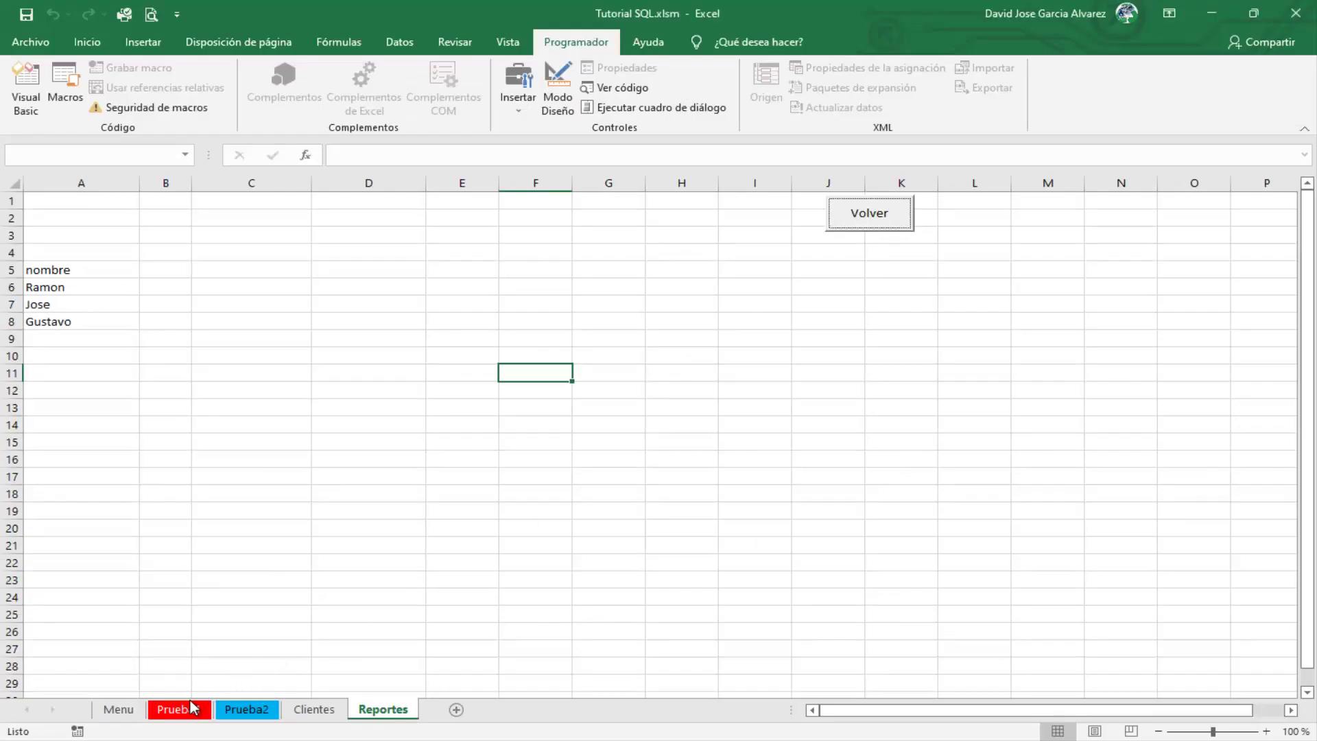
pyautogui.click(178, 710)
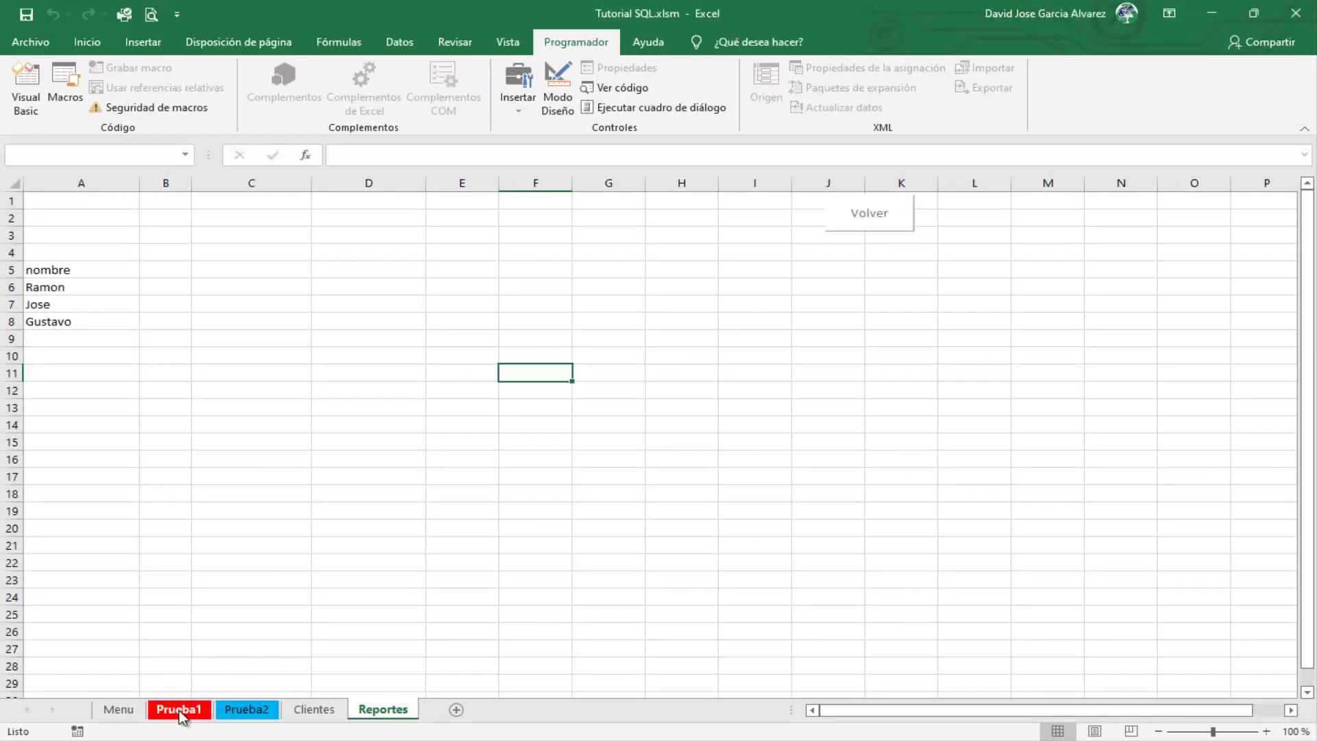
pyautogui.click(130, 356)
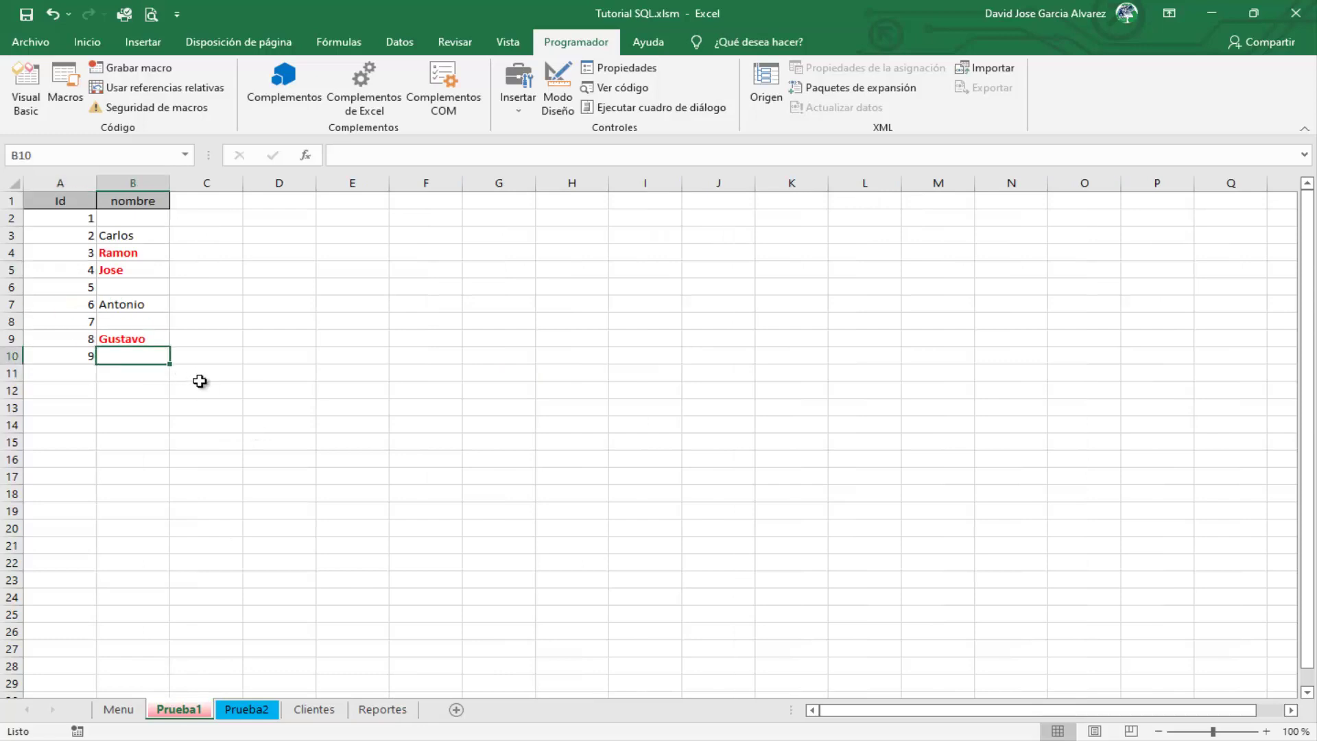
# - Enter EcoExcel in Prueba1 B10 and copy it into Prueba2 B3
pyautogui.write('EcoExcel')
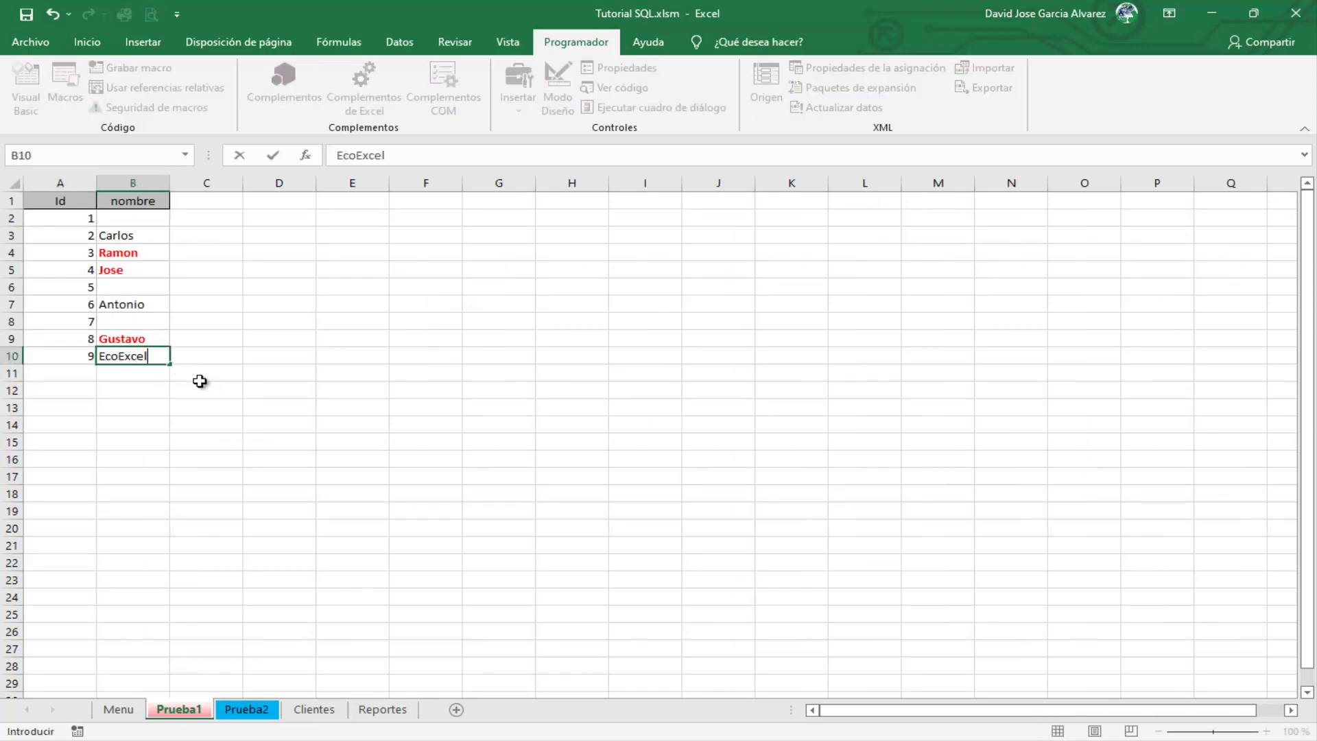
pyautogui.press('Return')
pyautogui.press('Up')
pyautogui.hotkey('ctrl', 'c')
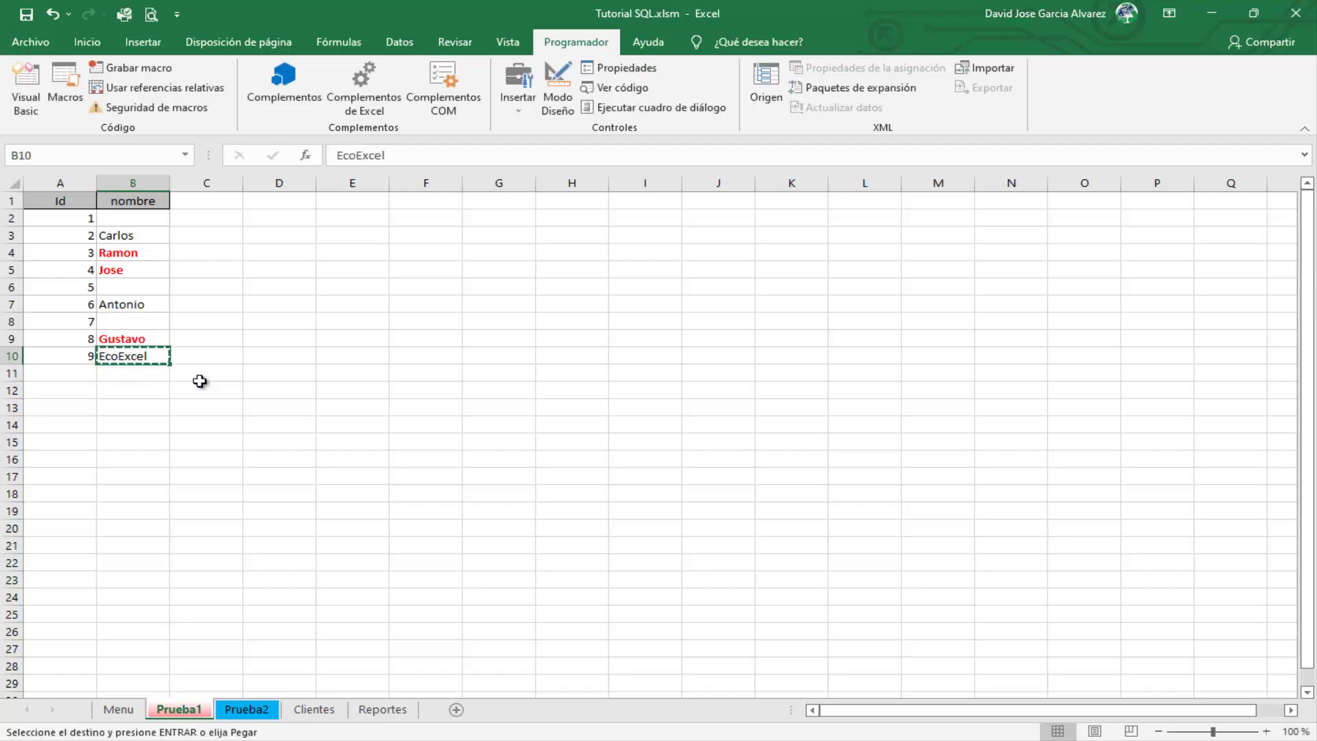
pyautogui.click(248, 710)
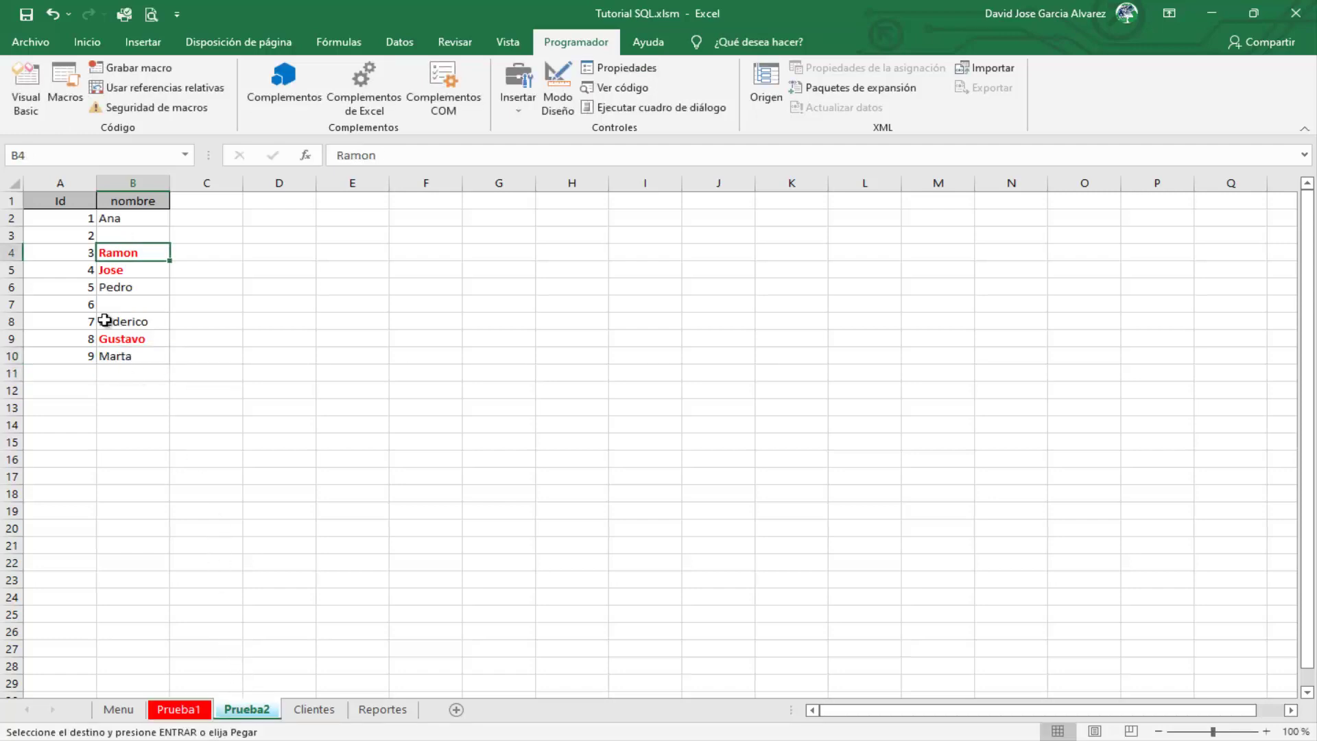
pyautogui.click(152, 238)
pyautogui.hotkey('ctrl', 'v')
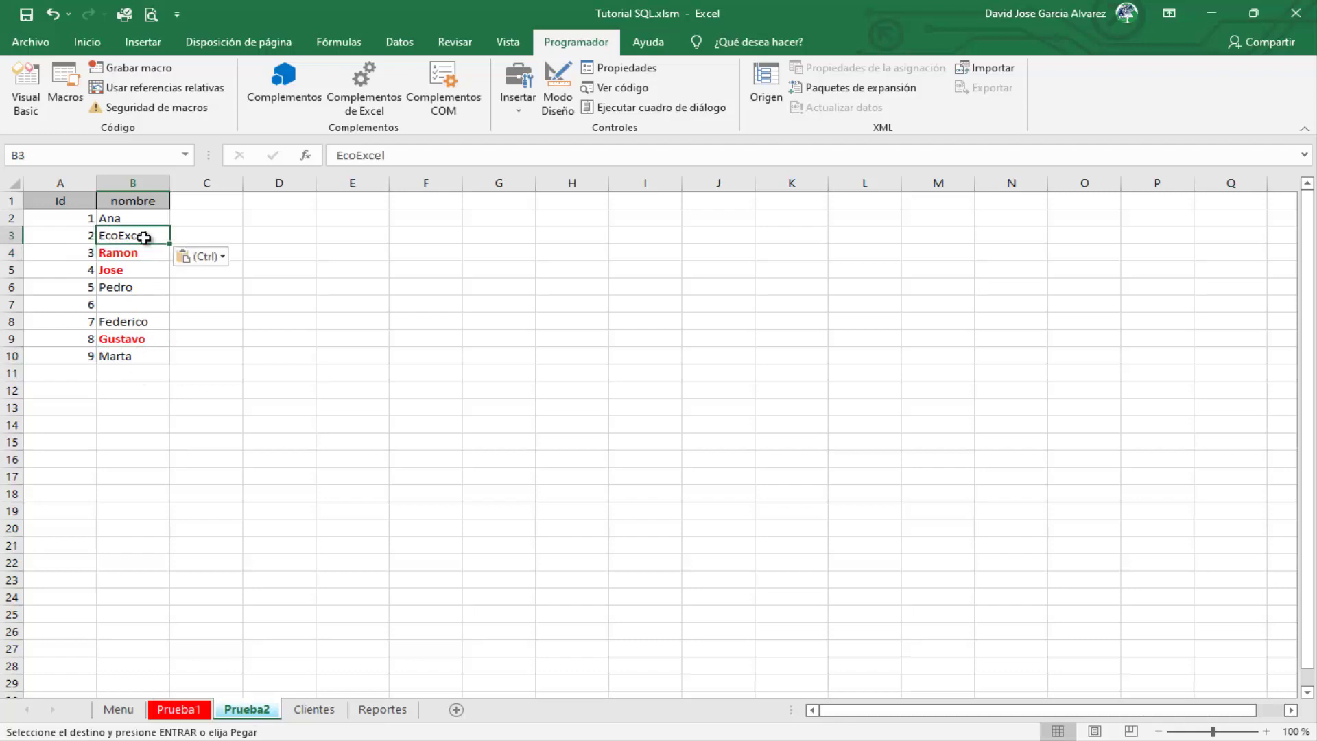
# - Make EcoExcel red and bold on both Prueba2 and Prueba1
pyautogui.click(91, 43)
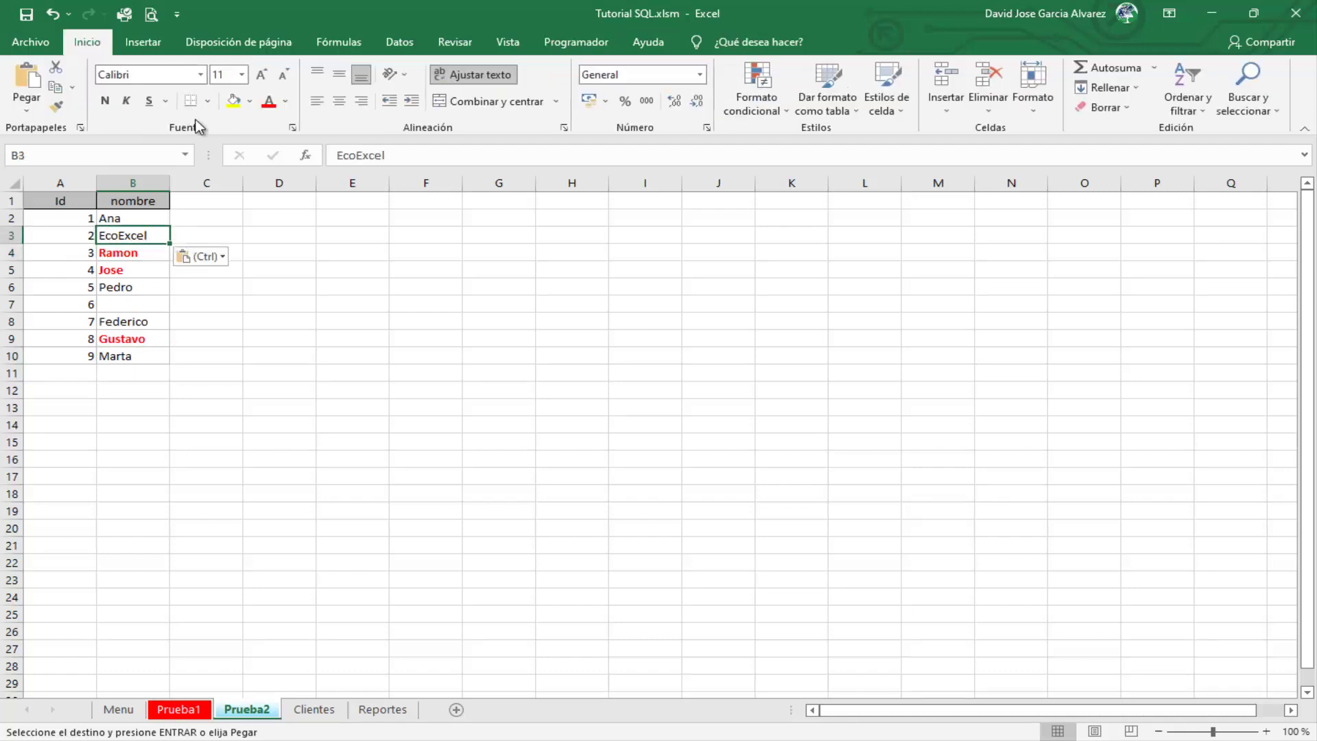
pyautogui.click(269, 102)
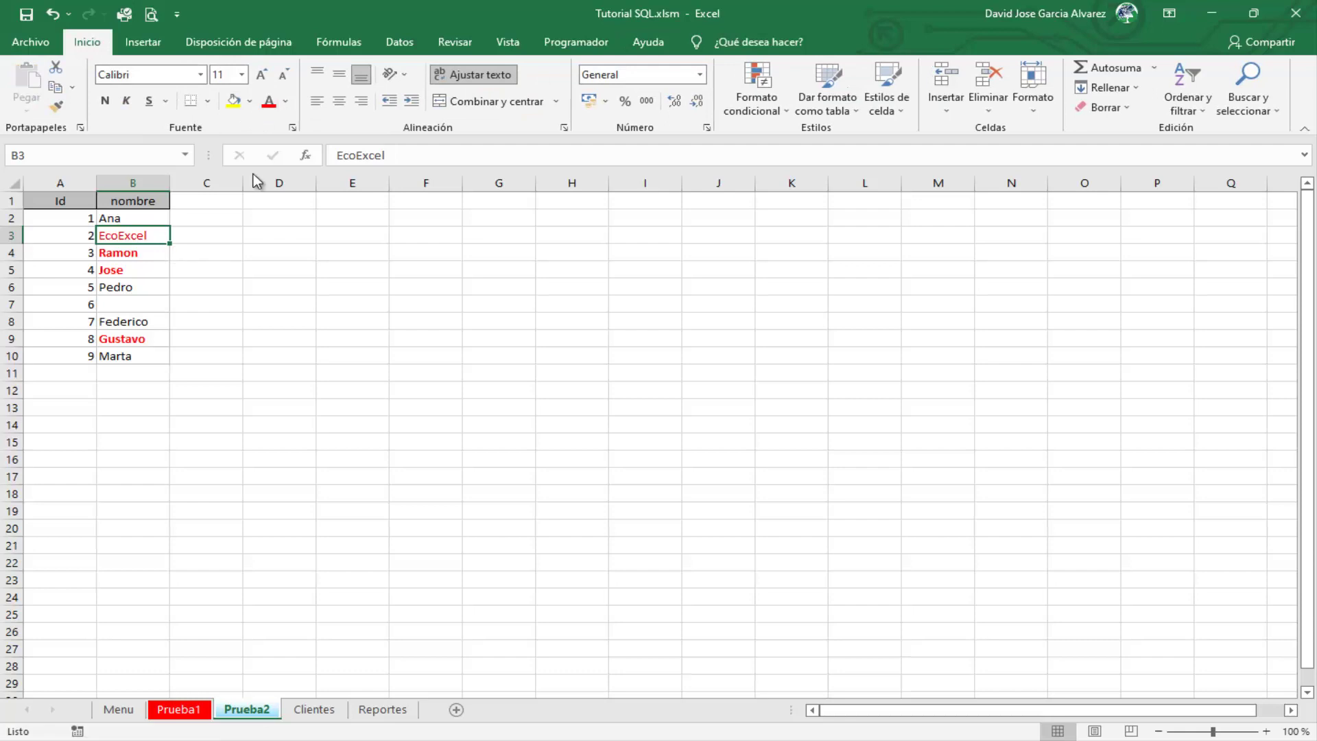
pyautogui.click(104, 101)
pyautogui.click(179, 709)
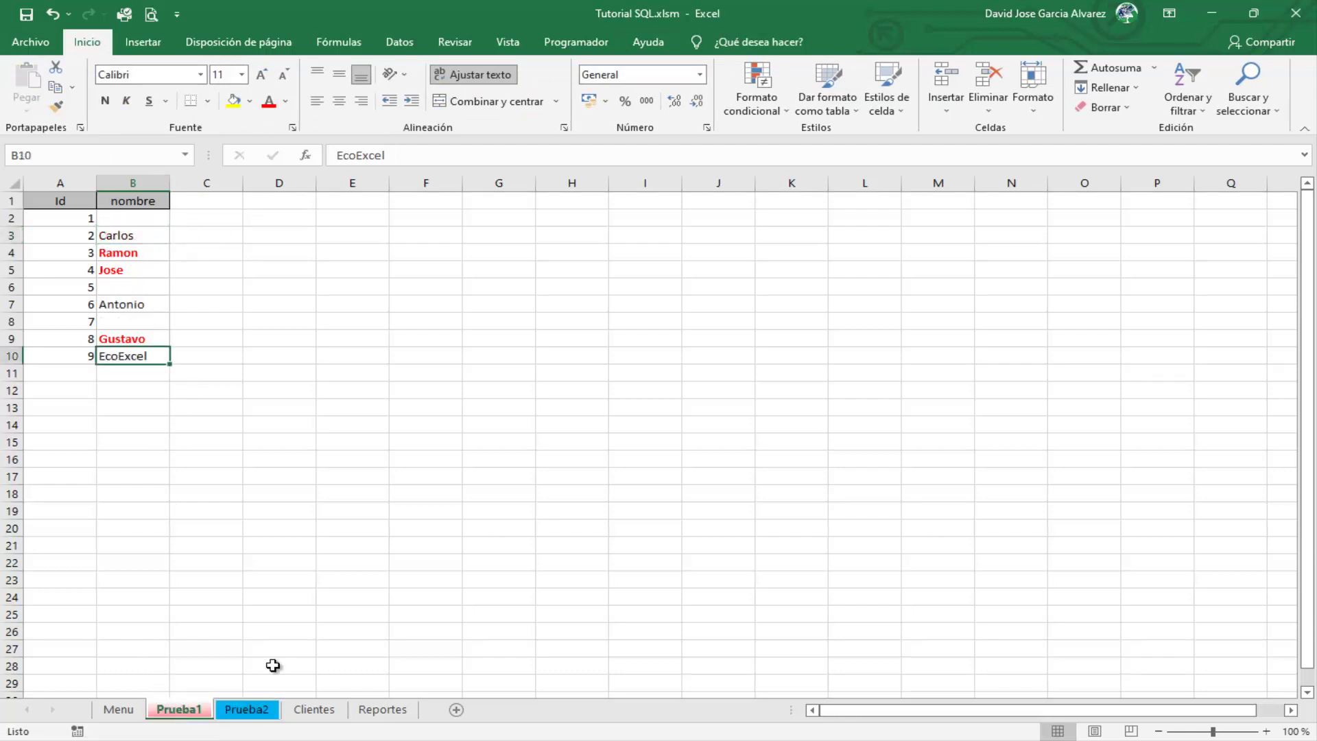
pyautogui.click(268, 101)
pyautogui.click(105, 101)
pyautogui.click(286, 595)
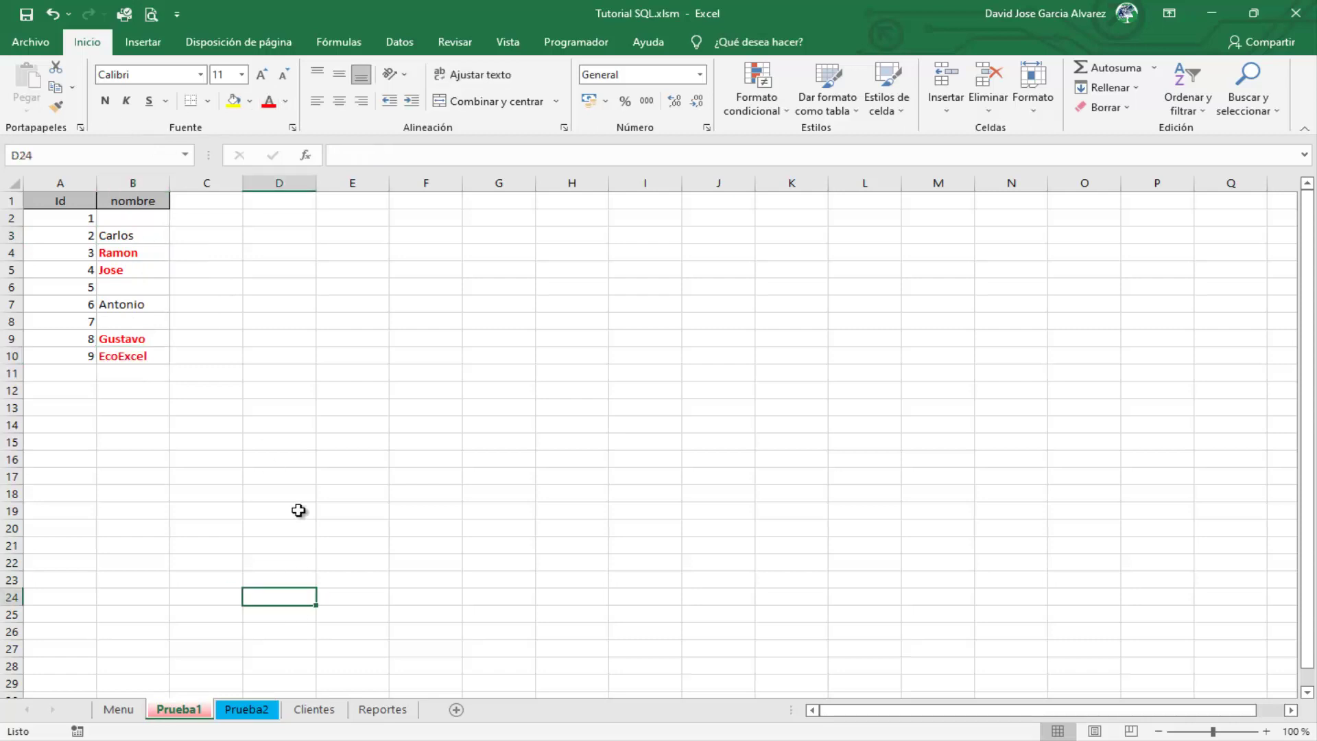
# - Compare the names on Prueba1 and Prueba2, then go back to the Menu sheet
pyautogui.moveTo(118, 252); pyautogui.dragTo(118, 269)
pyautogui.click(113, 270)
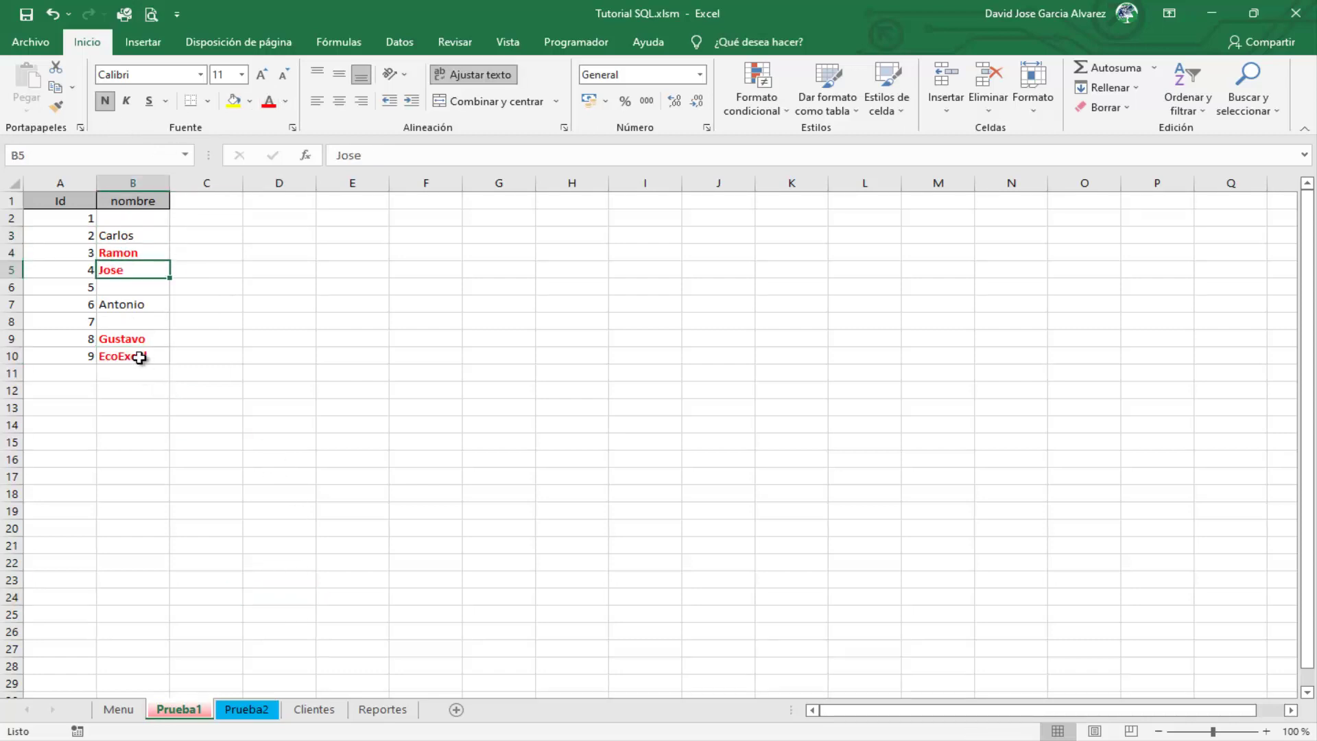
pyautogui.moveTo(123, 338); pyautogui.dragTo(142, 355)
pyautogui.click(142, 355)
pyautogui.click(247, 709)
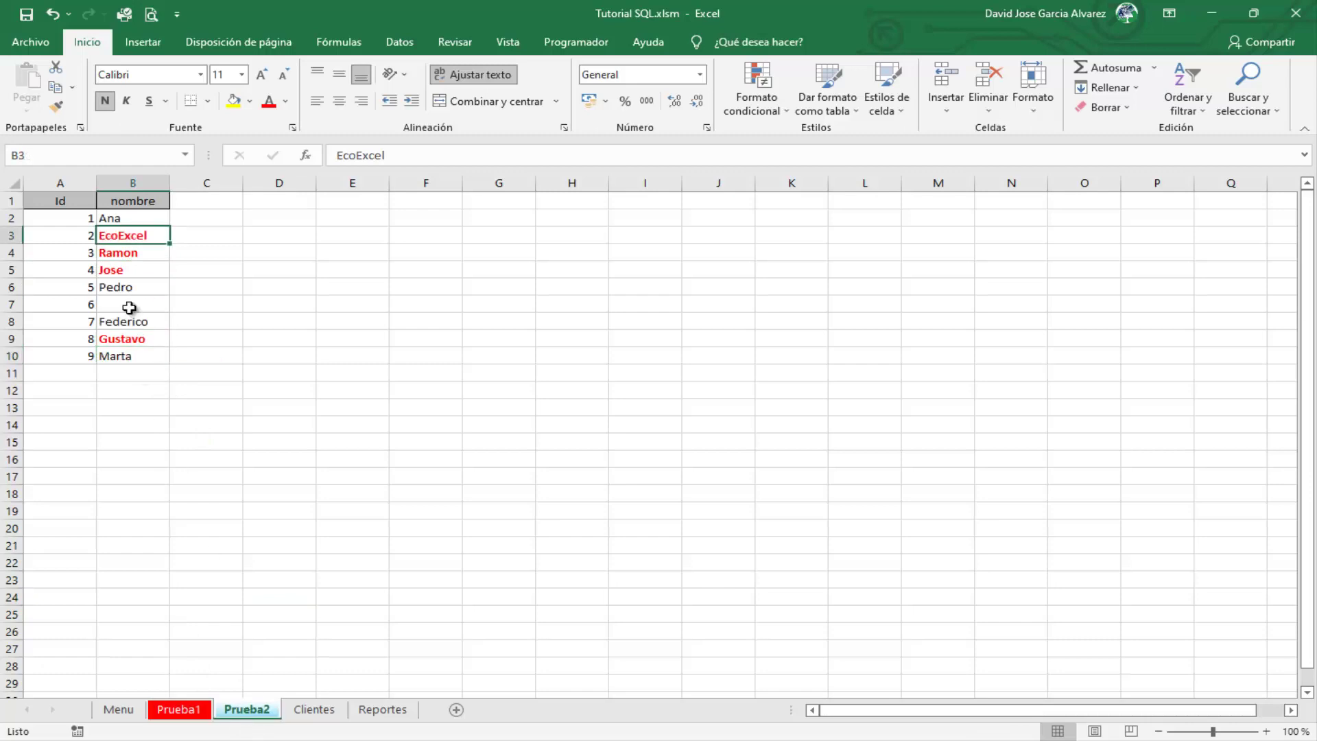
pyautogui.click(141, 339)
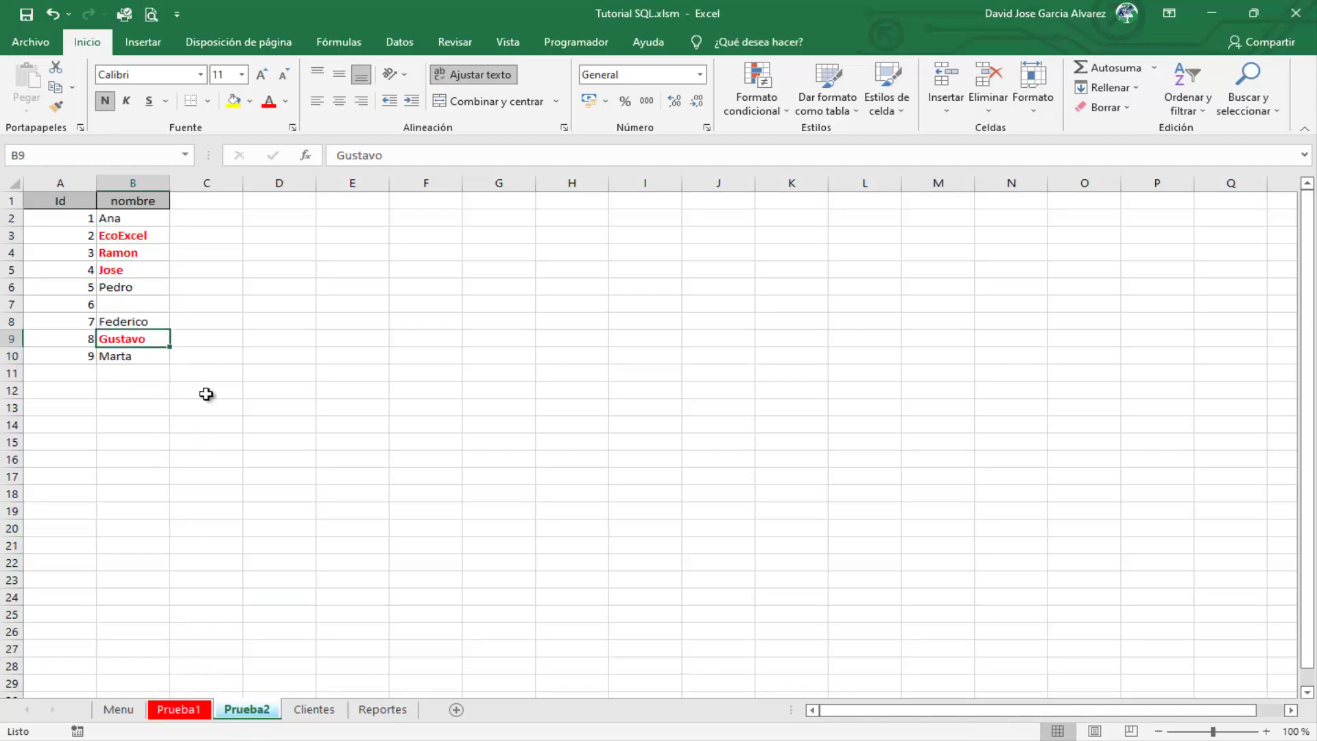
pyautogui.click(131, 711)
pyautogui.click(382, 710)
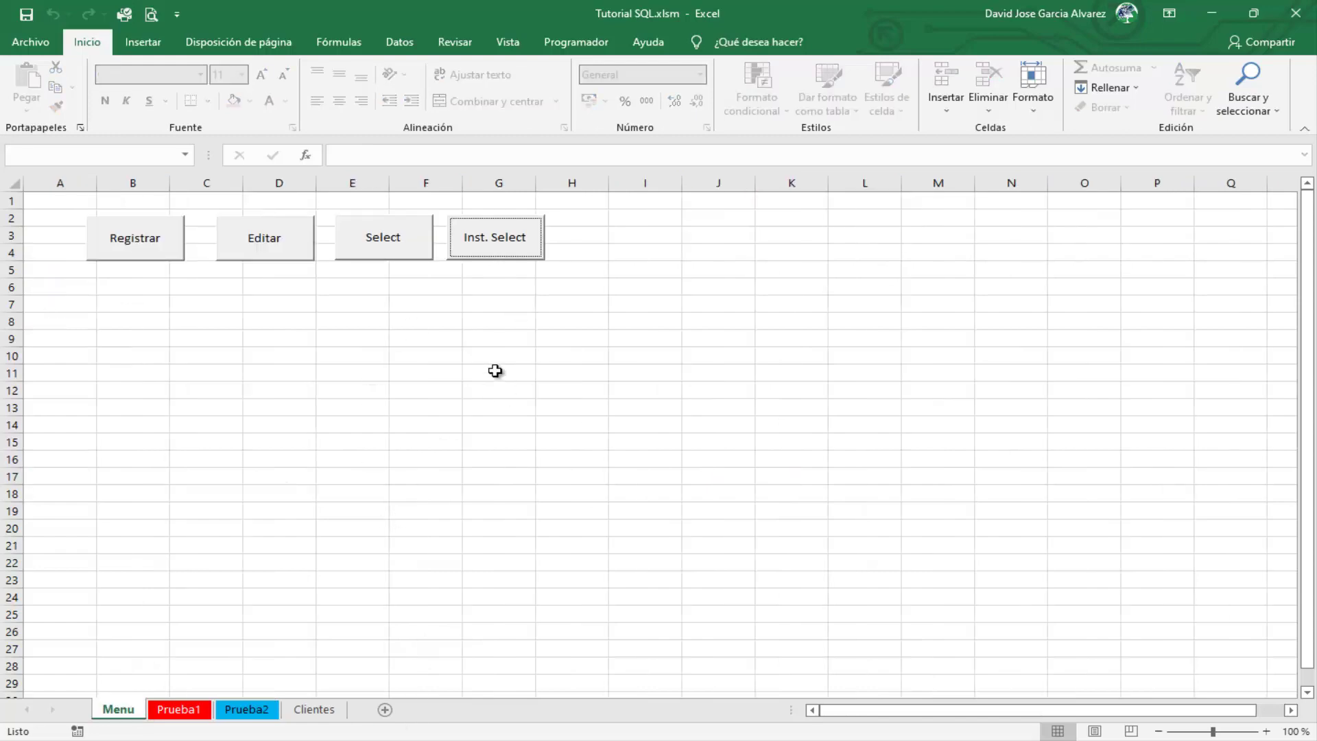
# - Review the 'a.nombre IN' Prueba2 subquery in Instruccion_Select, then rerun Inst. Select
pyautogui.click(576, 42)
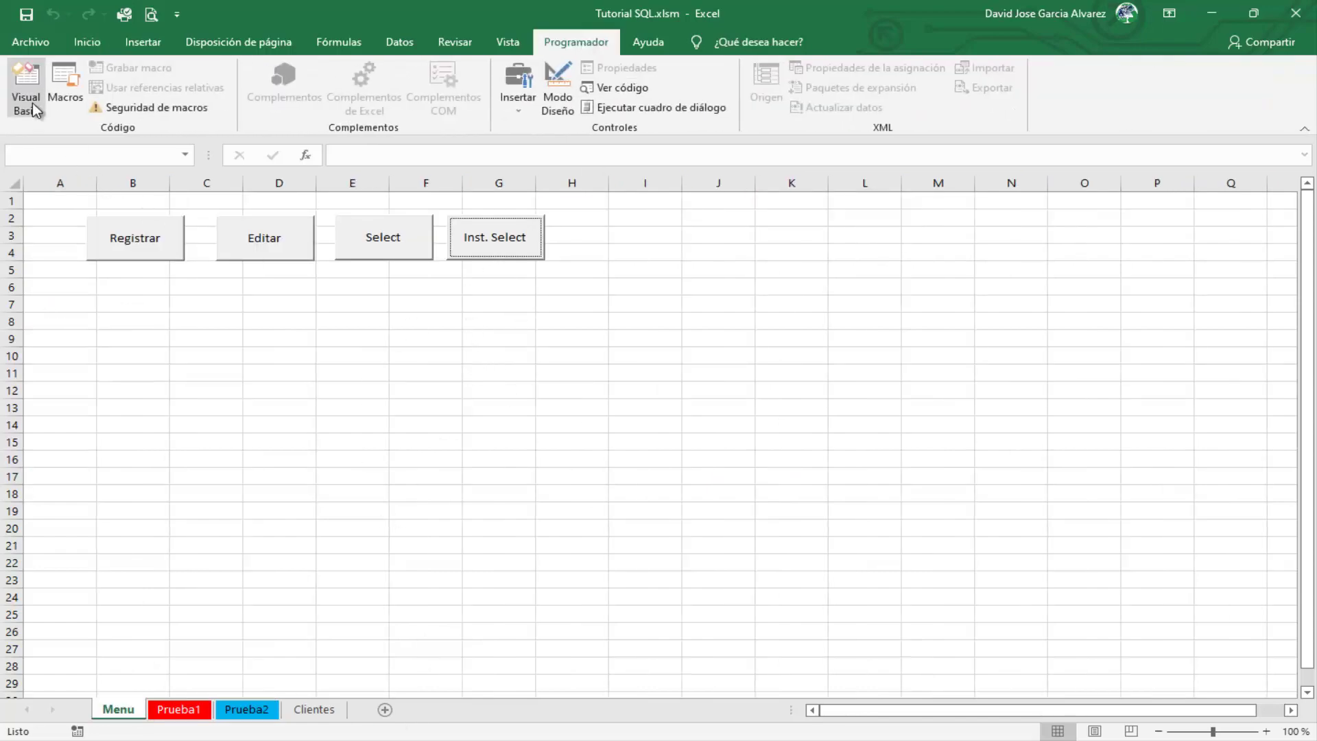
pyautogui.click(16, 80)
pyautogui.press('Up')
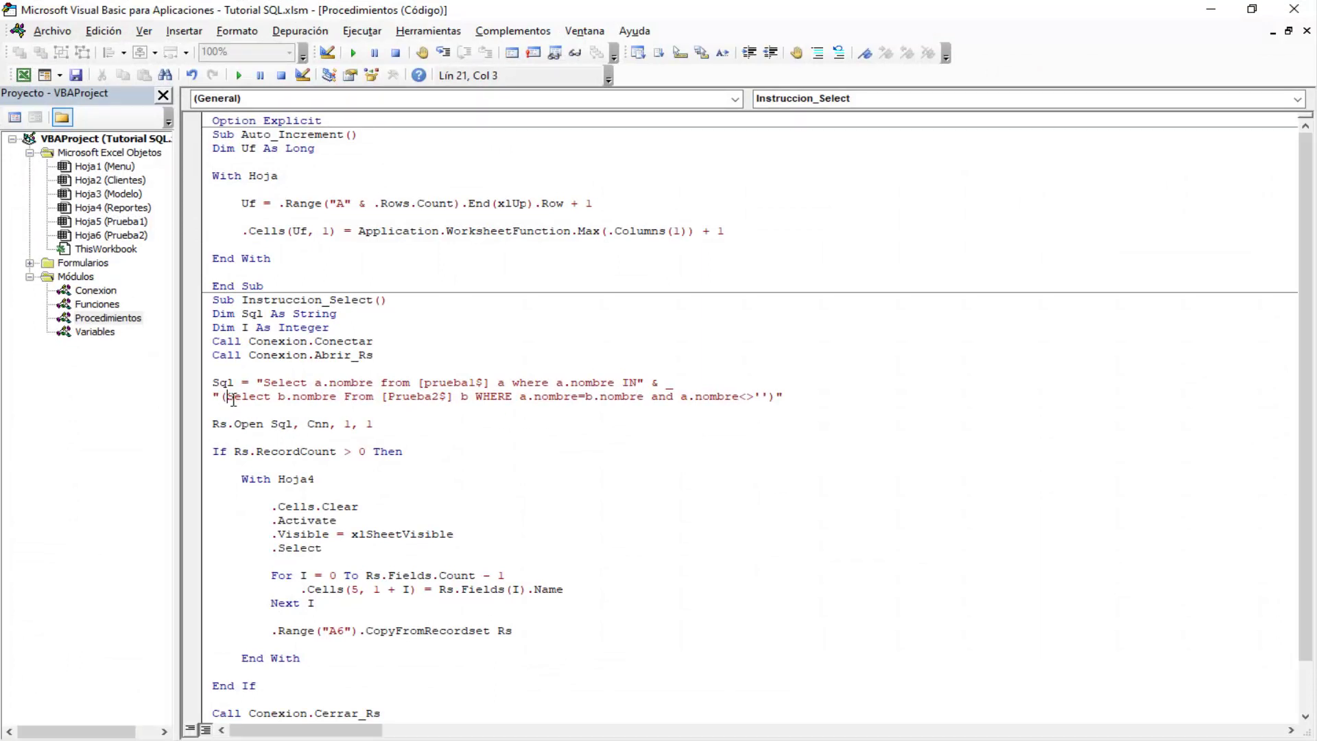
pyautogui.moveTo(227, 396); pyautogui.dragTo(772, 398)
pyautogui.click(767, 437)
pyautogui.moveTo(768, 396); pyautogui.dragTo(227, 398)
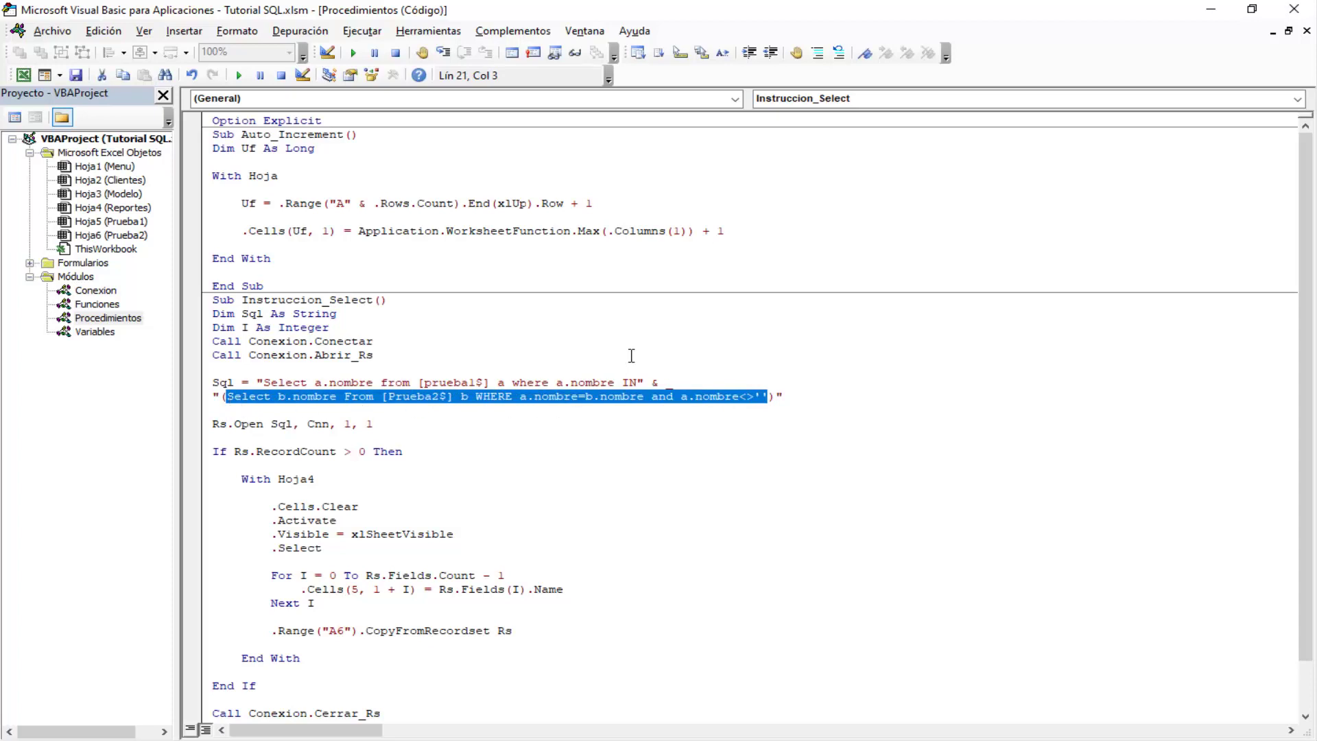
pyautogui.click(639, 383)
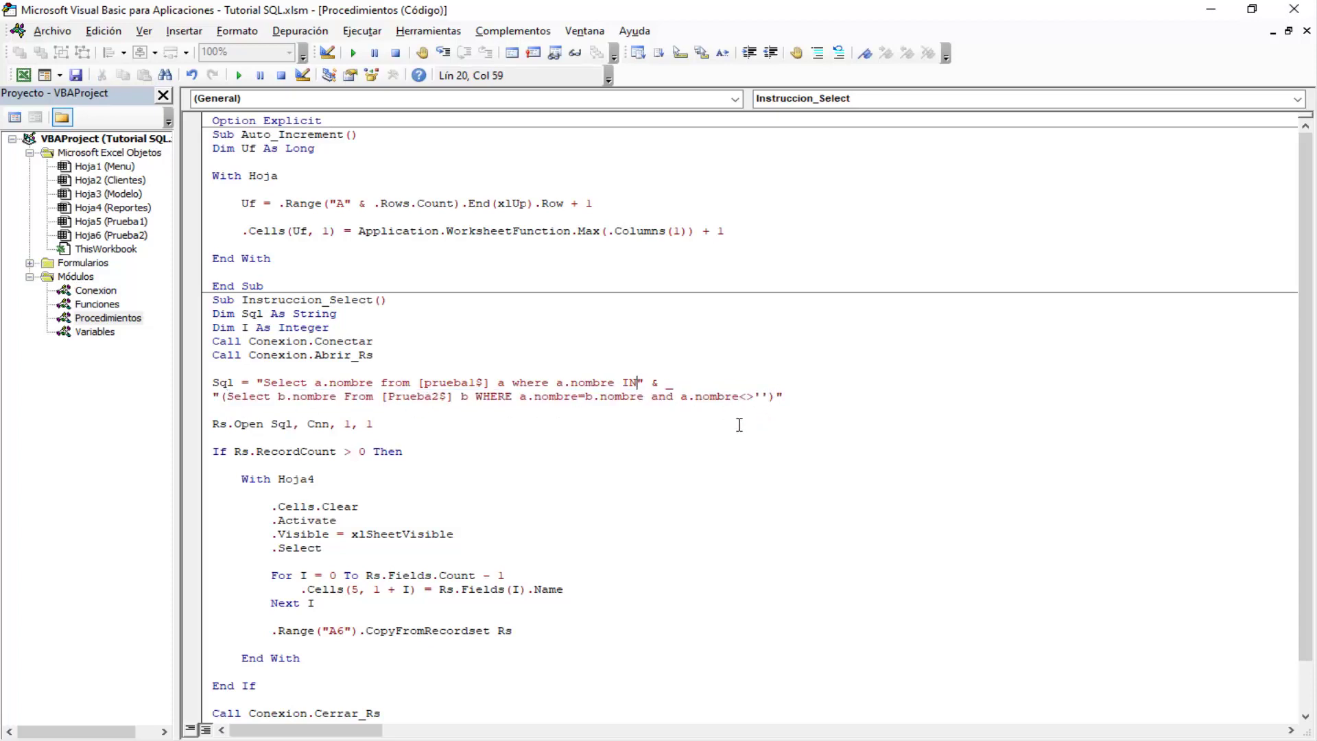
pyautogui.moveTo(226, 396); pyautogui.dragTo(767, 397)
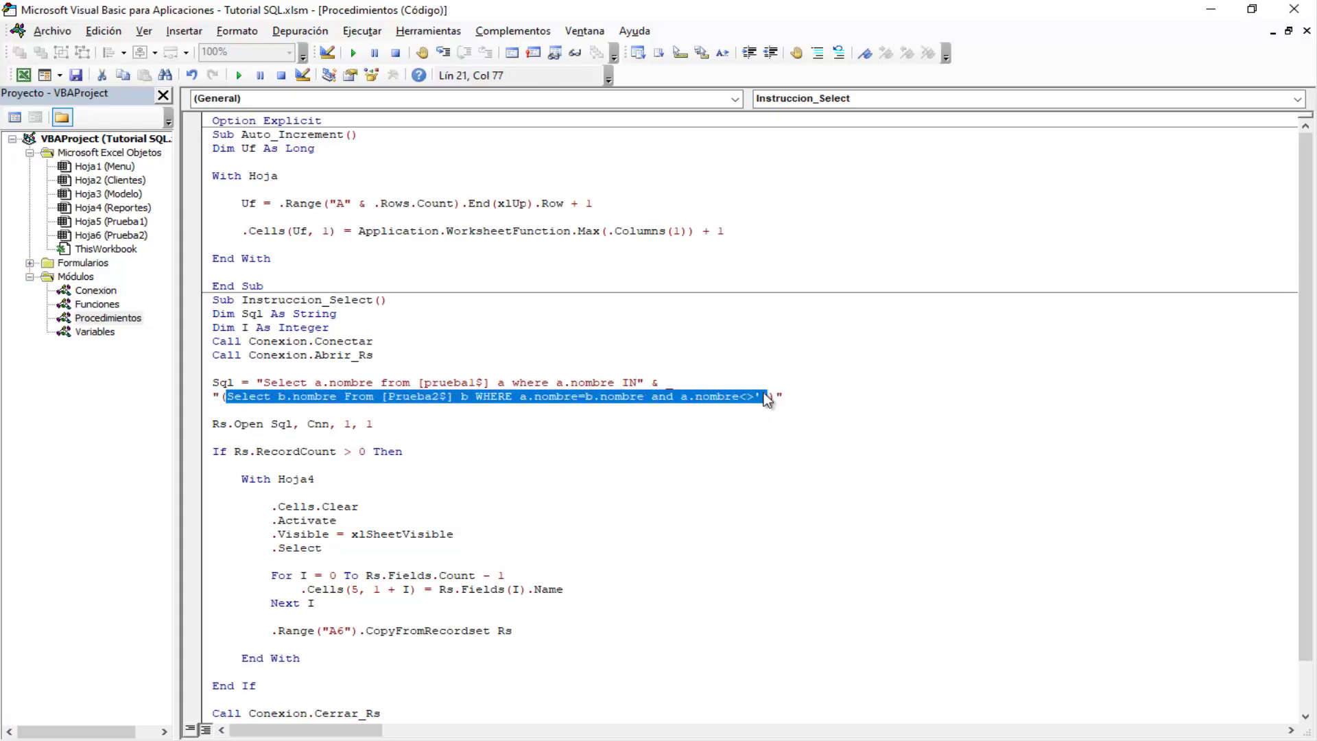
pyautogui.click(781, 428)
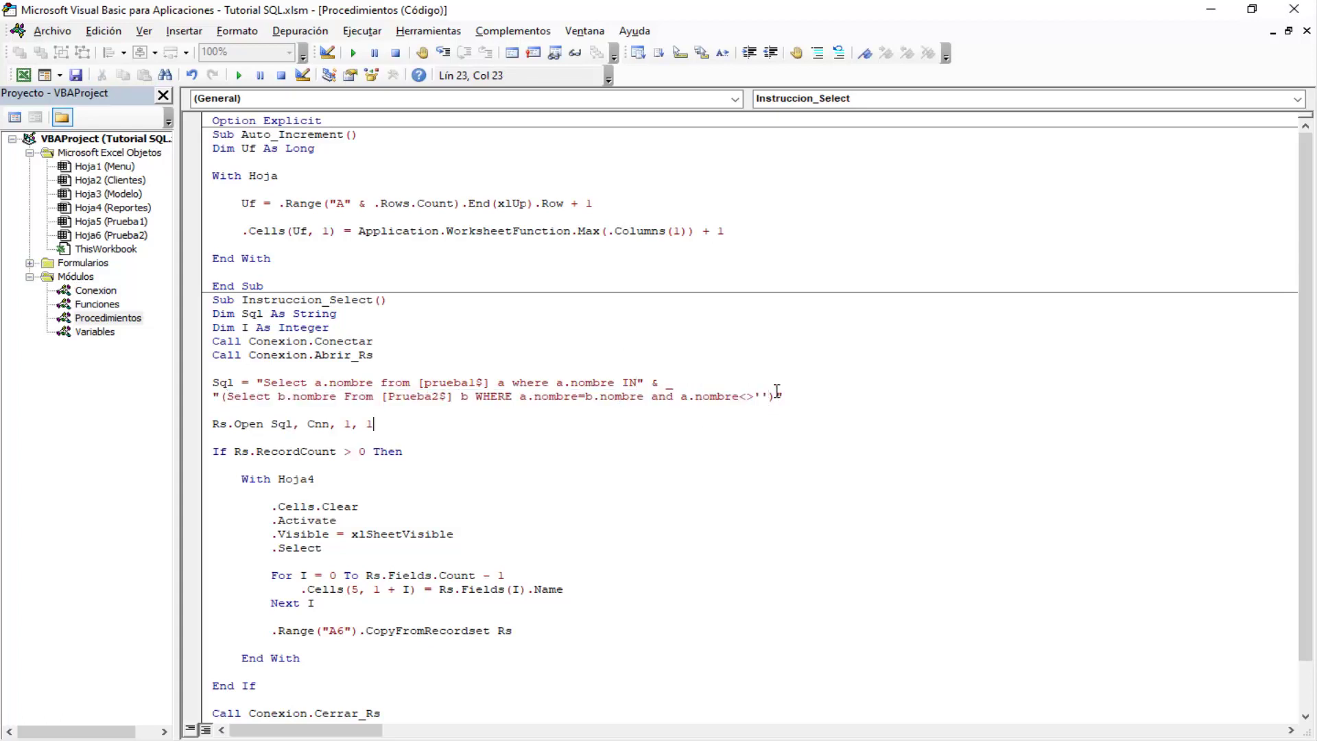
pyautogui.click(1212, 9)
pyautogui.click(480, 245)
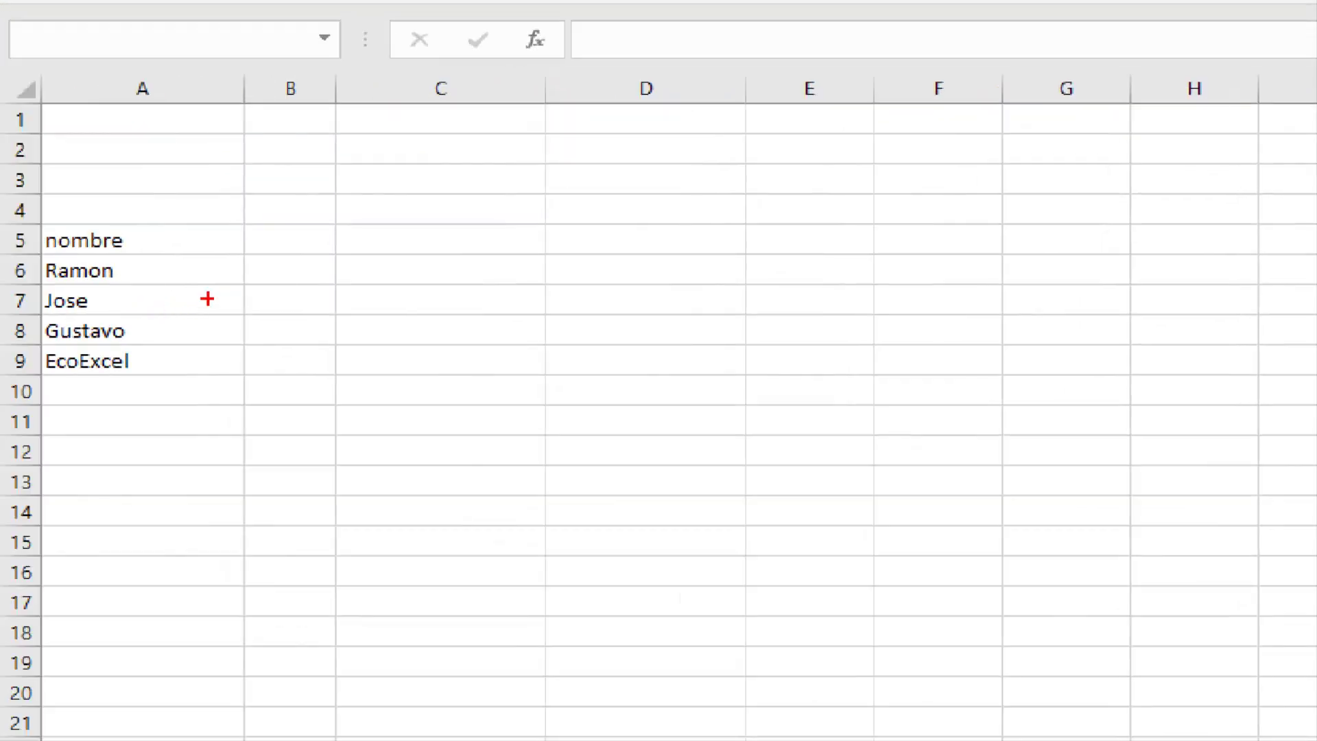
# - Check that Reportes lists Ramon, Jose, Gustavo and EcoExcel, then go back to Menu
pyautogui.moveTo(147, 268); pyautogui.dragTo(225, 247)
pyautogui.moveTo(168, 291); pyautogui.dragTo(214, 285)
pyautogui.moveTo(180, 333); pyautogui.dragTo(237, 318)
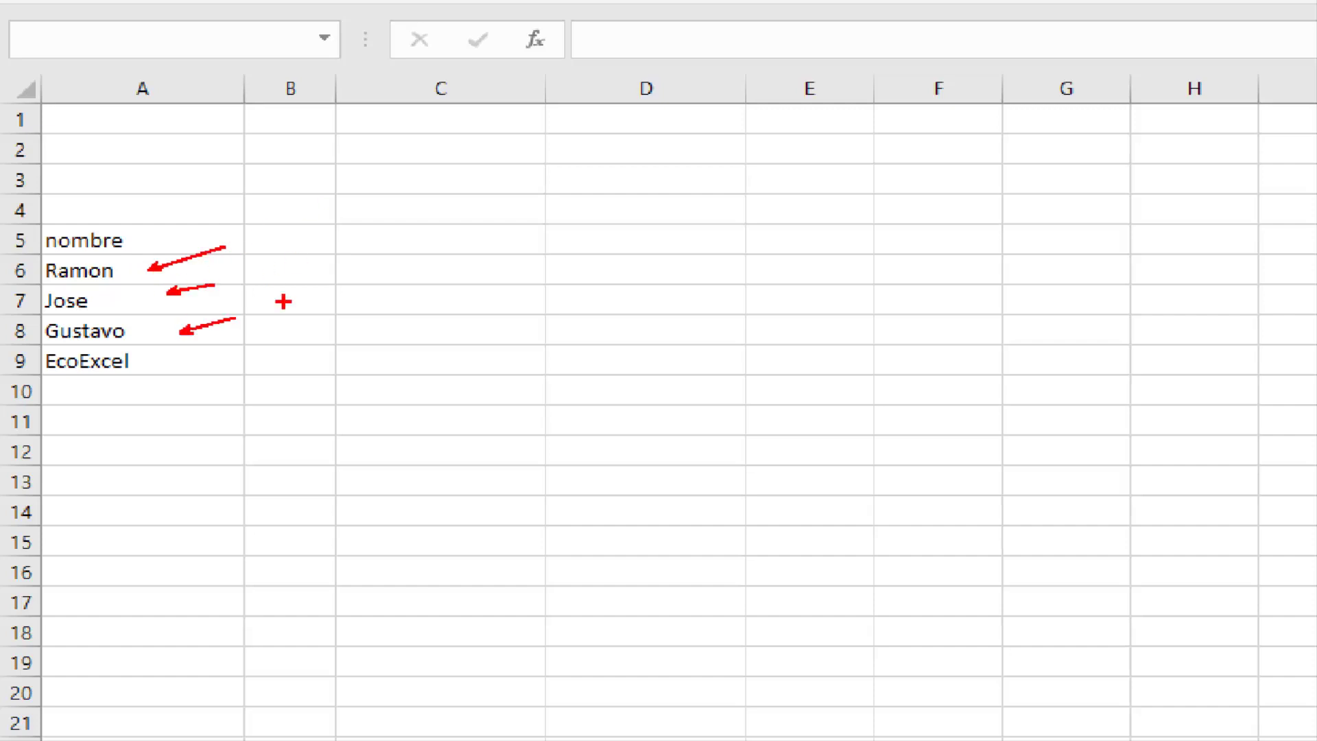
pyautogui.moveTo(178, 358); pyautogui.dragTo(205, 356)
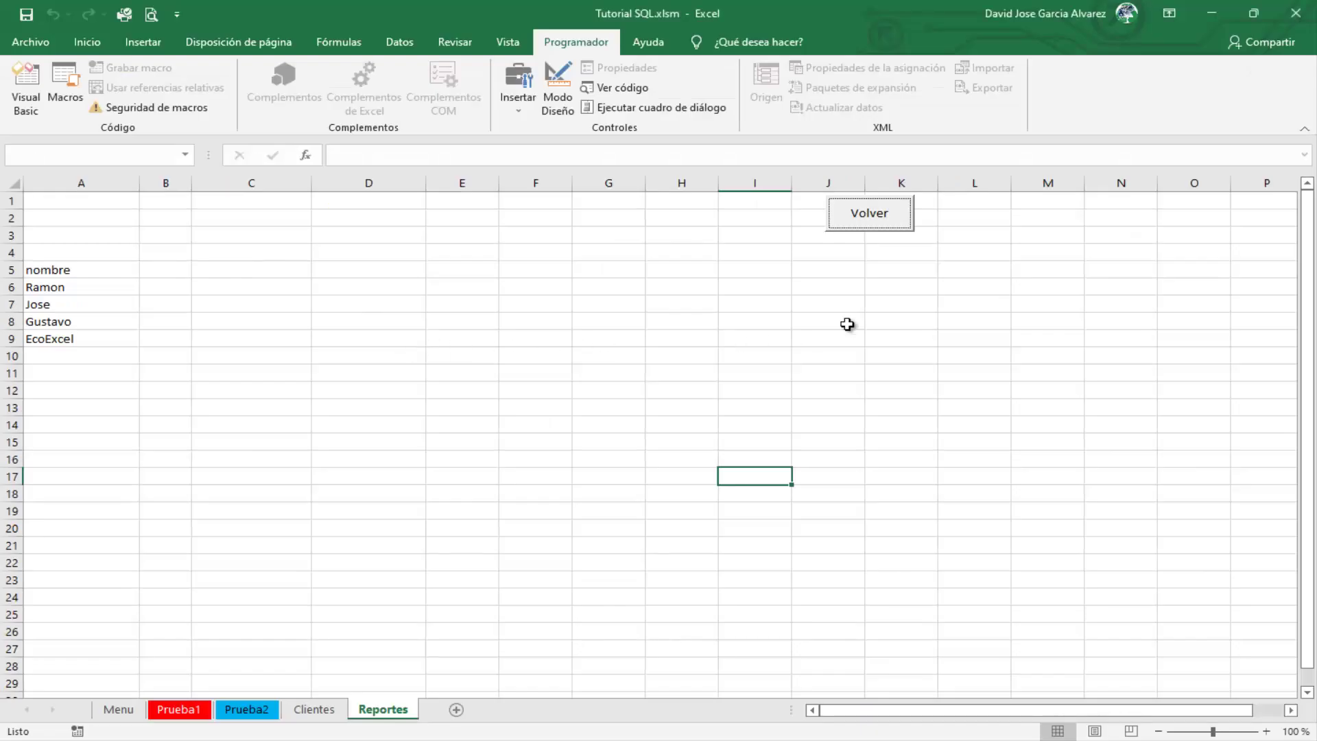
pyautogui.click(871, 213)
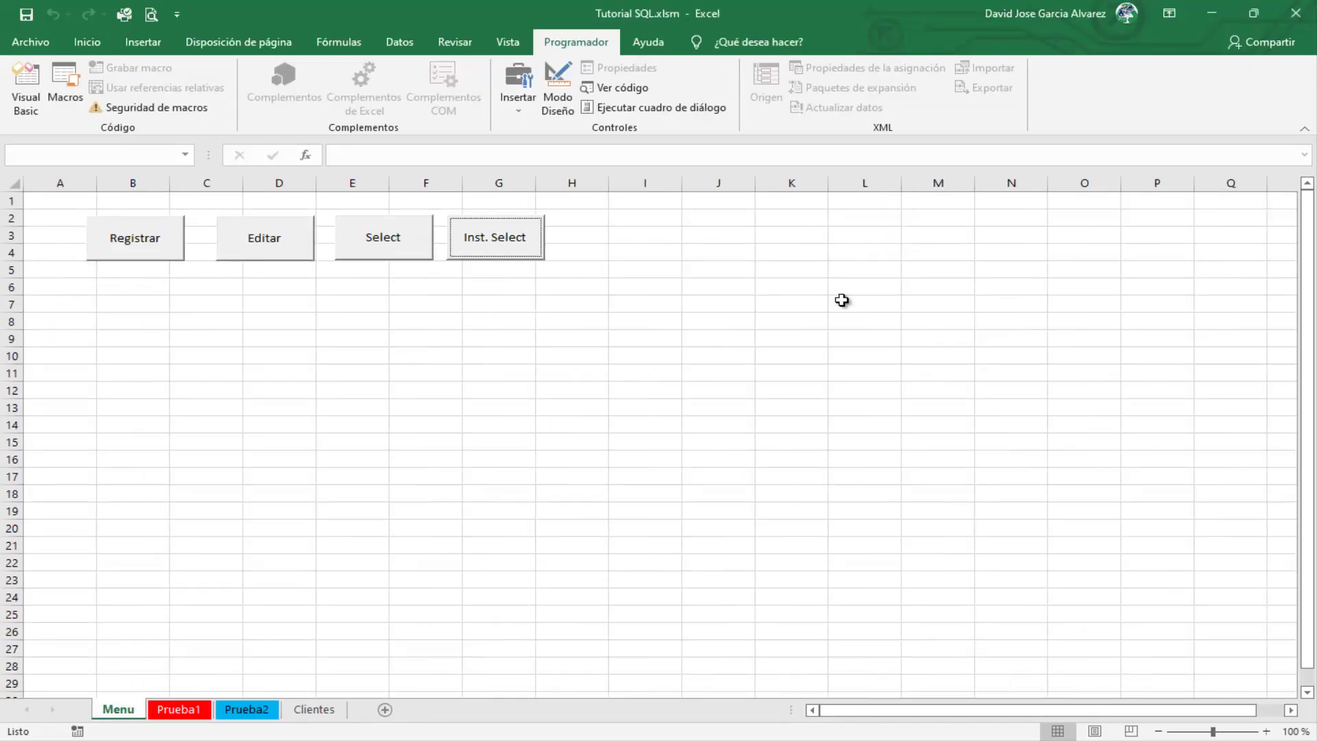